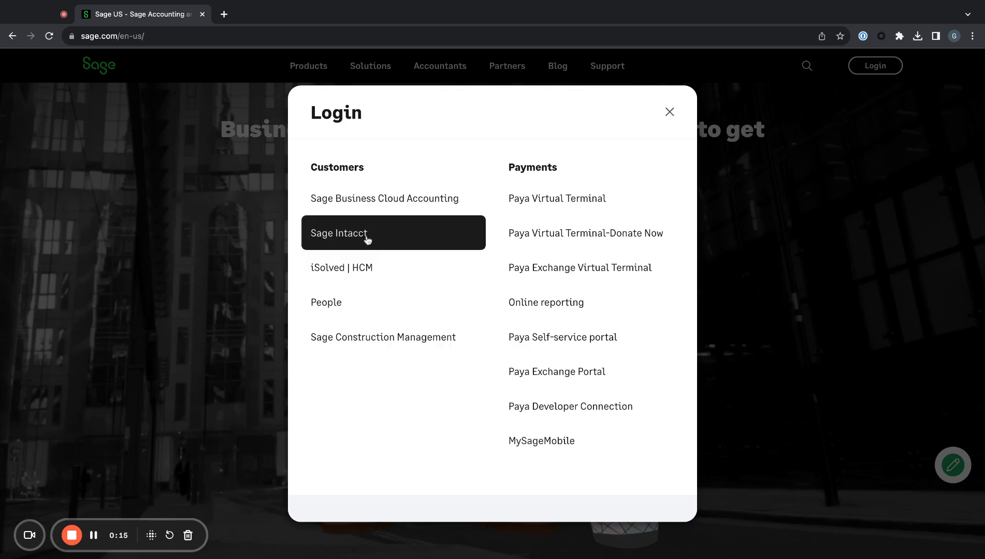
- Open the Sage Intacct login page from Sage.com's customer Login choices
left_click(342, 233)
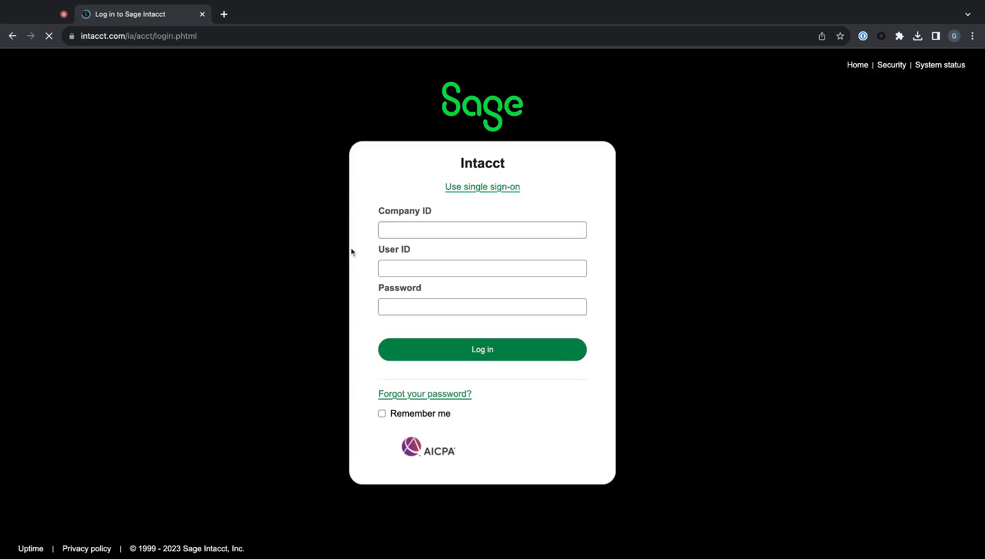
- Autofill Company ID, User ID and Password from the password manager and log in
left_click(862, 36)
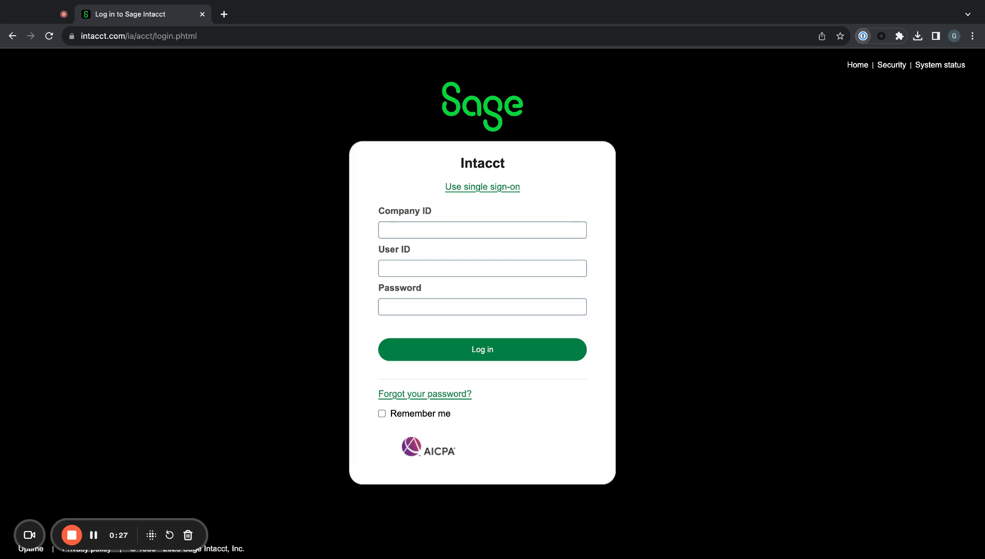
left_click(518, 262)
left_click(472, 352)
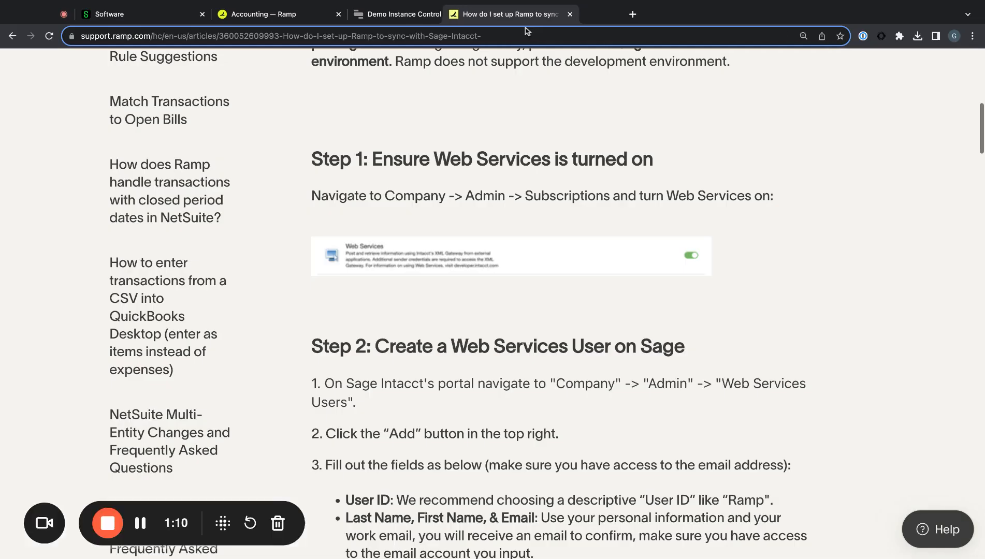
- Copy the Ramp–Sage Intacct setup article's web address and return to the Sage Intacct dashboard's applications
left_click_drag(524, 29, 541, 24)
triple_click(554, 35)
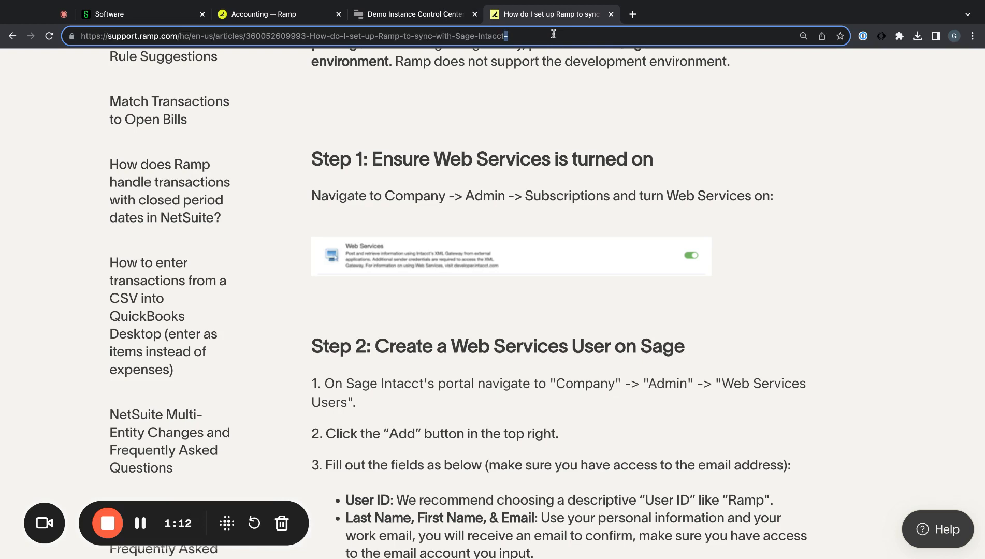
triple_click(553, 34)
key("super+shift+l")
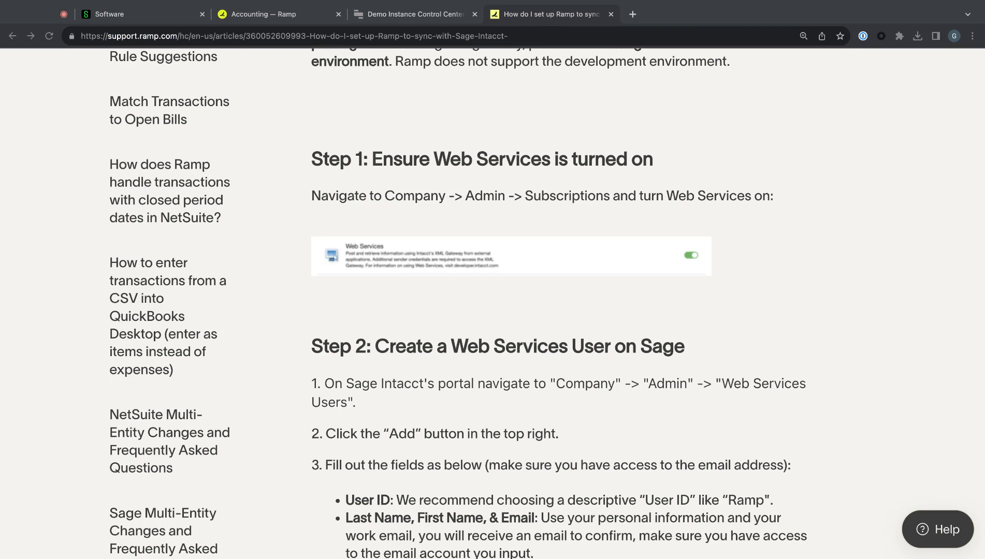
left_click(454, 177)
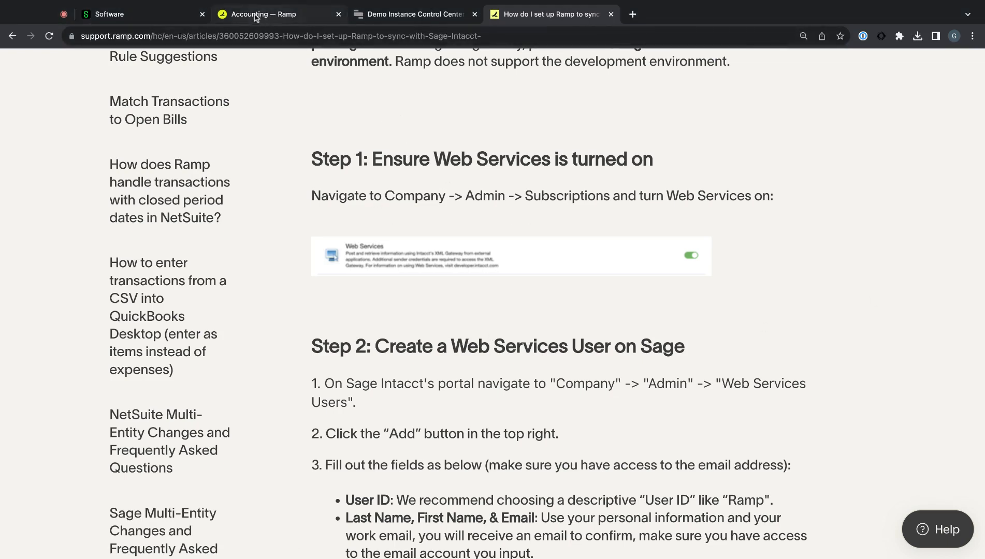
left_click(129, 15)
left_click(100, 110)
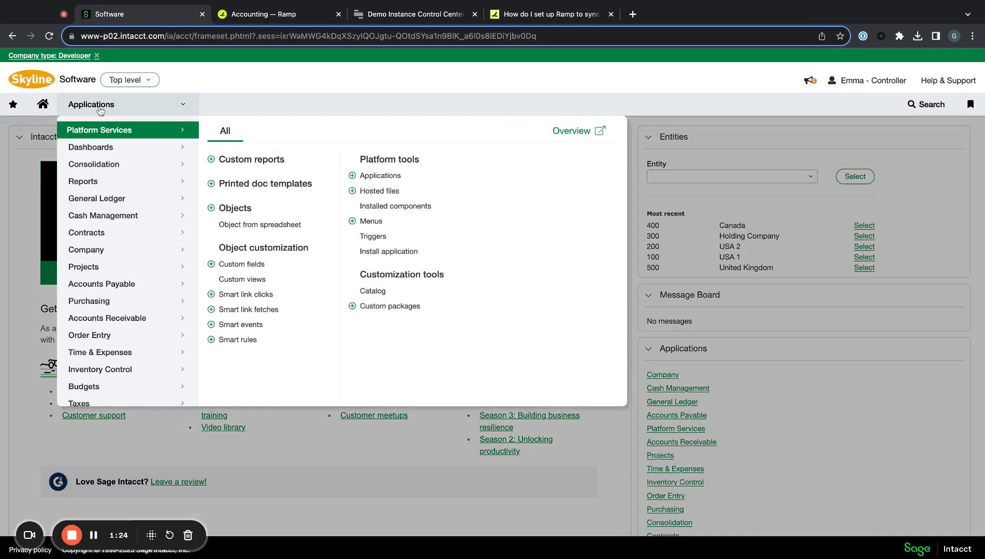
- Show the Company application's Admin options after browsing its All and Setup tabs
mouse_move(115, 254)
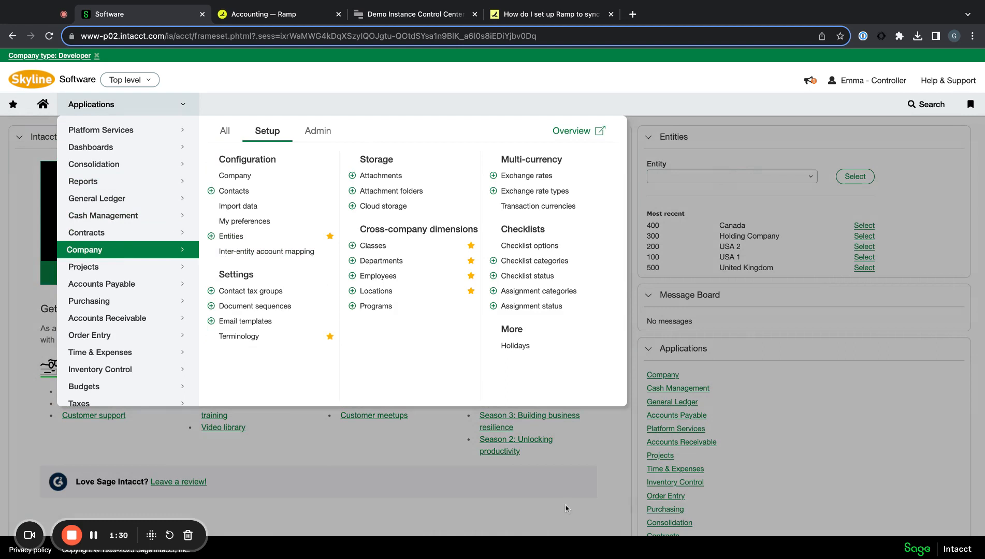
left_click(318, 135)
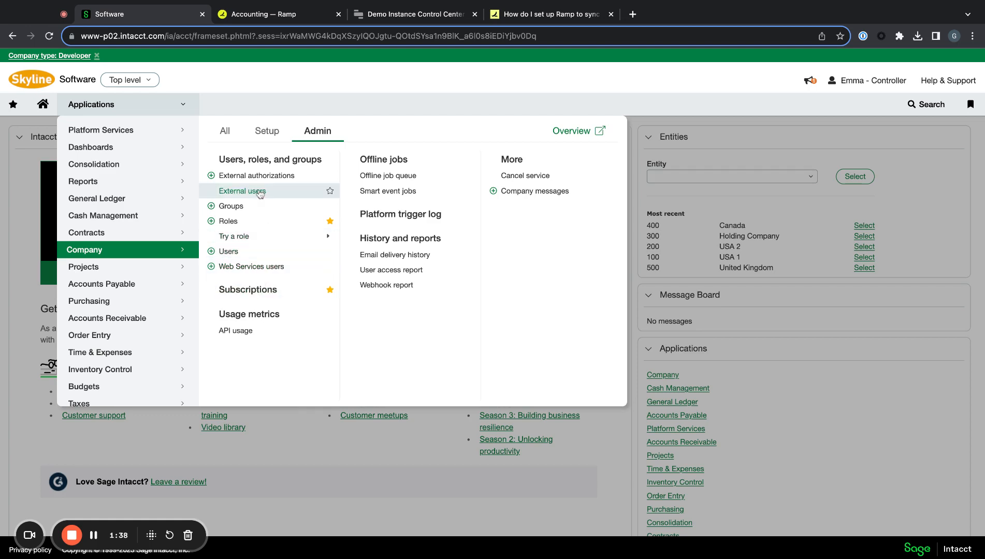
left_click(230, 133)
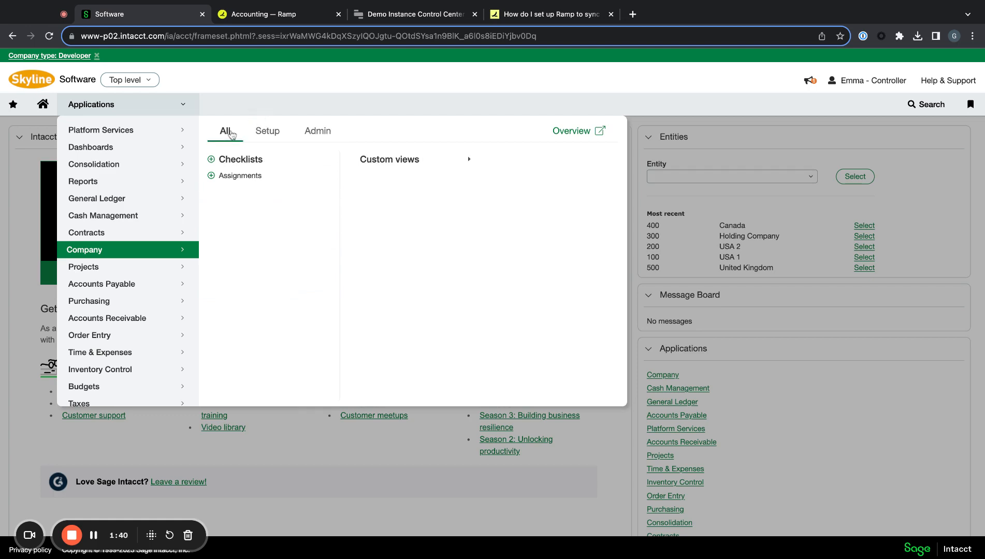
left_click(275, 133)
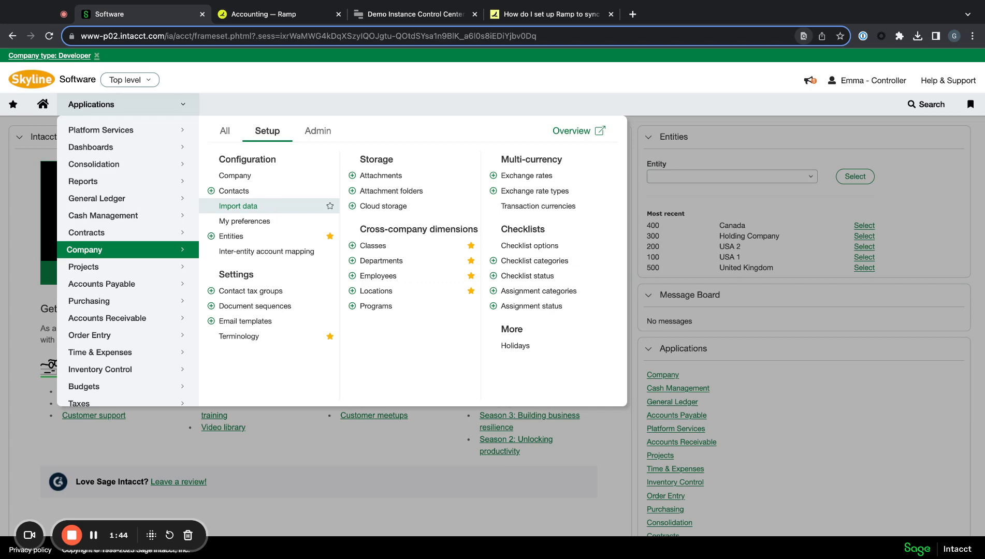
left_click(310, 133)
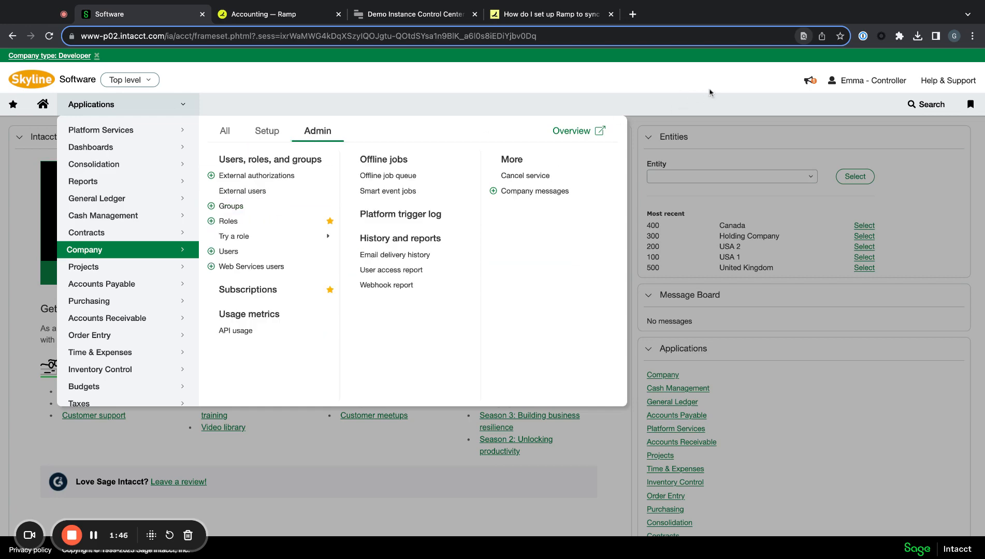
- Confirm on Subscriptions that Web Services is enabled, then read the Ramp article's Step 2
left_click(251, 289)
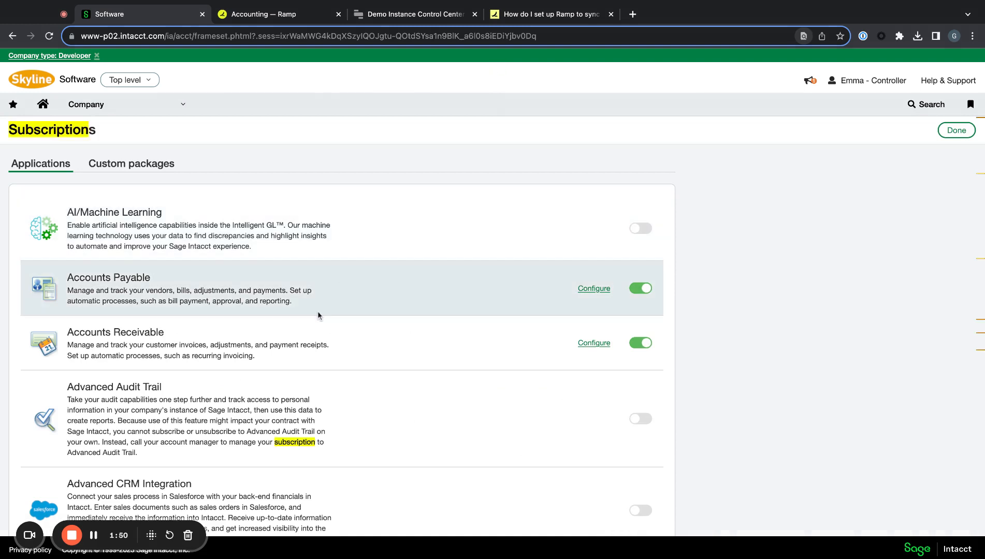
type("Web S")
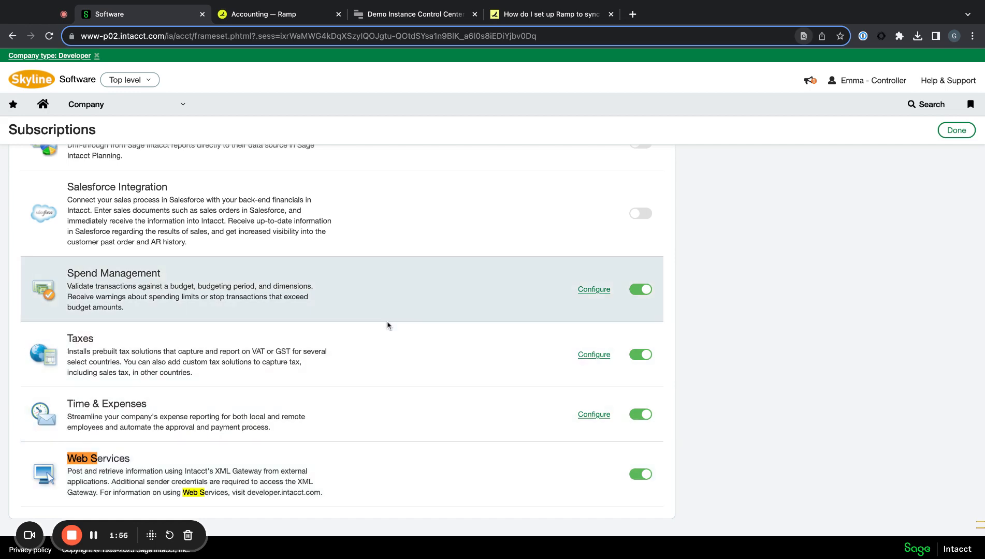
key("BackSpace")
key("BackSpace")
key("BackSpace")
key("BackSpace")
key("BackSpace")
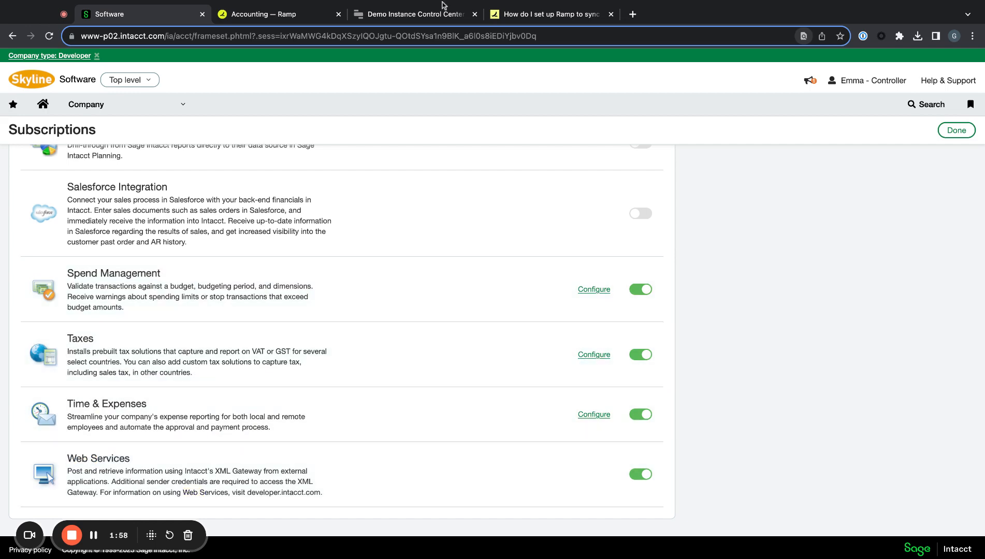
left_click(525, 8)
scroll(400, 214, "down", 6)
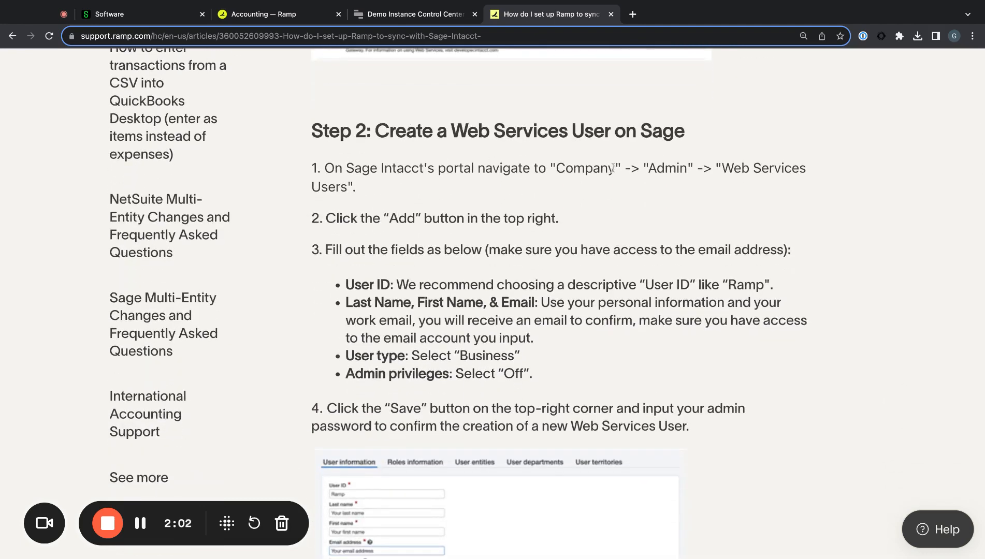
- Return to Sage Intacct's Subscriptions page listing Order Entry, Platform Services and Projects
left_click(151, 15)
scroll(207, 96, "up", 10)
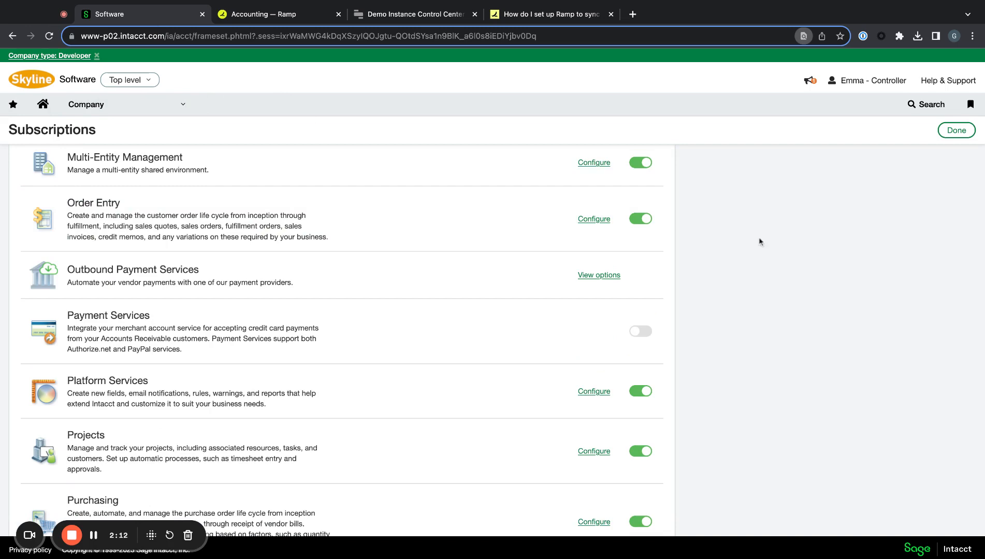
- Open Company > Admin > Web Services users and look over the listed users
left_click(145, 110)
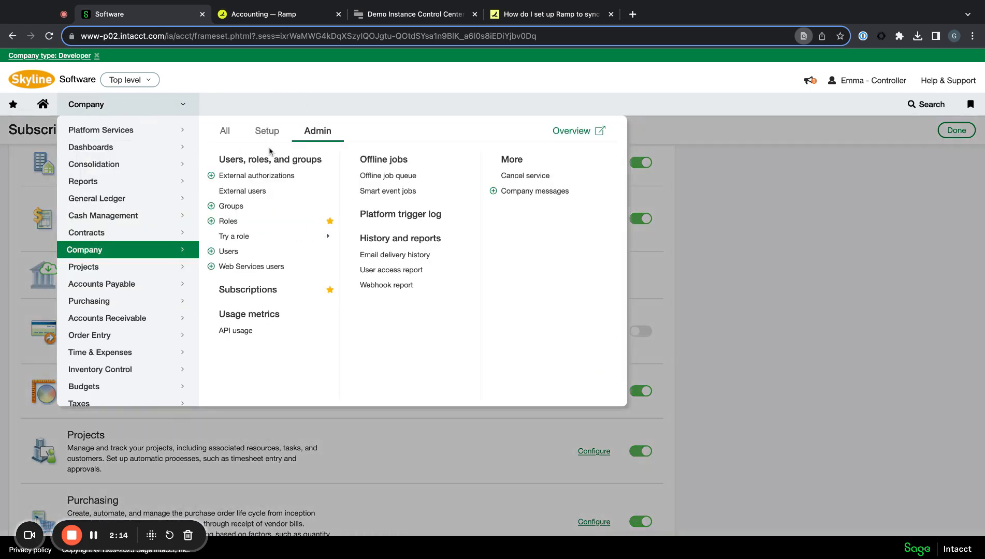
left_click(269, 266)
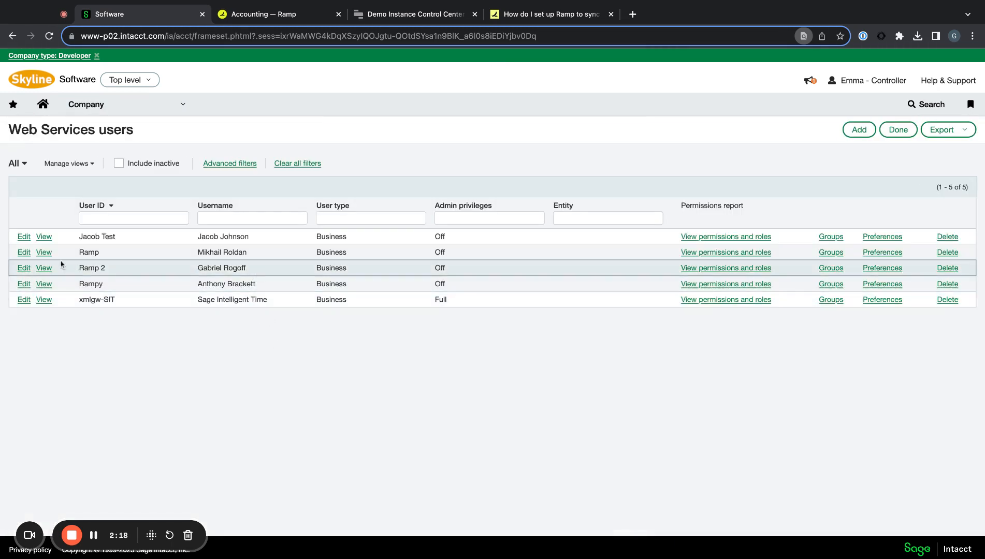
triple_click(258, 271)
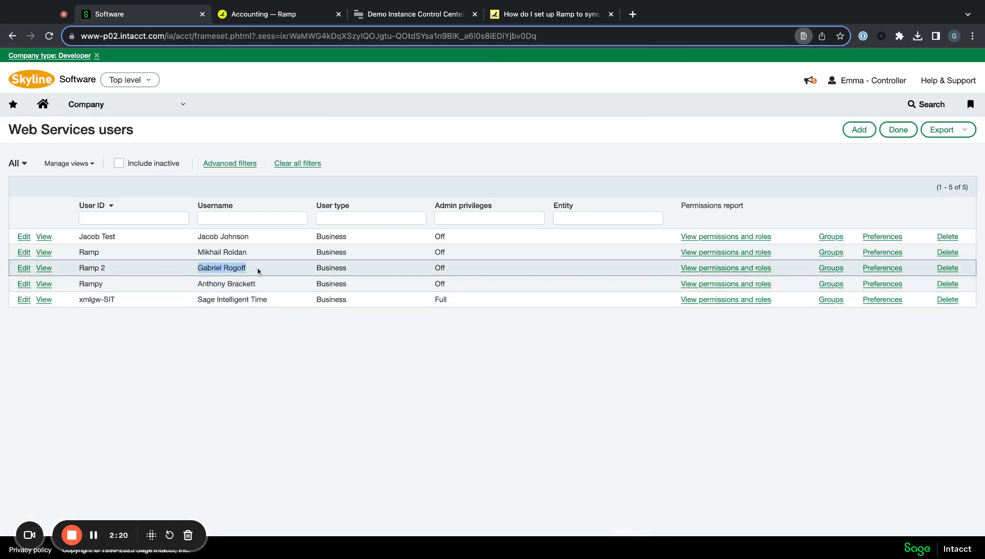
left_click_drag(197, 268, 191, 265)
left_click(192, 268)
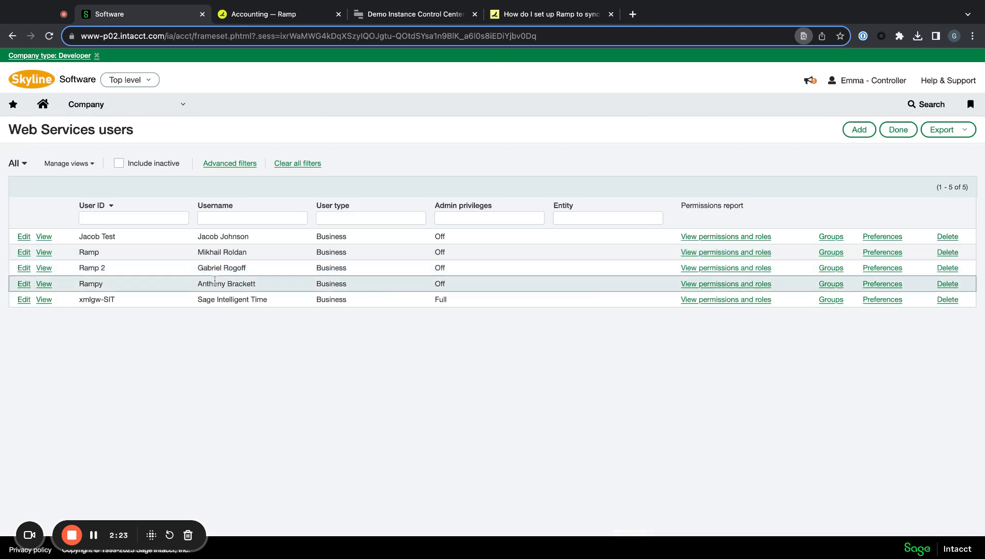
- Inspect an existing Ramp user's record, cancel the password check, and go back unsaved
left_click(23, 269)
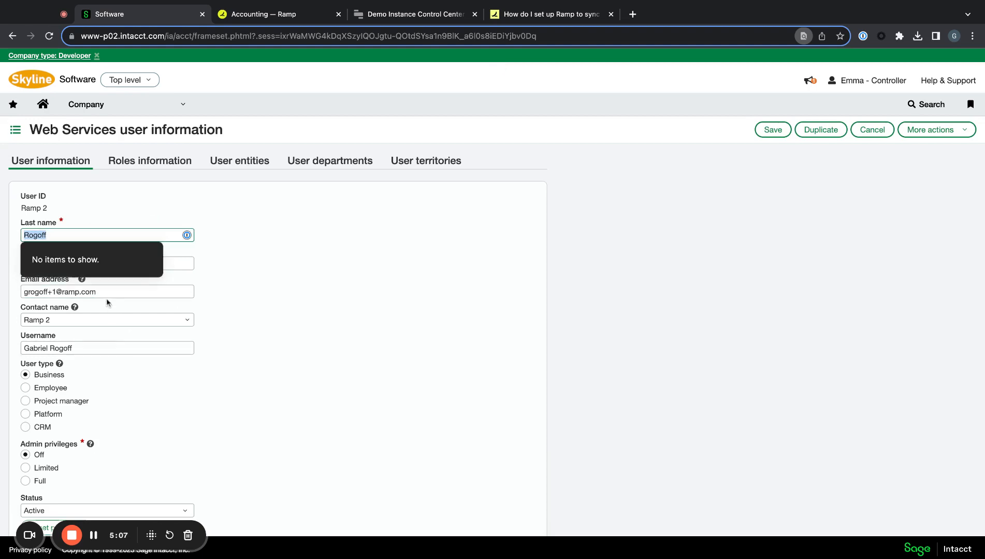
left_click(109, 293)
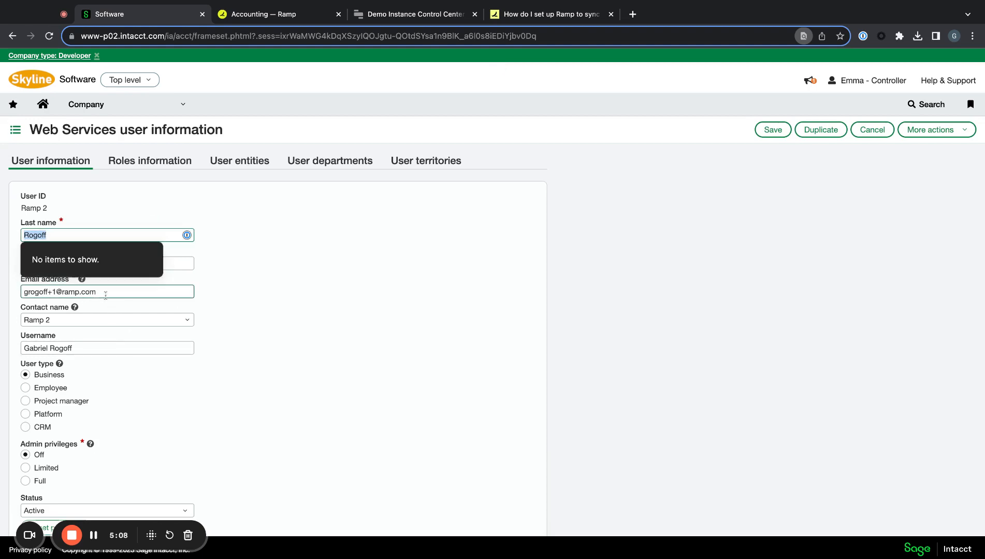
left_click(773, 130)
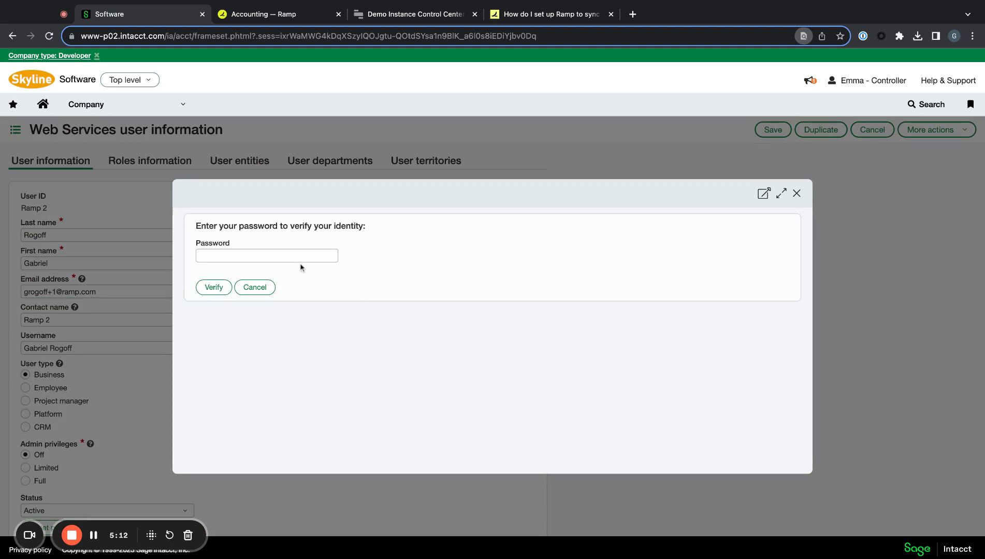
left_click(286, 253)
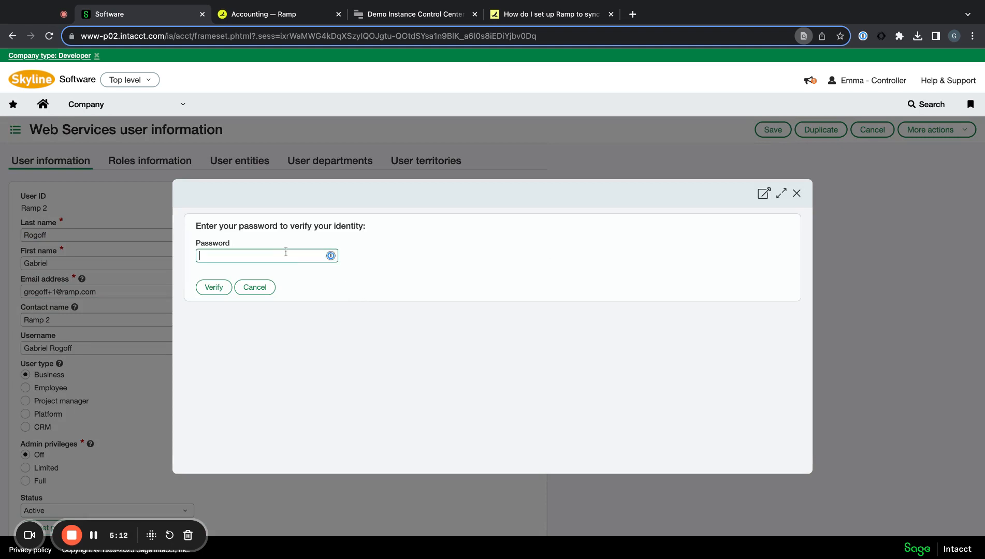
left_click(833, 108)
left_click(797, 195)
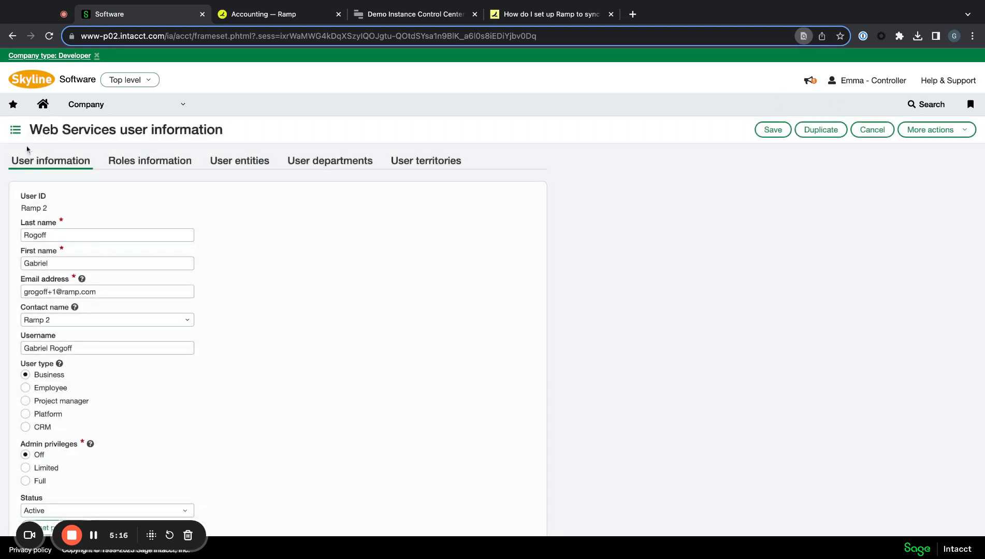
left_click(13, 37)
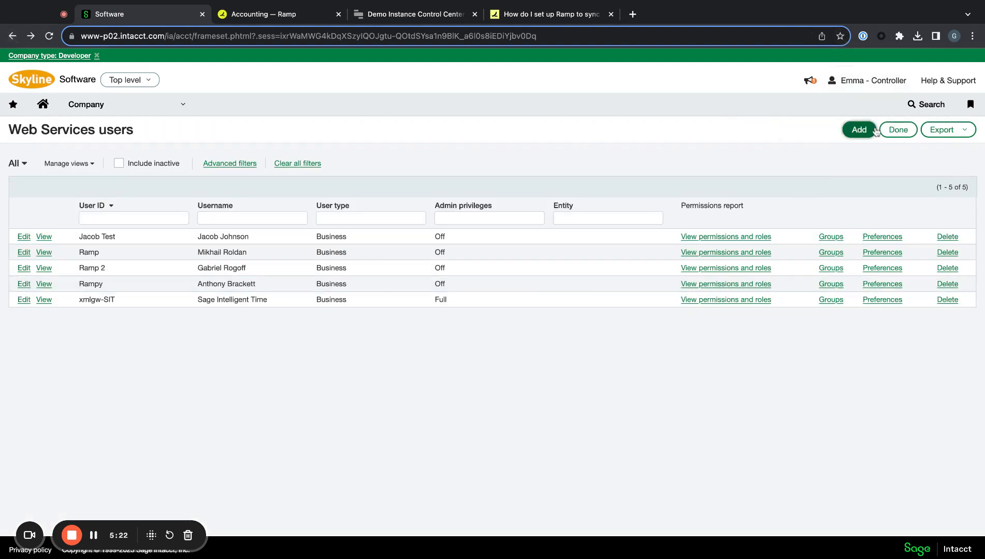
- Create Web Services user 'Ramp 3 CSM Training' with the contact's last name, first name and e-mail
left_click(860, 129)
type("Ram")
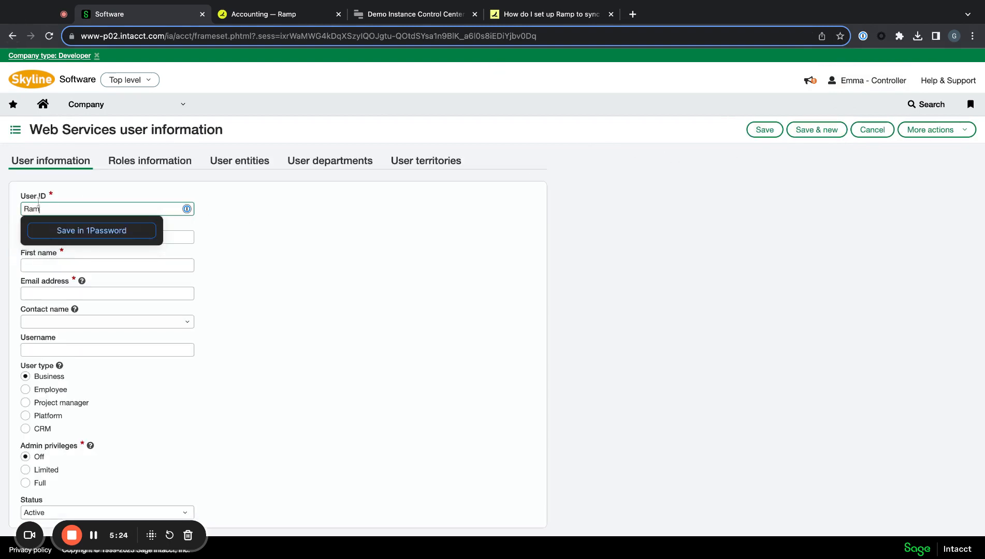
type("p 3 CSM")
key("BackSpace")
key("BackSpace")
key("BackSpace")
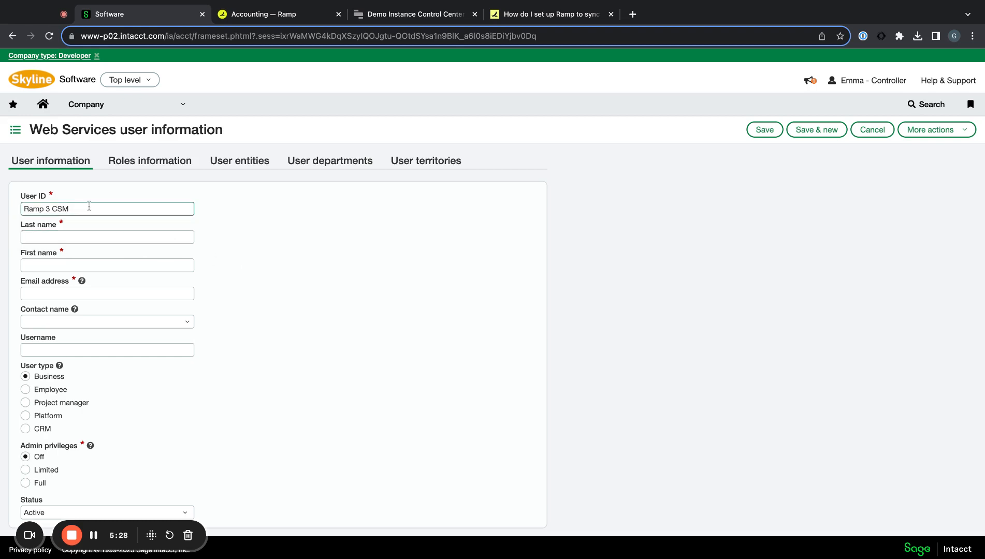
type("SM Tr")
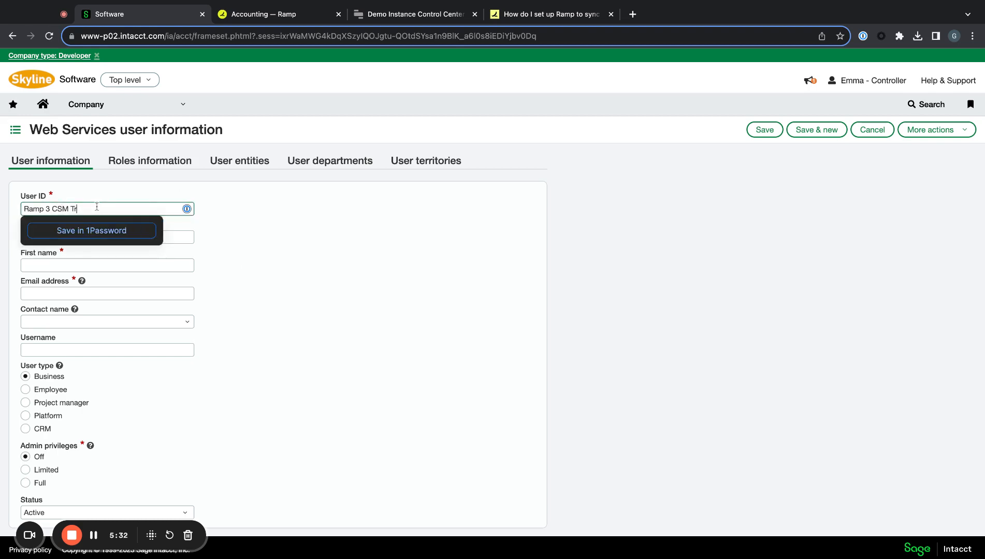
type("aining")
left_click(112, 231)
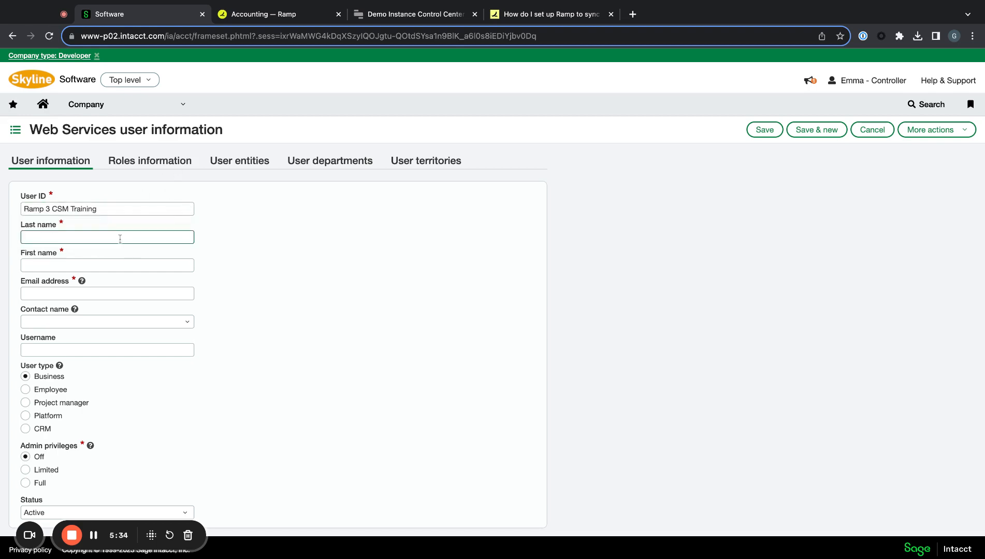
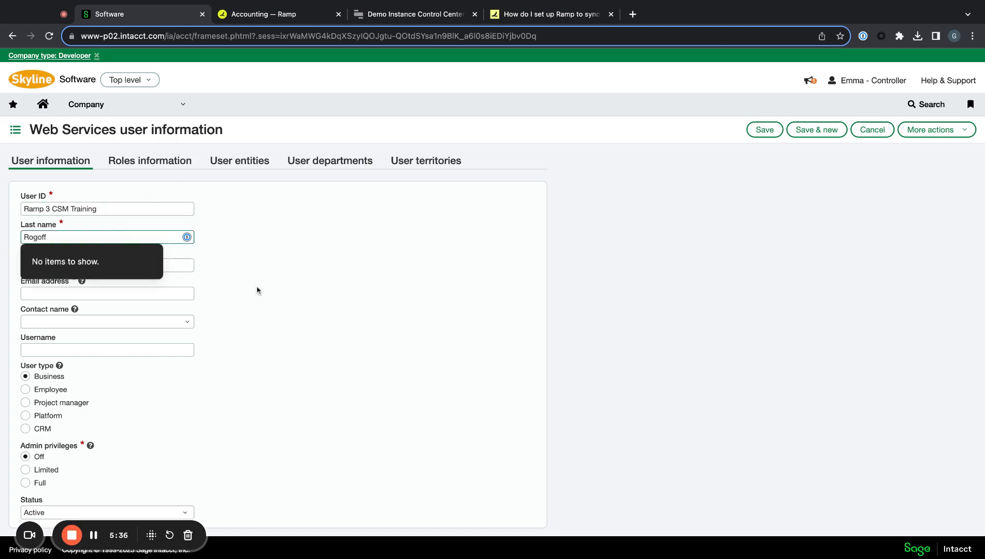
left_click(99, 266)
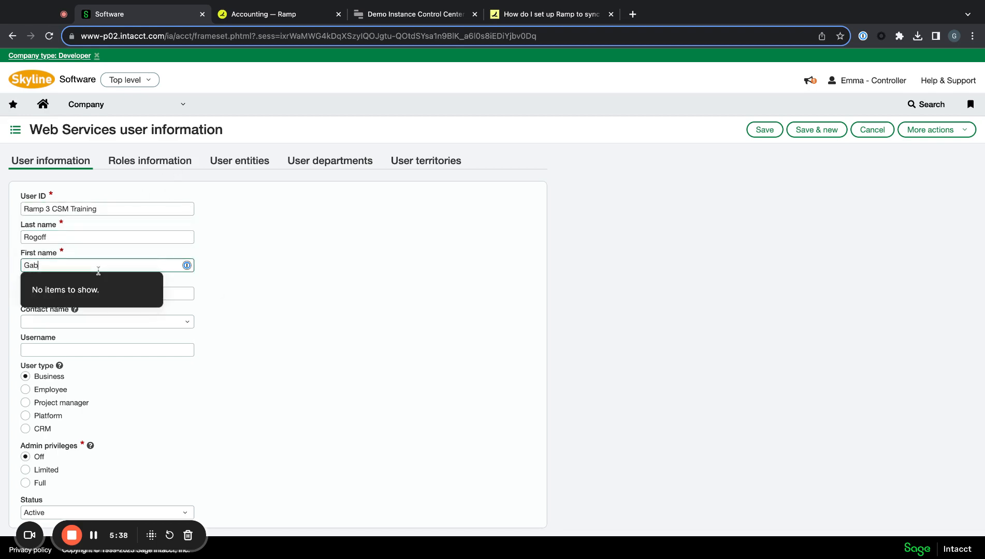
key("Tab")
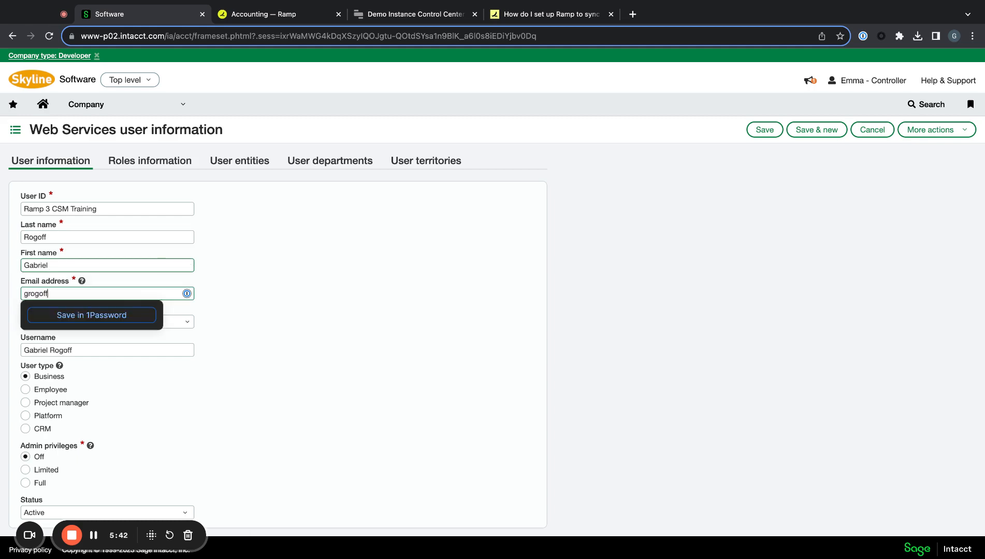
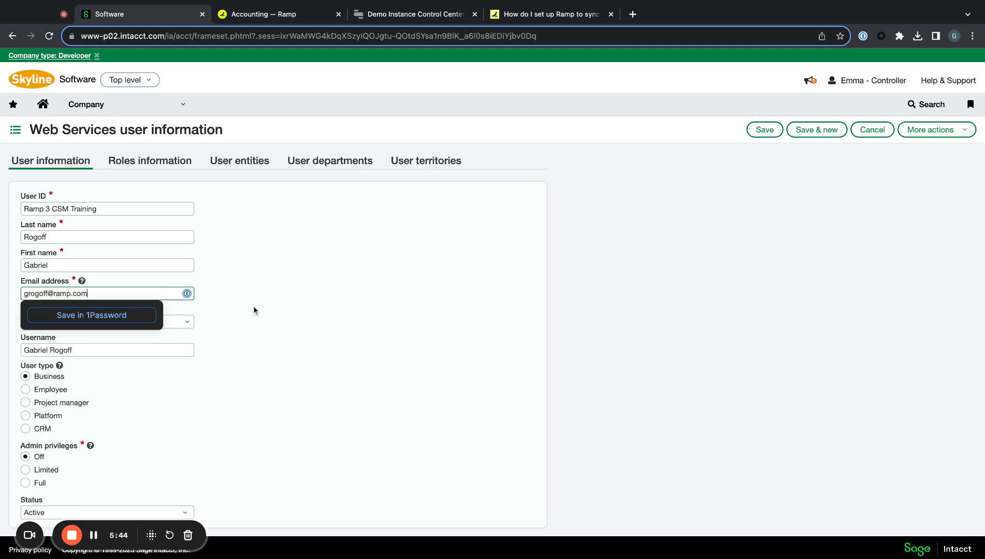
left_click(250, 313)
- Review the remaining user settings and save, reaching the password verification prompt
scroll(196, 359, "down", 2)
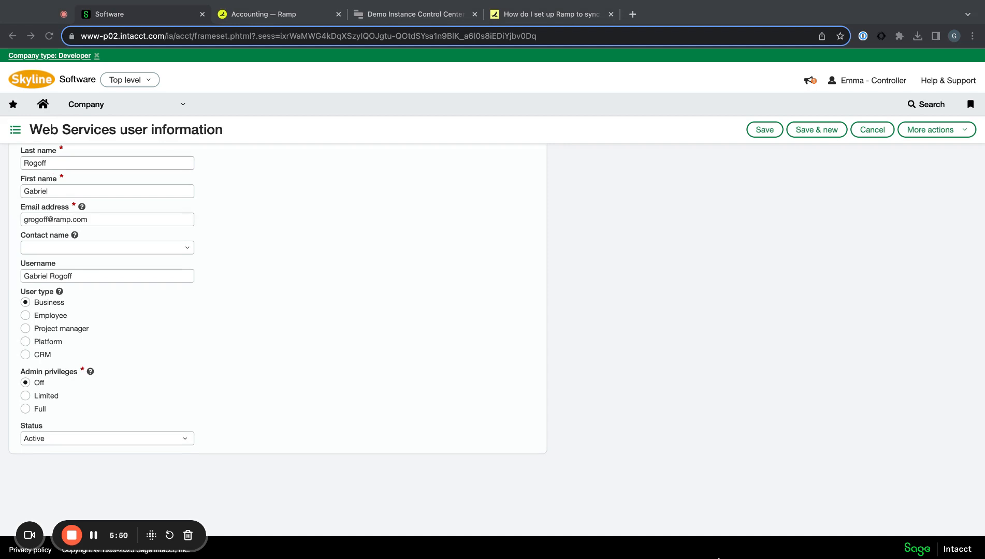
left_click(180, 383)
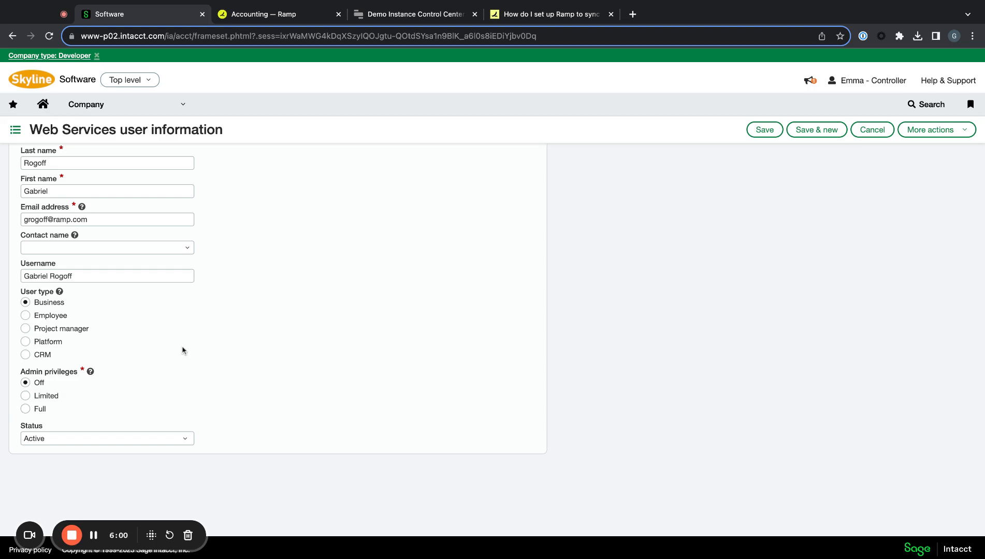
scroll(183, 350, "down", 1)
left_click(764, 130)
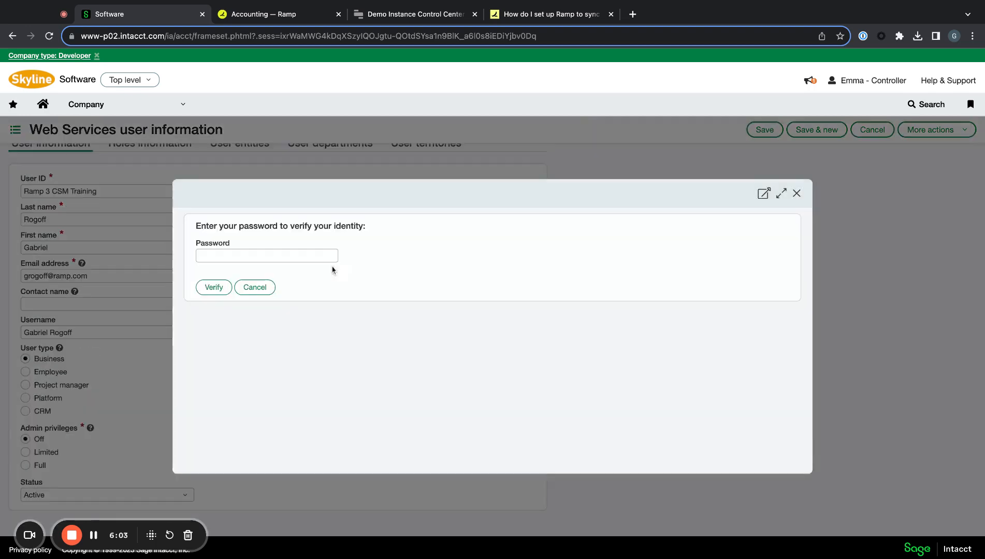
left_click(267, 255)
- Fill the account password from a saved login and verify to save the user
left_click(332, 256)
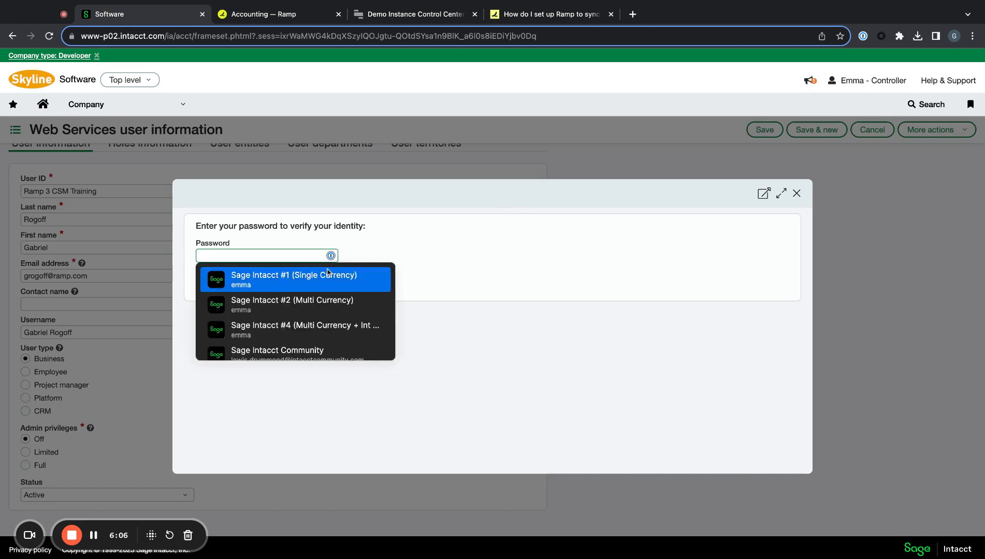
scroll(296, 334, "down", 2)
left_click(292, 351)
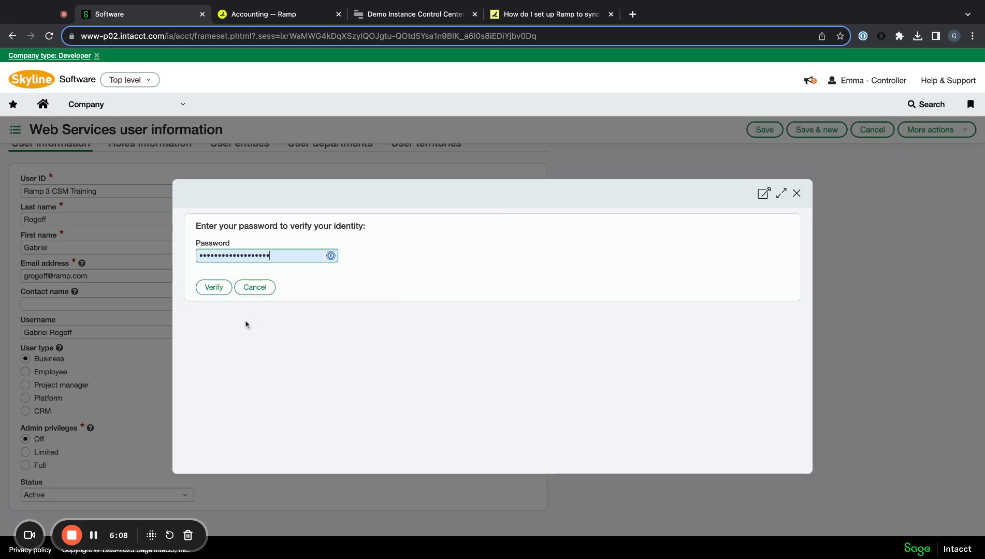
left_click(212, 288)
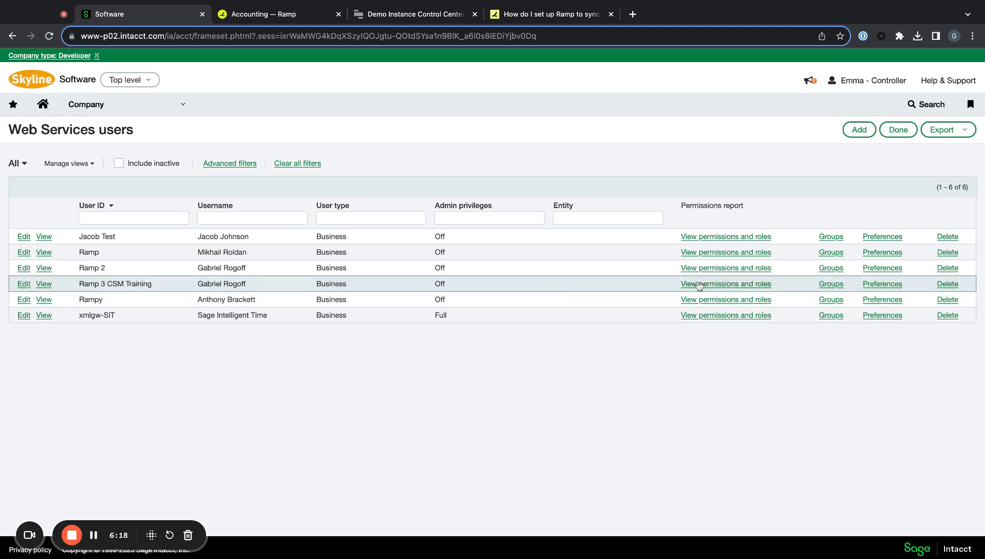
- Check the Ramp 3 CSM Training permissions and roles report, which shows no roles
left_click(697, 286)
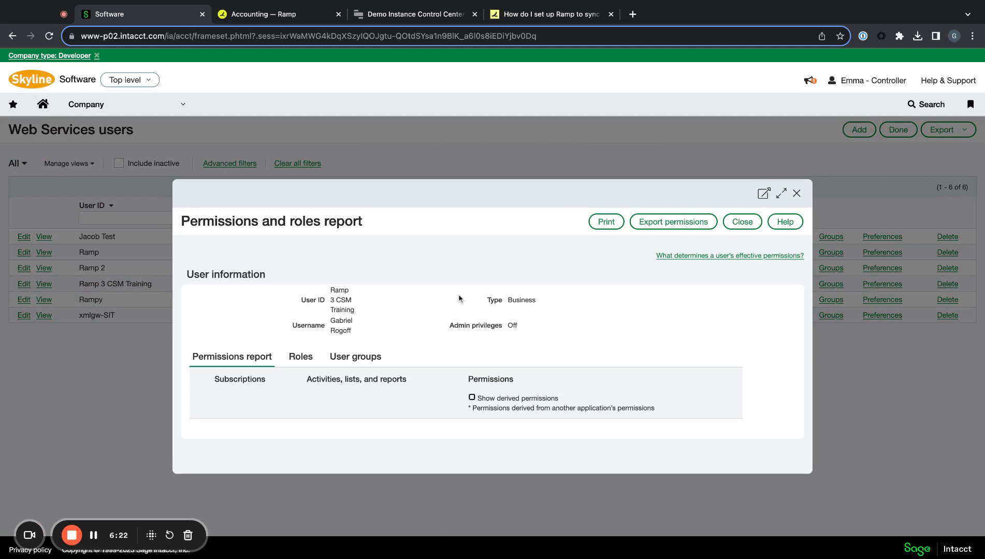
left_click(299, 353)
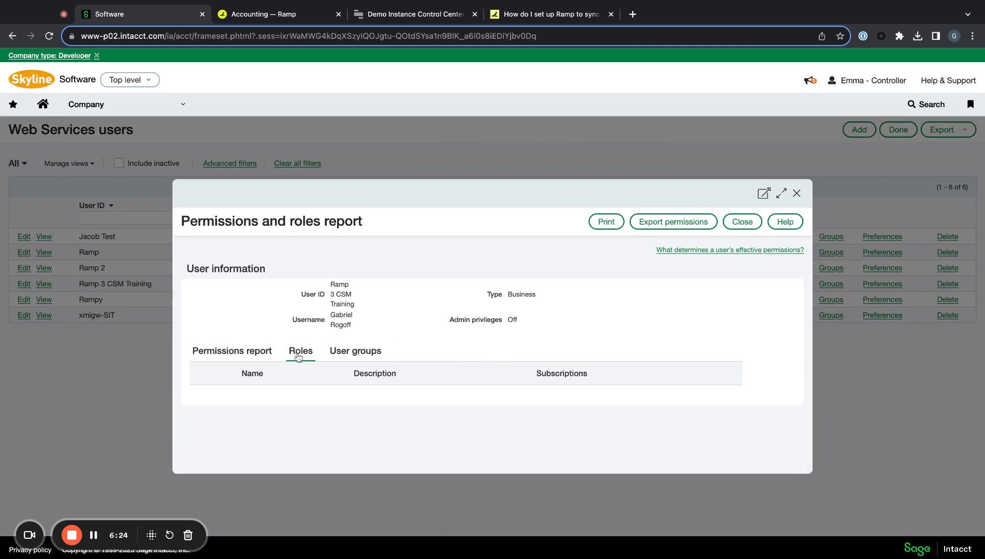
left_click(796, 194)
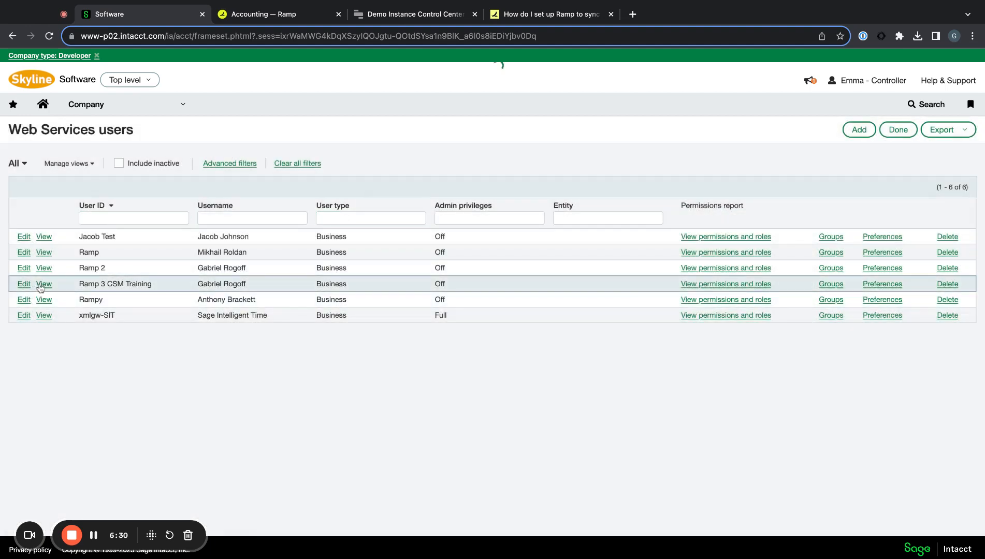
- View the user's Roles information, then return to general information and the Company navigation
left_click(42, 285)
left_click(159, 171)
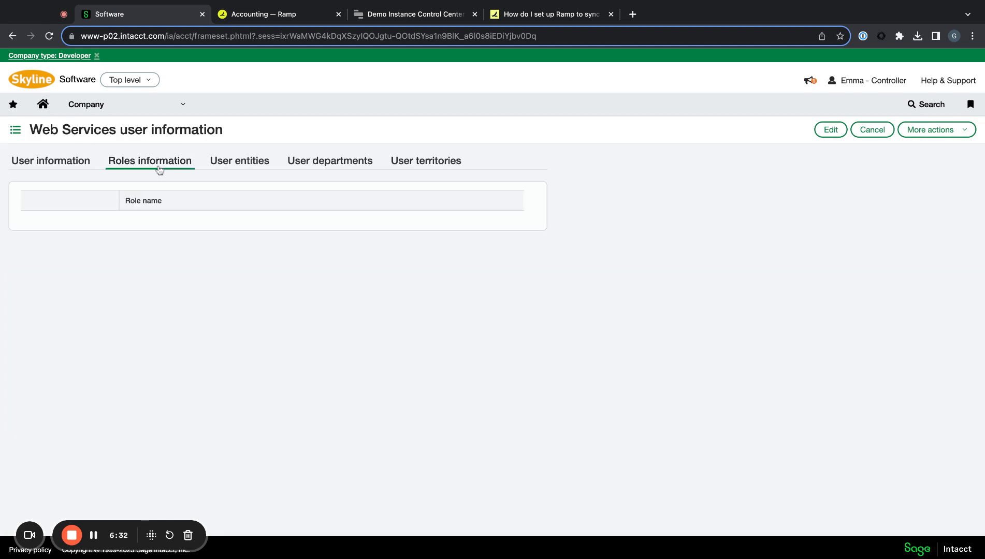
triple_click(113, 208)
left_click(113, 209)
triple_click(166, 206)
left_click(169, 205)
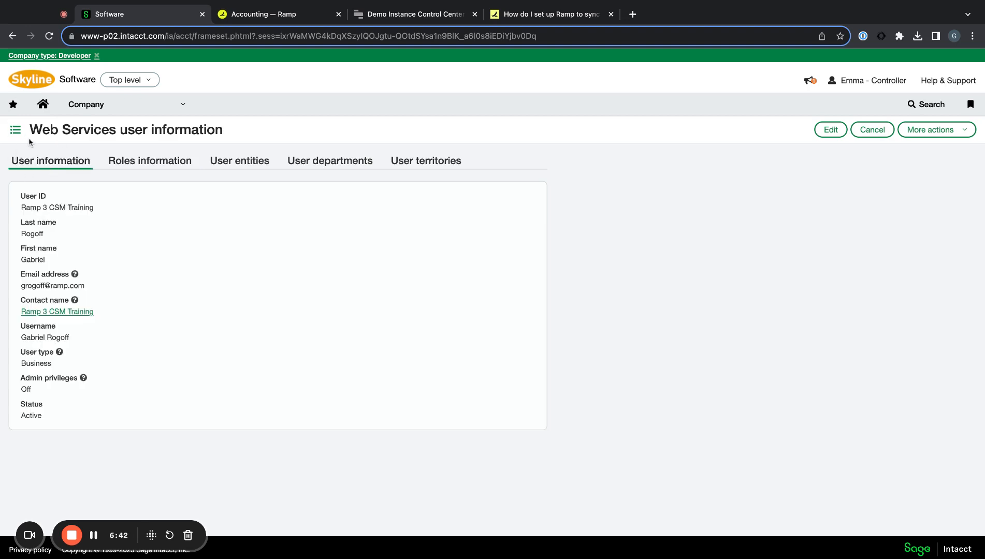
left_click(119, 104)
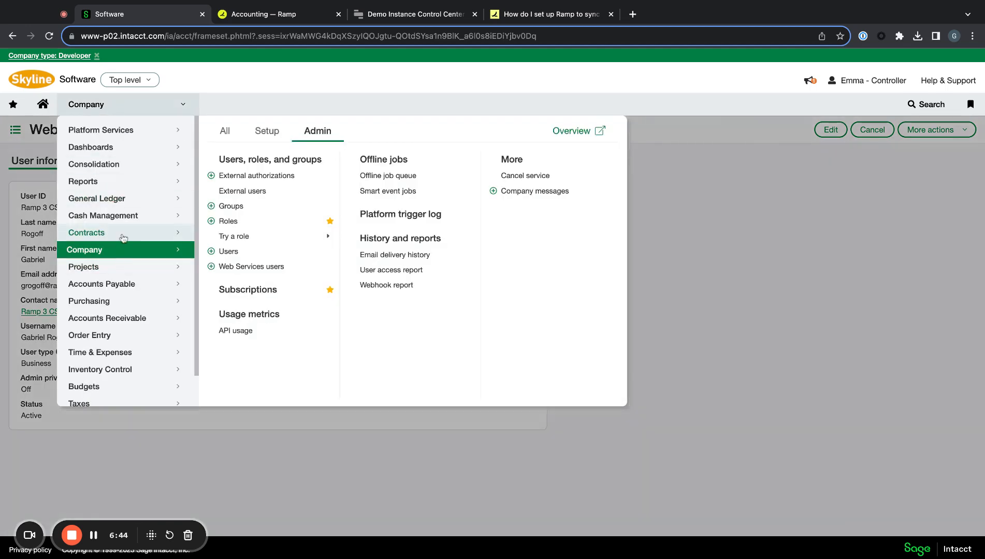
- Add a new role named 'Ramp Role CSM Training' under Company > Admin > Roles and save it
left_click(258, 225)
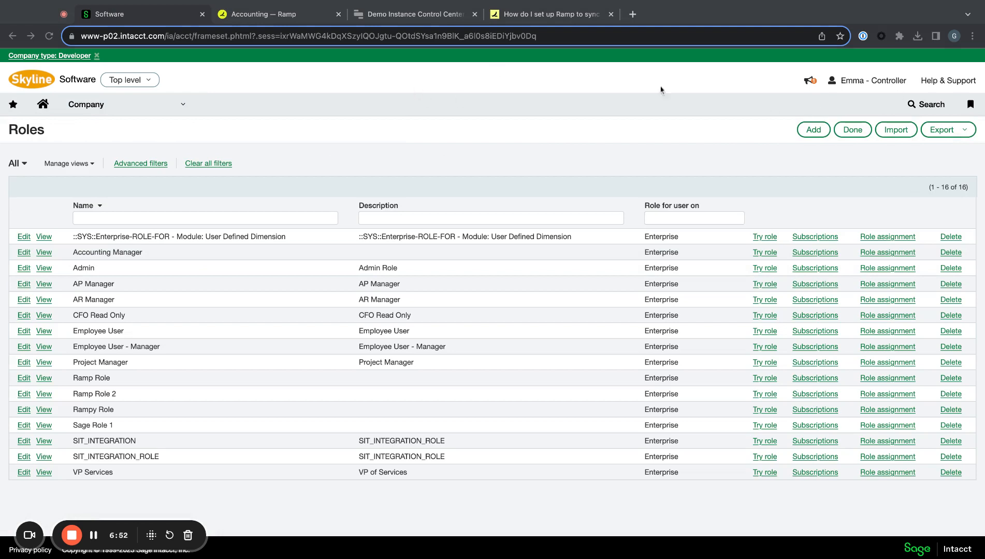
left_click(809, 132)
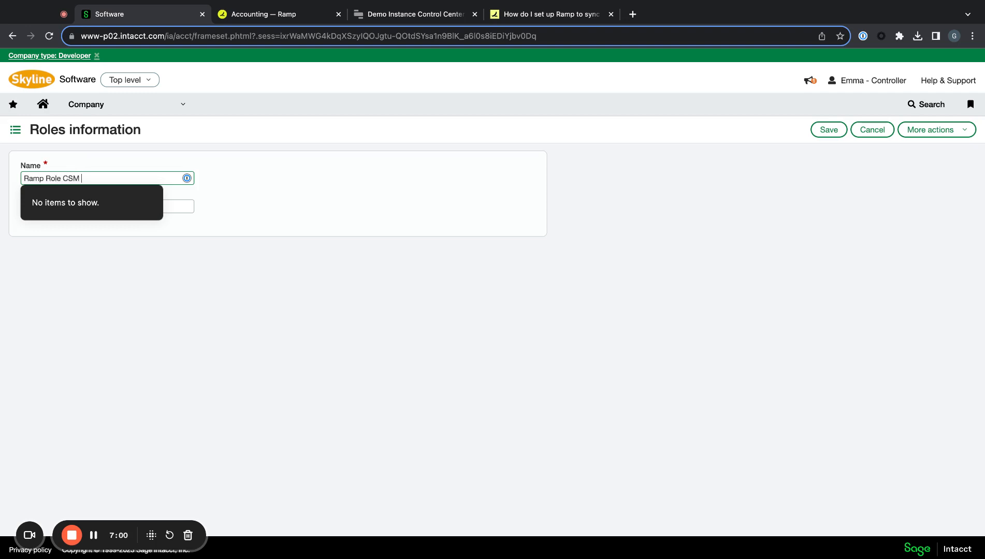
left_click(284, 203)
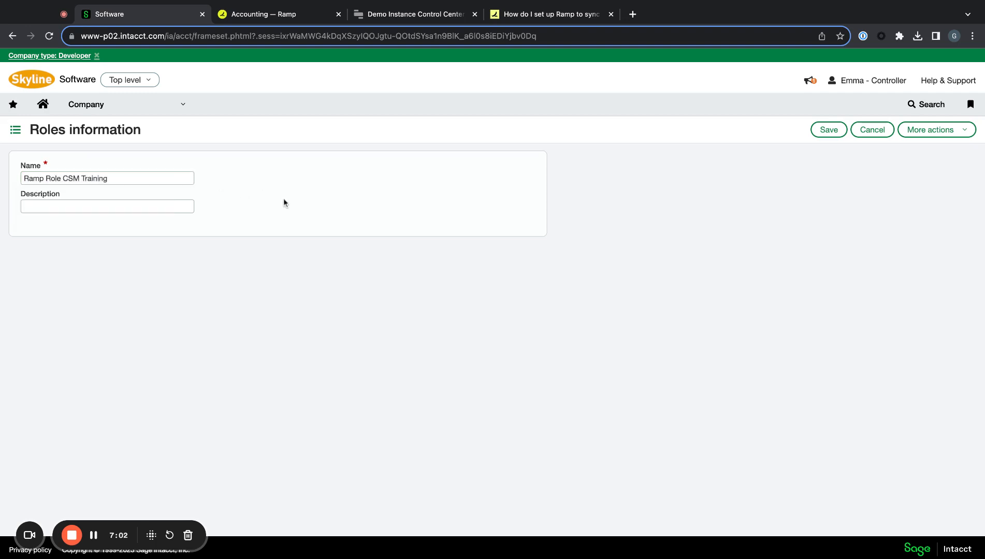
left_click(814, 129)
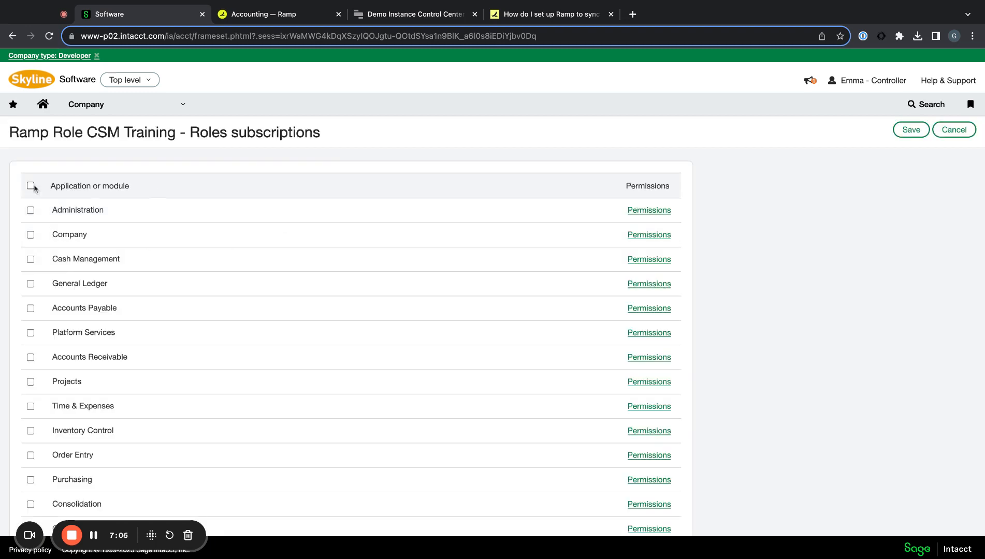
- Subscribe the role to every module and save full Administration permissions
left_click(30, 186)
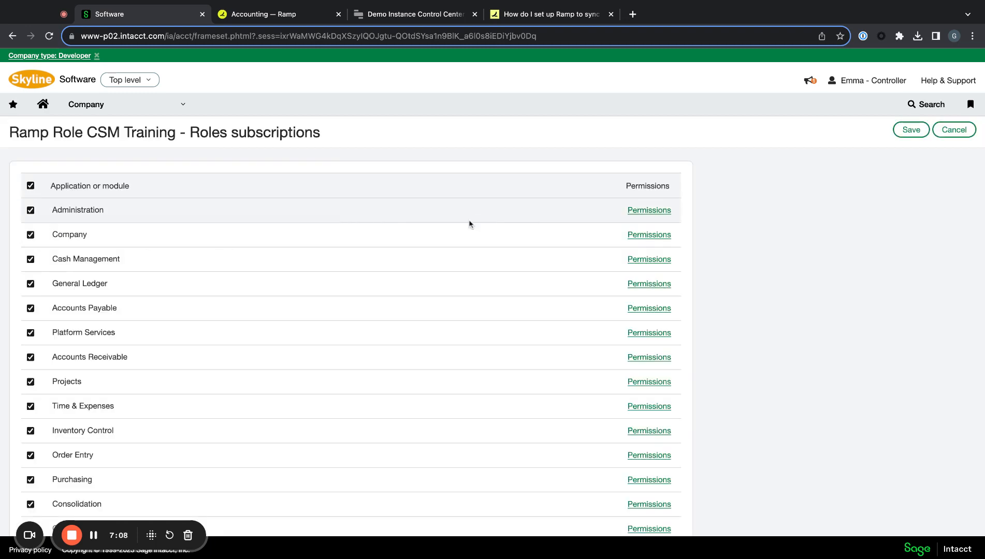
scroll(313, 325, "down", 3)
scroll(313, 325, "up", 3)
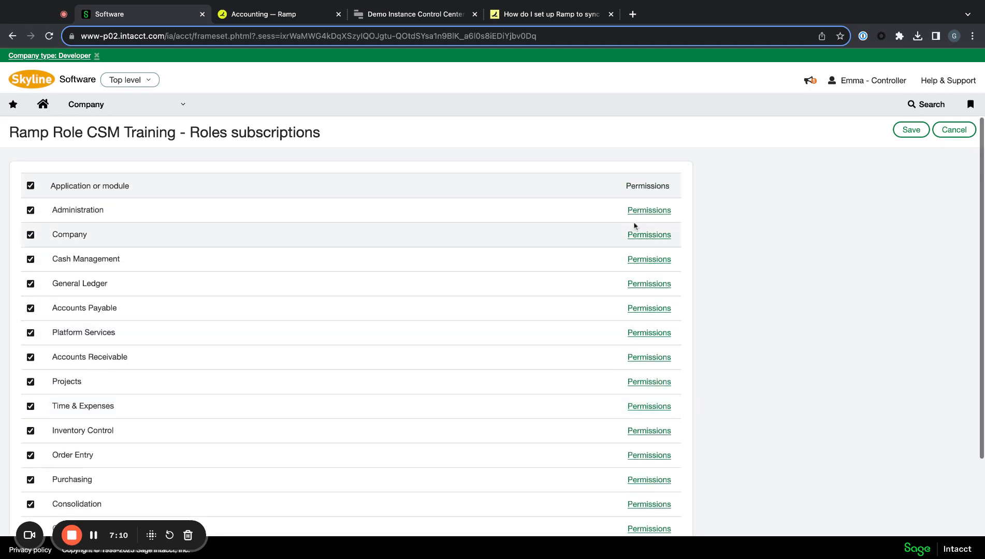
left_click(649, 211)
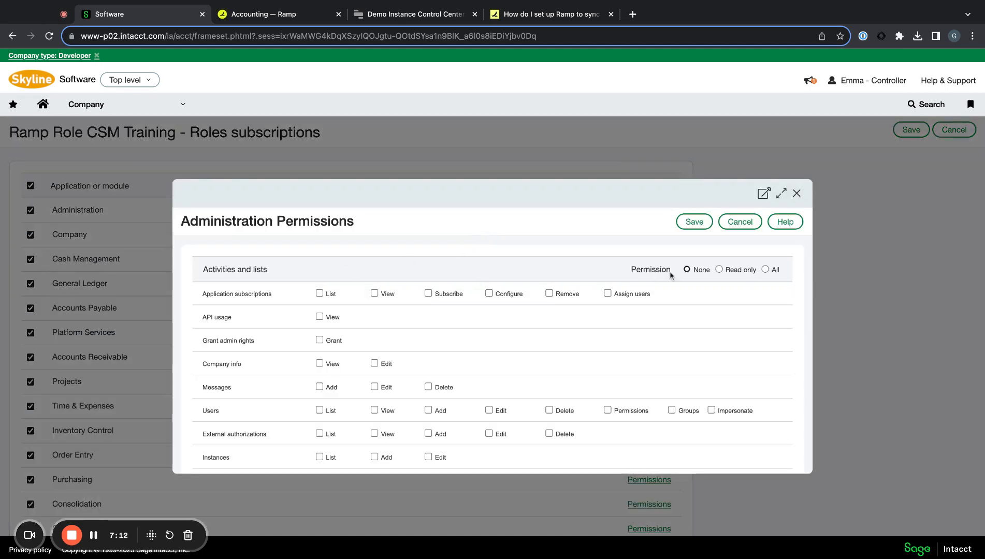
scroll(732, 339, "down", 5)
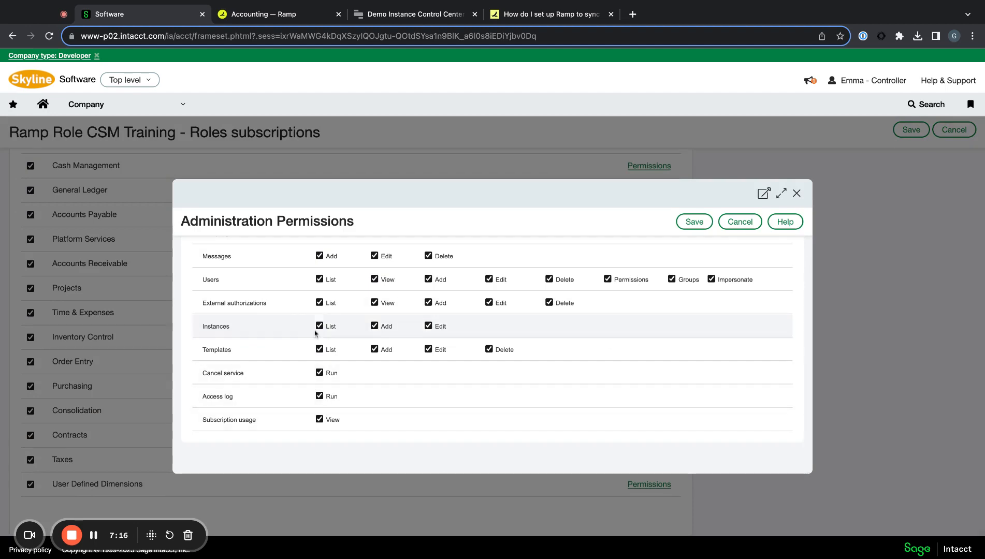
scroll(570, 234, "up", 3)
left_click(694, 223)
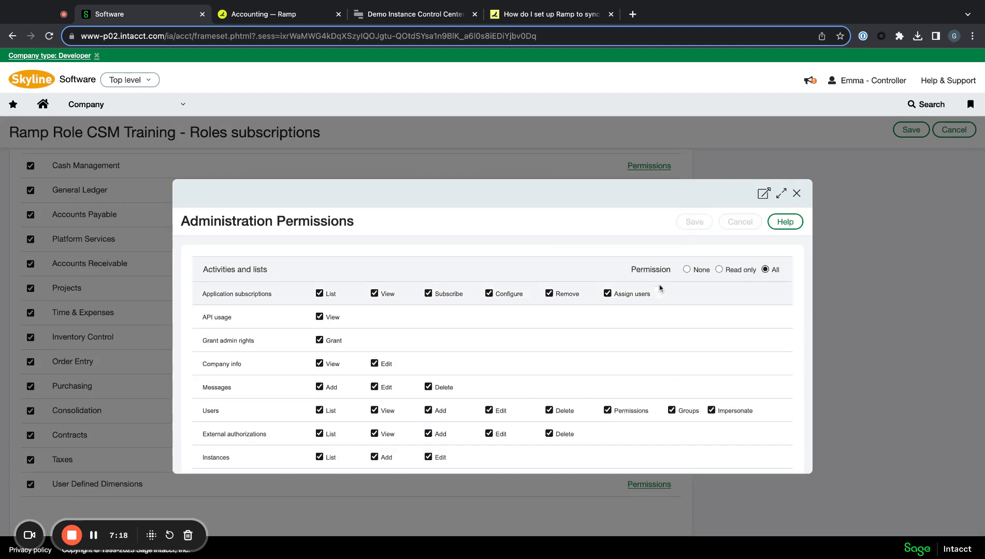
scroll(311, 193, "up", 2)
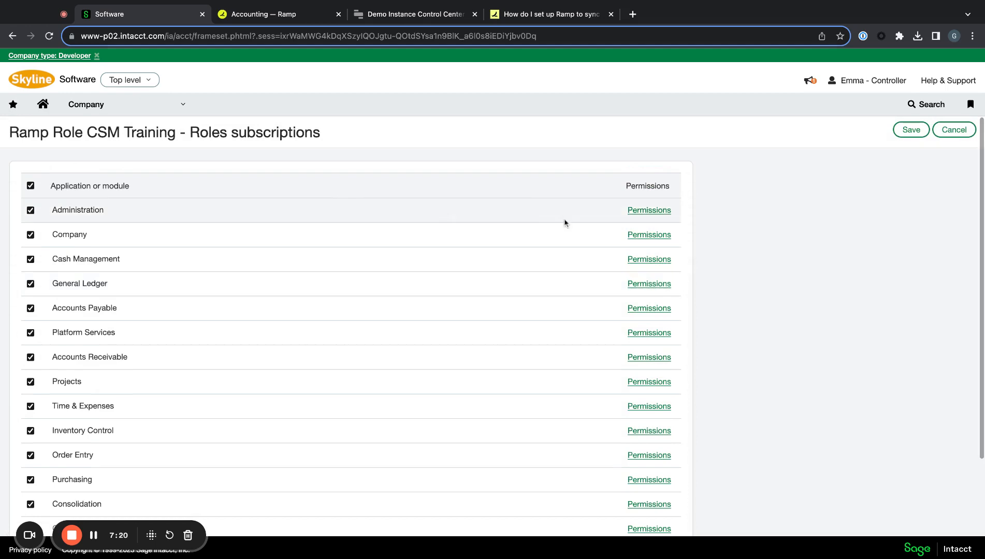
- Grant the role All Company permissions
left_click(649, 235)
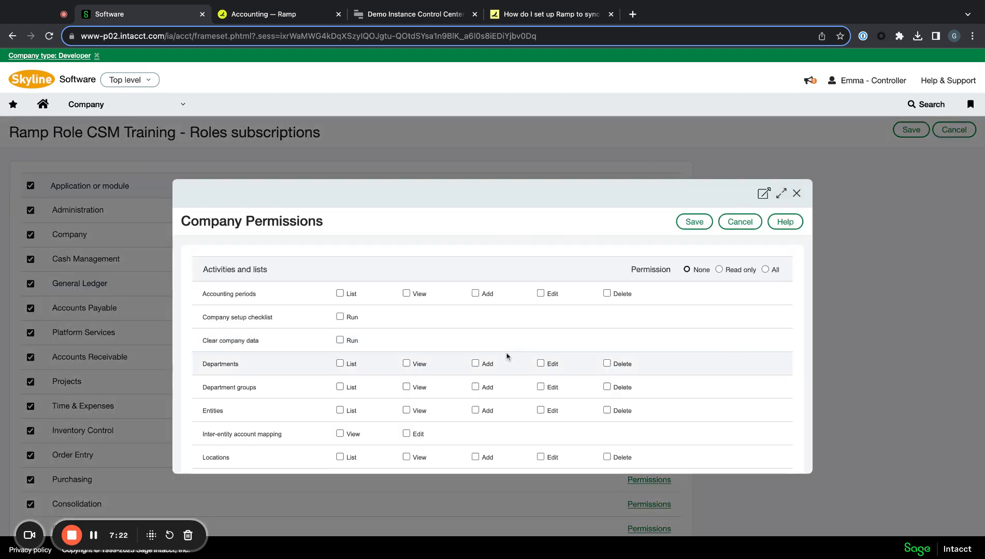
left_click(765, 270)
scroll(725, 319, "down", 10)
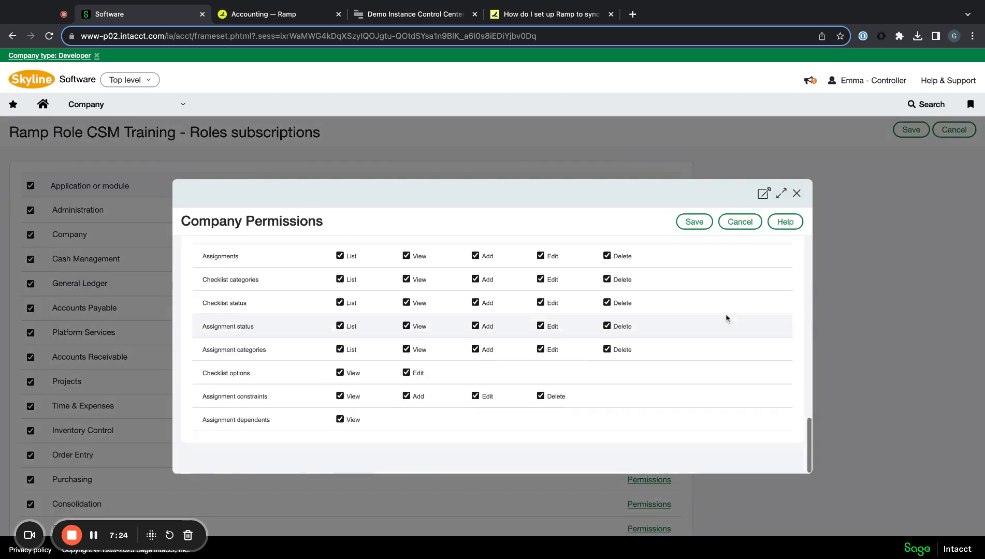
scroll(377, 337, "up", 10)
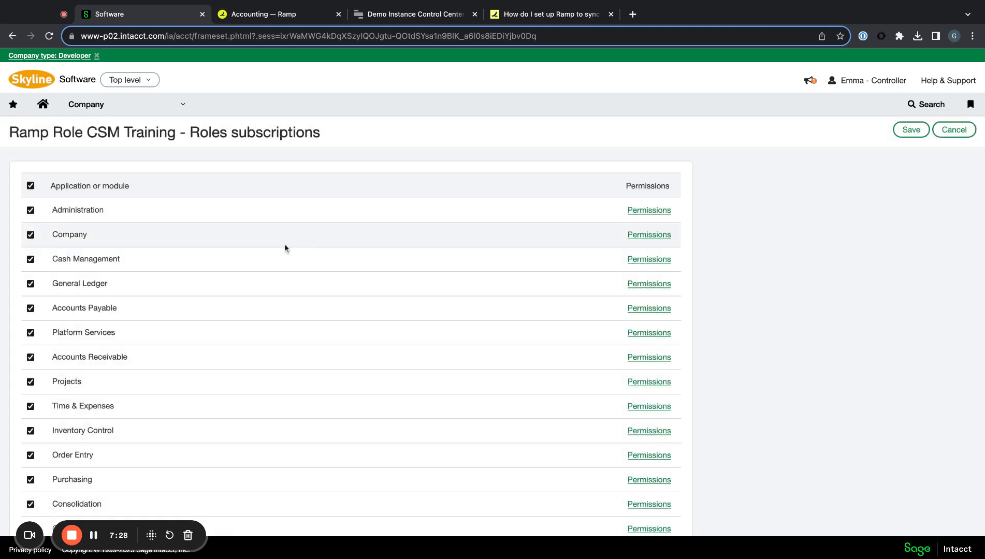
- Set every Cash Management activity permission to All and close the dialog
left_click(636, 259)
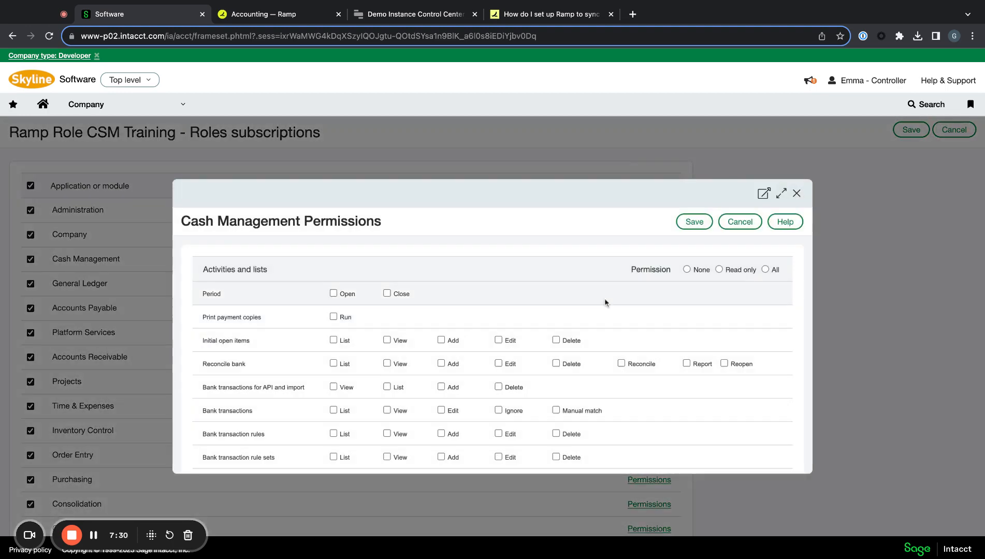
left_click(765, 270)
scroll(715, 339, "down", 10)
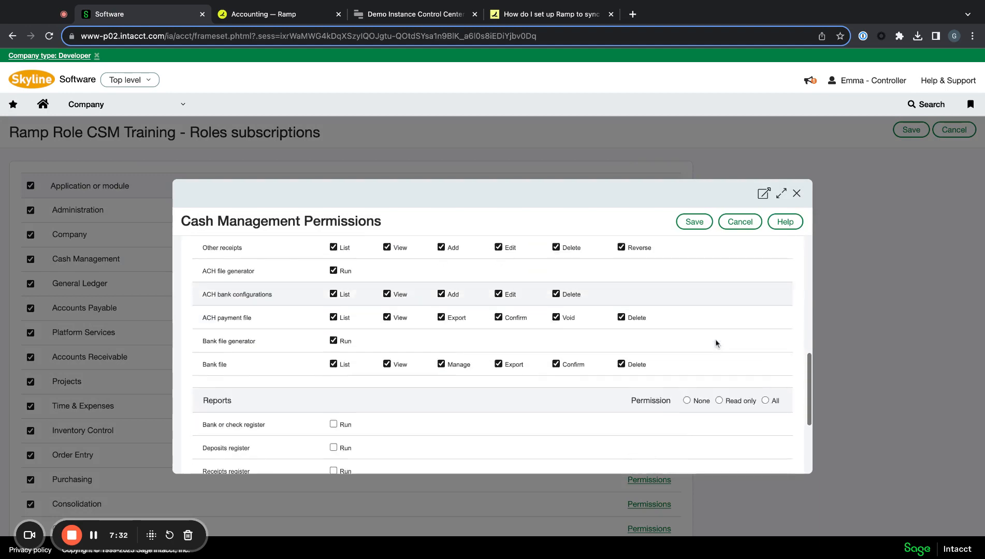
scroll(715, 339, "up", 10)
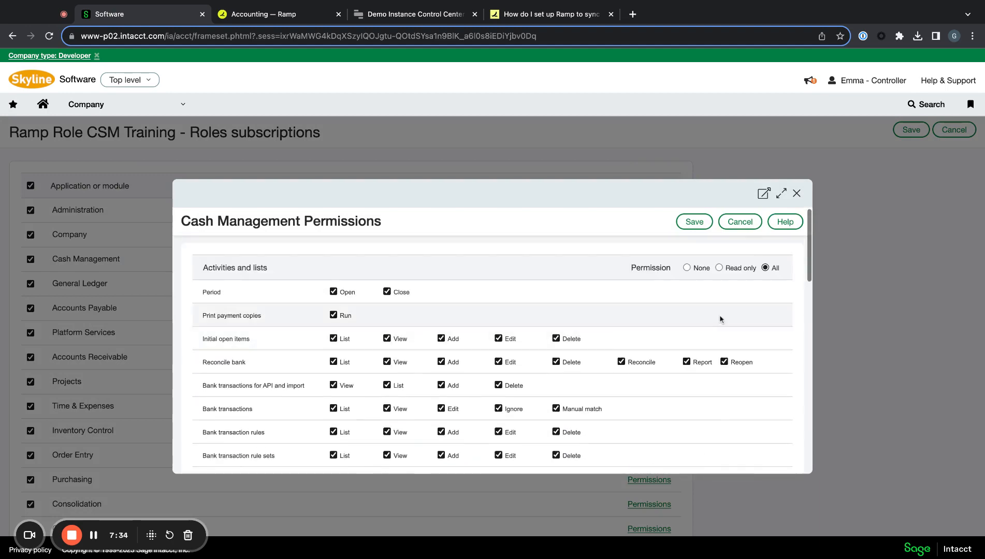
scroll(726, 330, "down", 10)
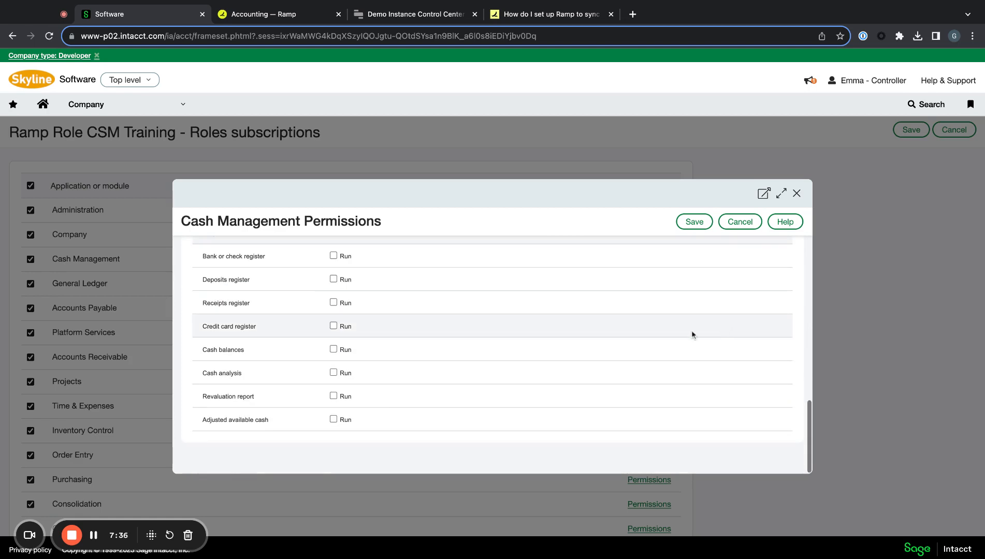
scroll(610, 342, "up", 1)
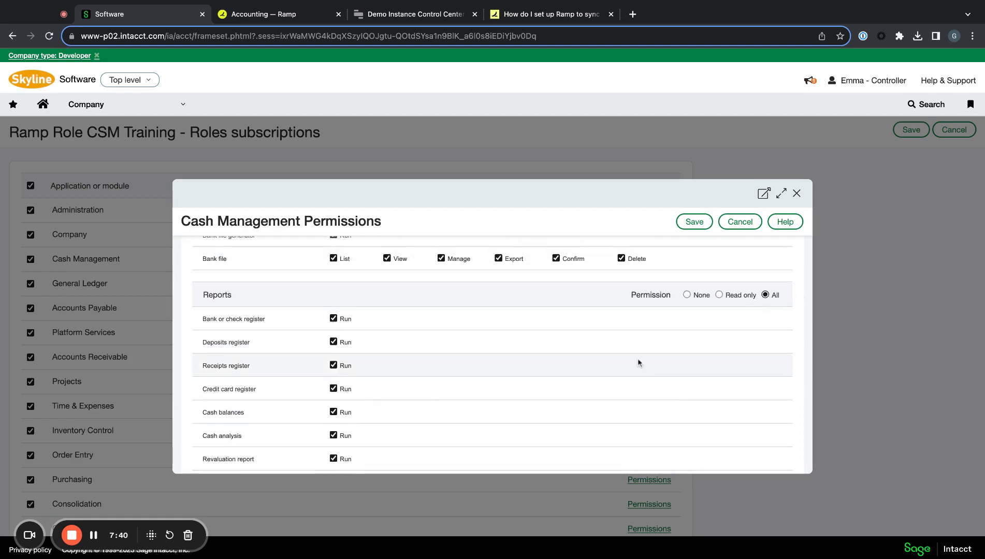
scroll(637, 364, "down", 3)
scroll(637, 364, "up", 15)
scroll(638, 363, "down", 3)
scroll(639, 363, "down", 5)
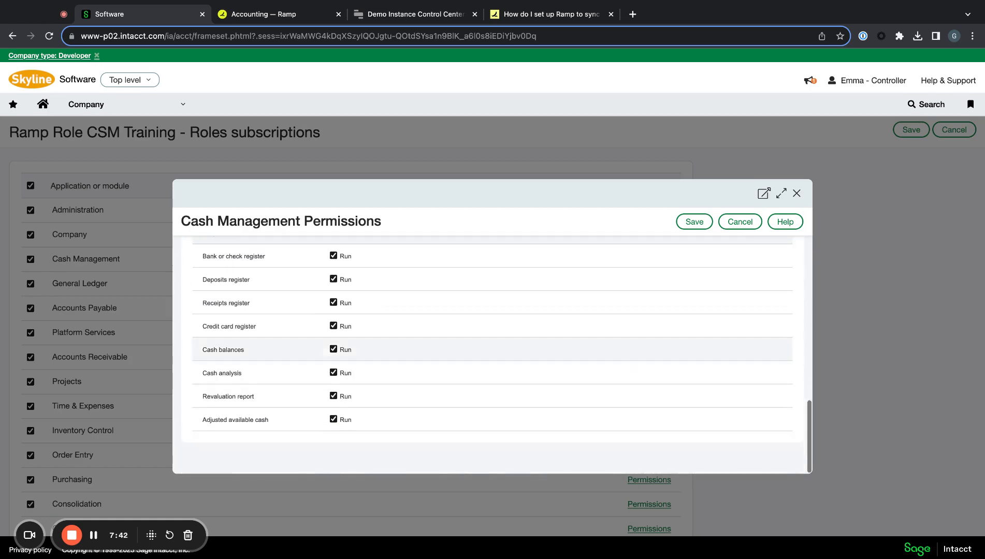
scroll(639, 363, "up", 10)
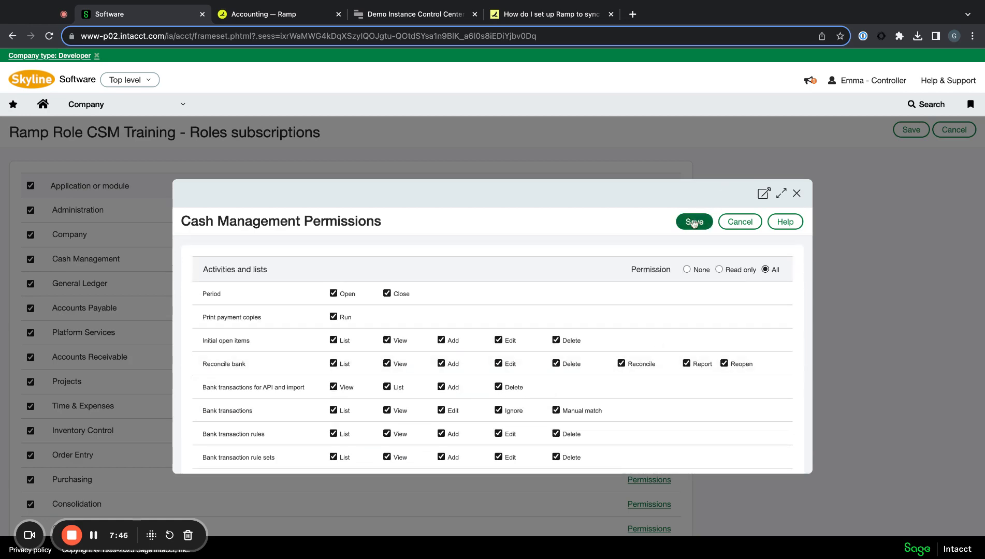
key("Escape")
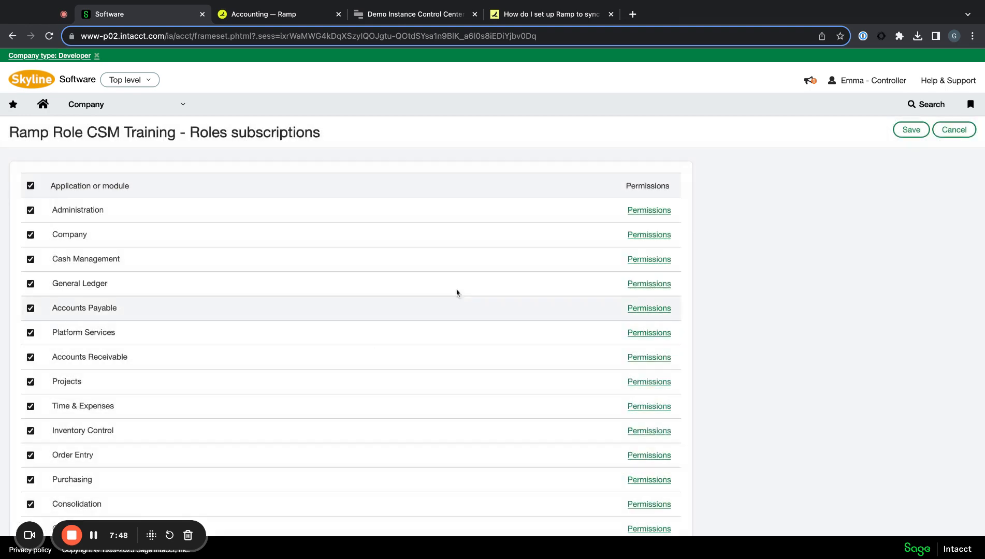
- Give General Ledger All for activities and reports, and save
left_click(649, 285)
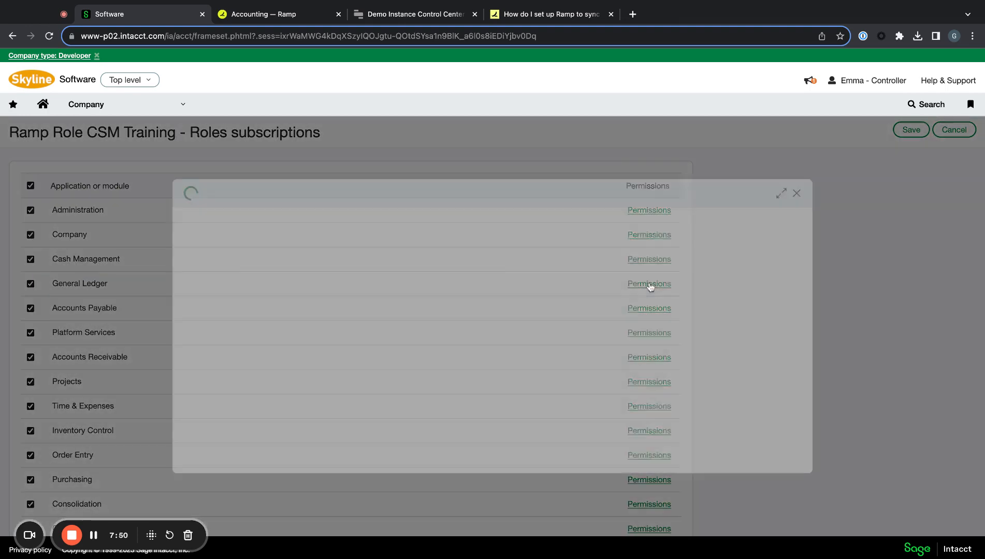
left_click(767, 270)
scroll(708, 315, "down", 15)
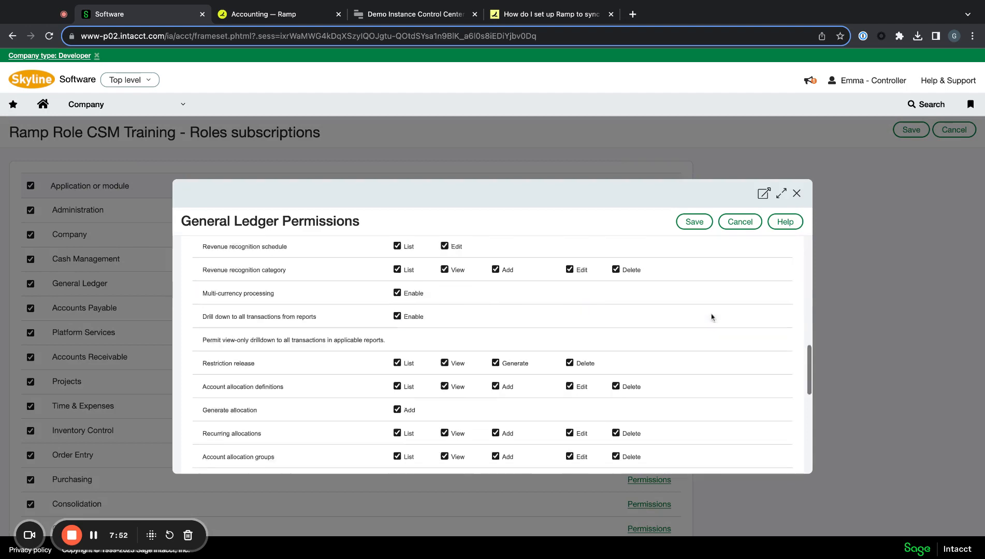
scroll(706, 325, "up", 5)
left_click(765, 343)
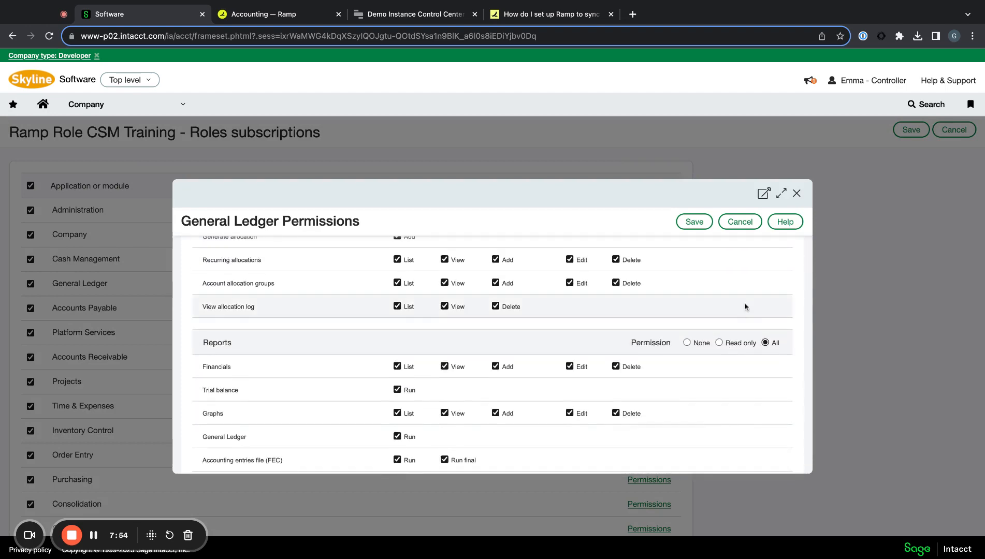
left_click(694, 223)
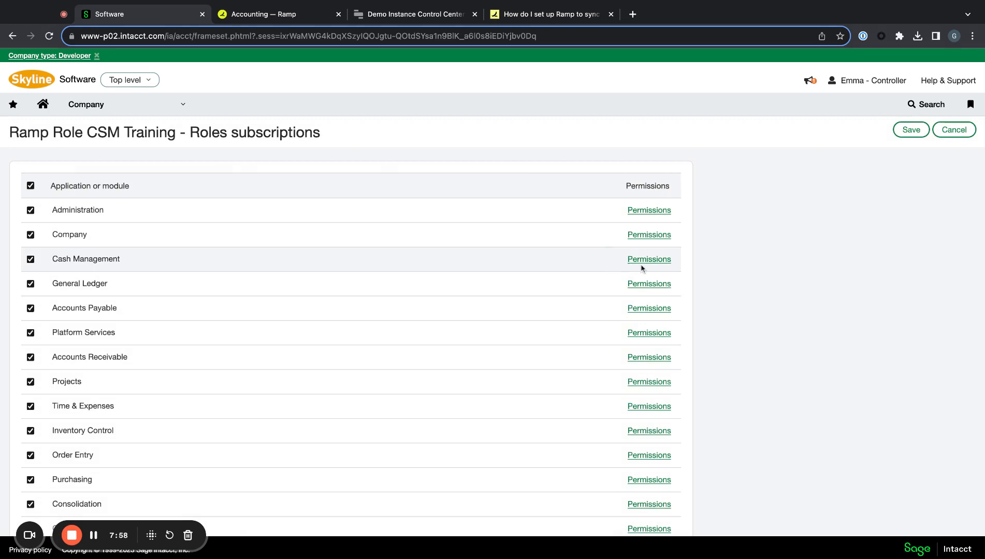
- Recheck the Cash Management permissions and close them unchanged
left_click(645, 261)
scroll(626, 358, "down", 5)
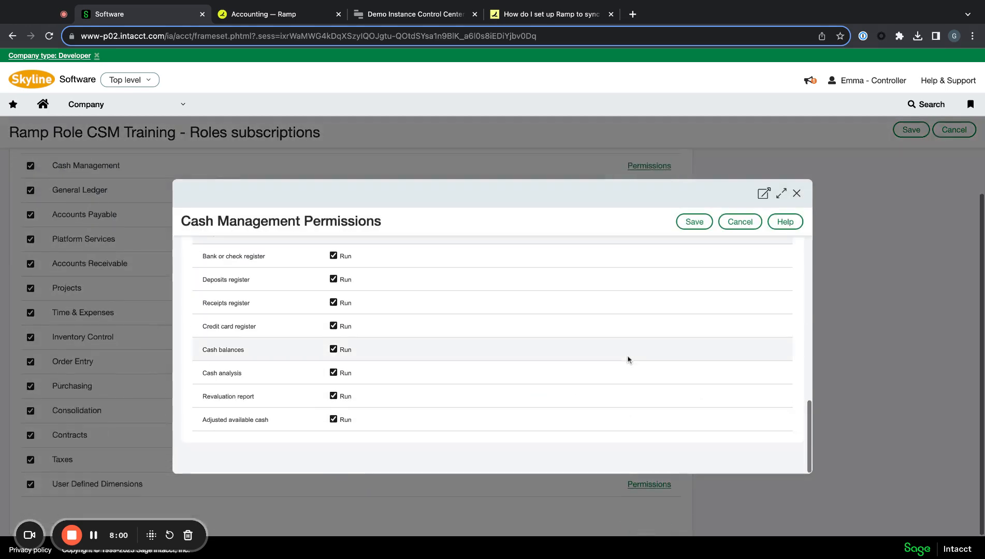
left_click(798, 195)
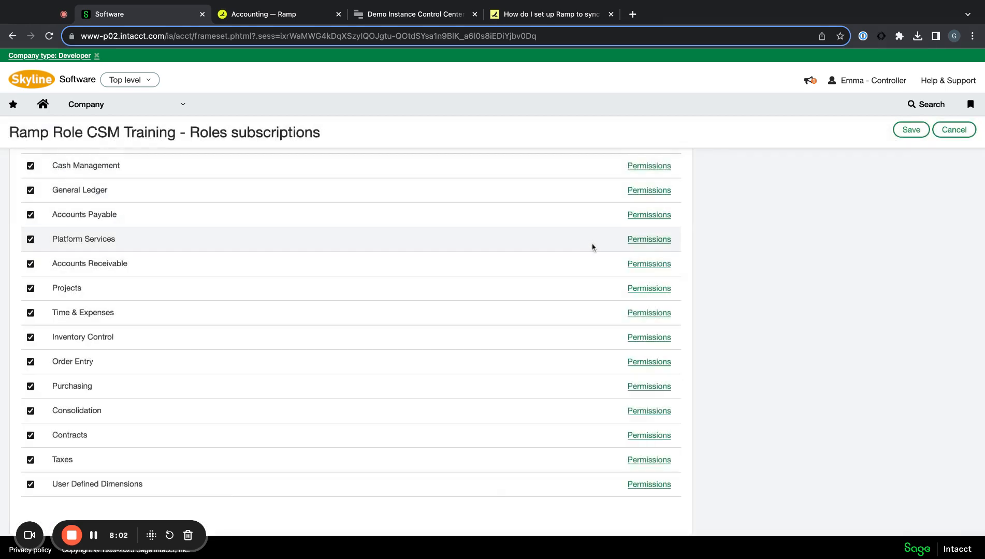
scroll(593, 247, "up", 1)
- Grant All Accounts Payable activity and report permissions
left_click(650, 249)
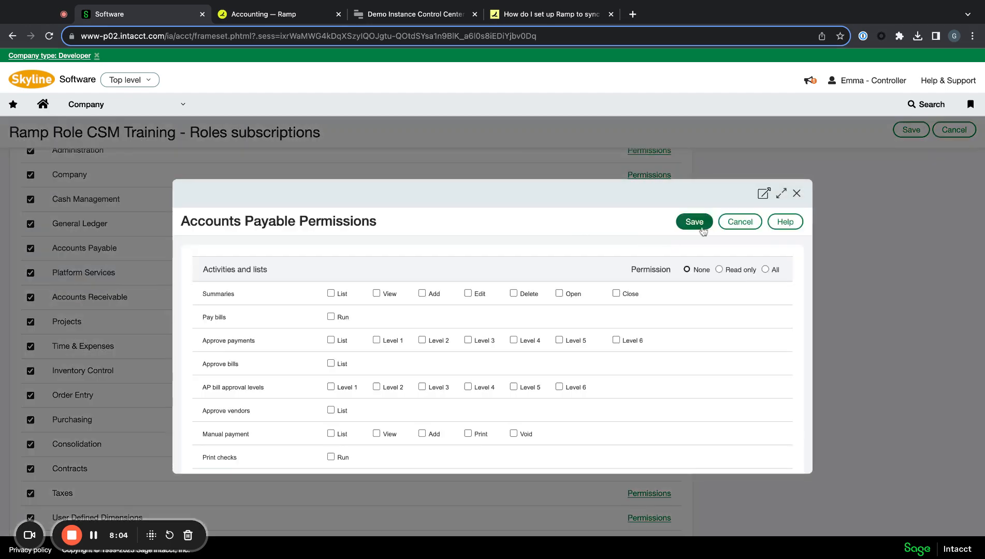
left_click(765, 270)
scroll(717, 317, "down", 20)
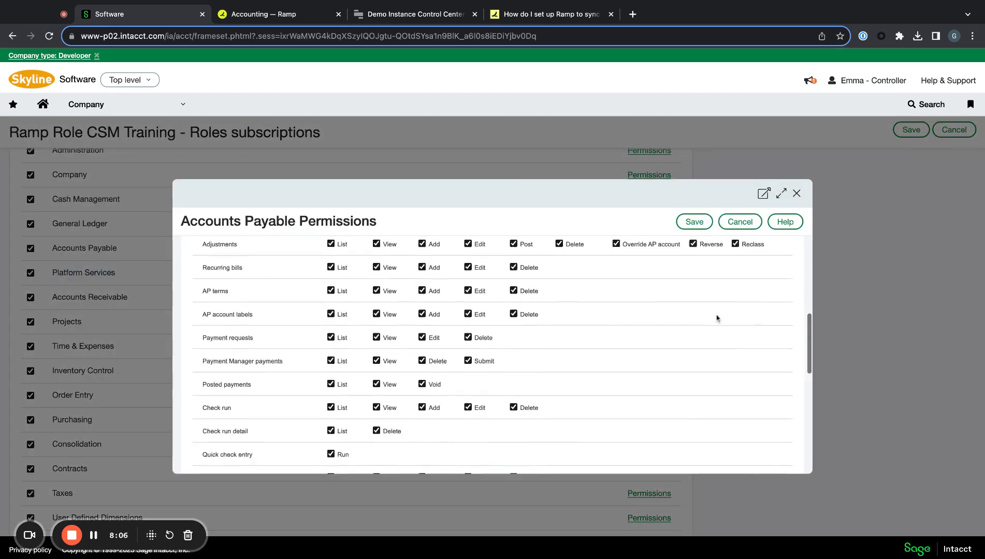
scroll(716, 318, "up", 4)
scroll(717, 318, "up", 6)
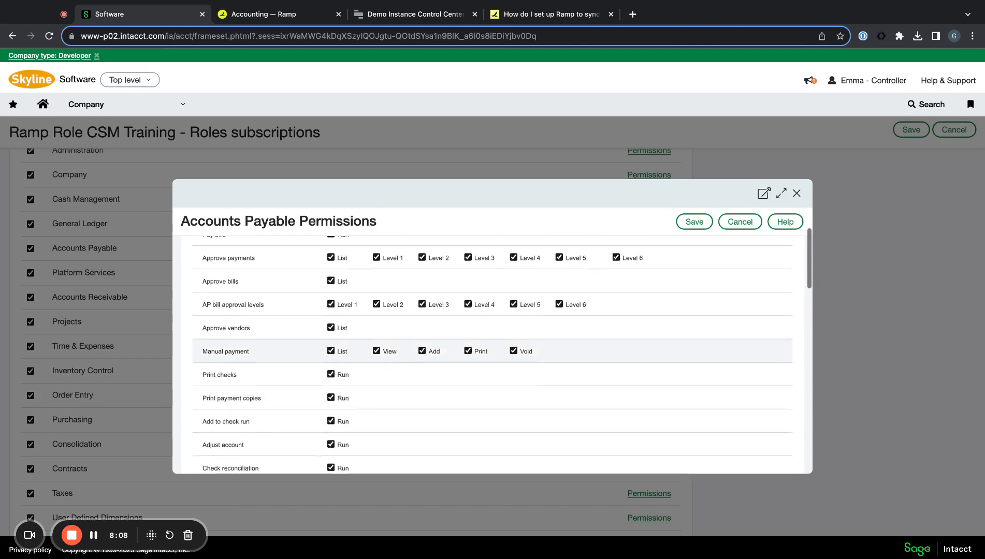
scroll(717, 318, "down", 6)
left_click(765, 407)
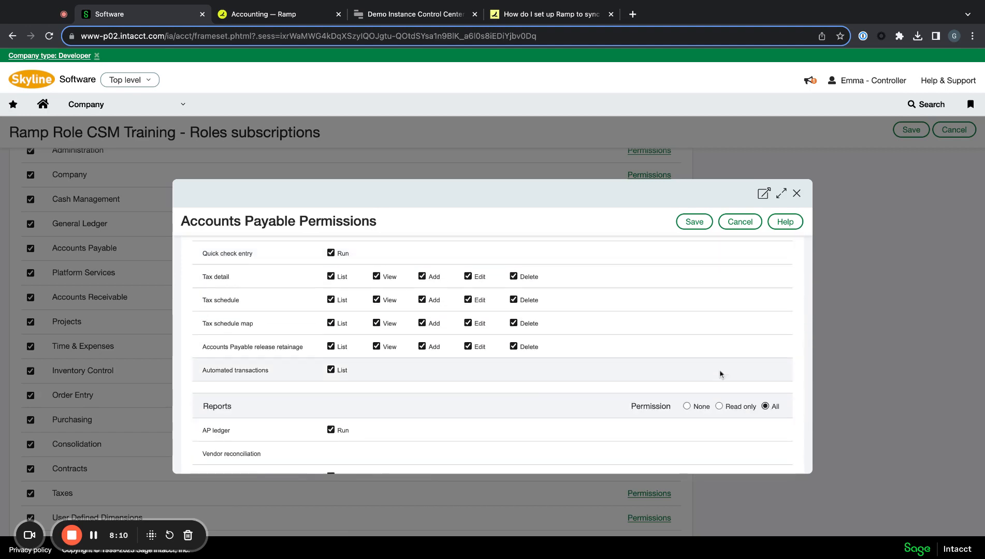
scroll(720, 373, "down", 5)
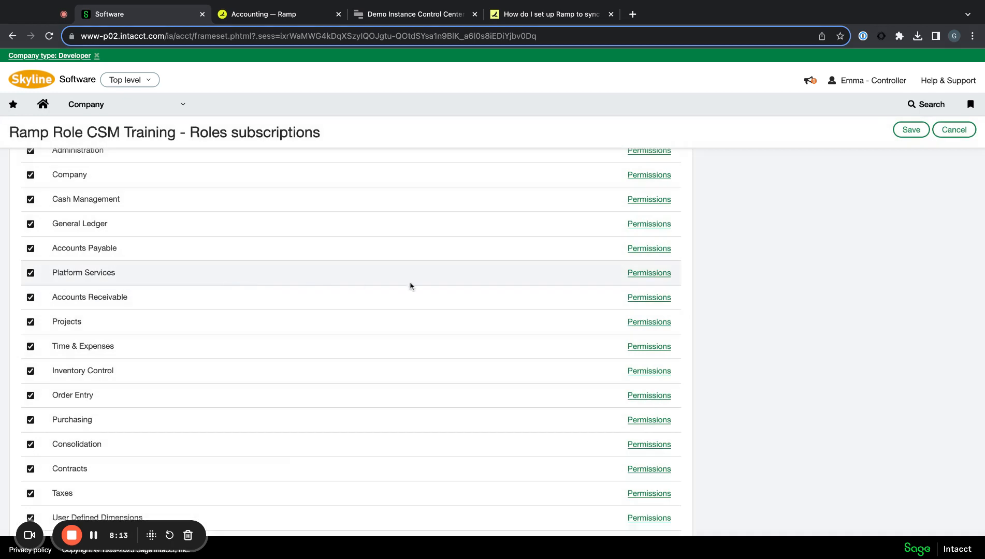
- Give Platform Services All permissions and save
left_click(645, 275)
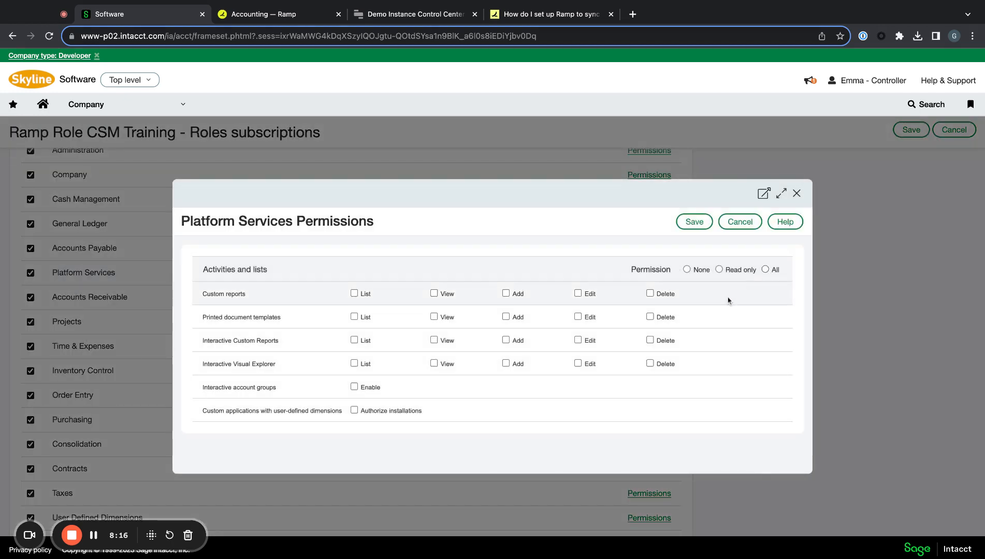
left_click(765, 269)
left_click(683, 224)
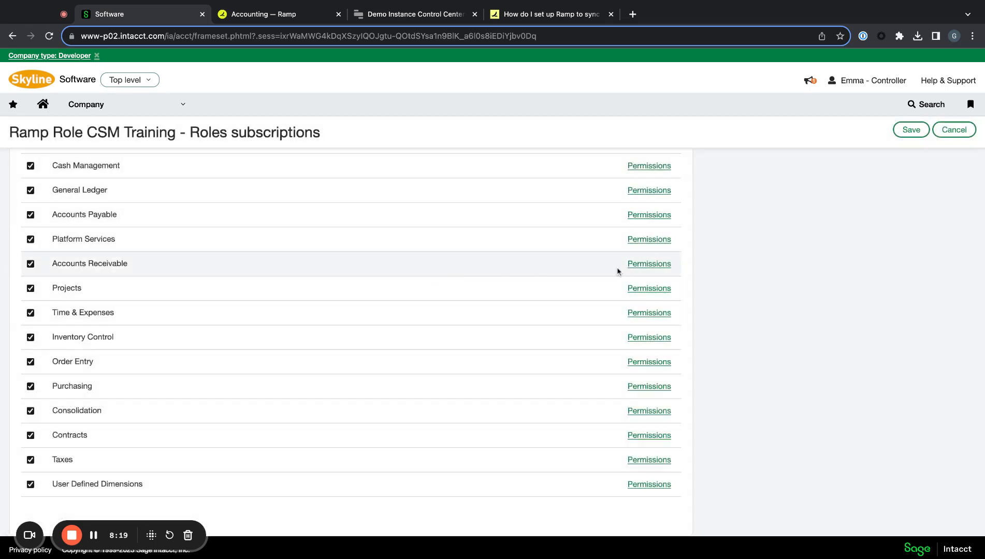
- Grant All Accounts Receivable report permissions
left_click(646, 265)
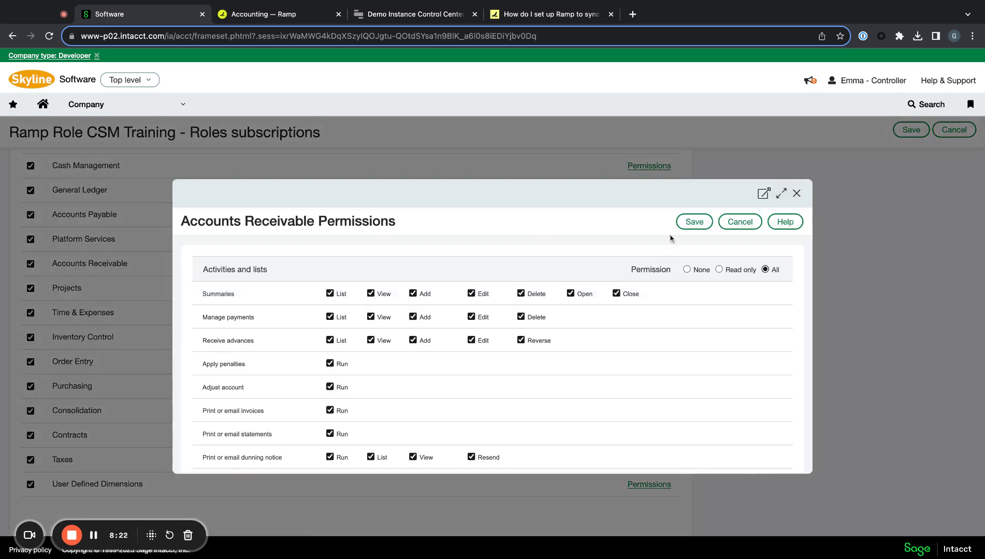
scroll(660, 344, "down", 15)
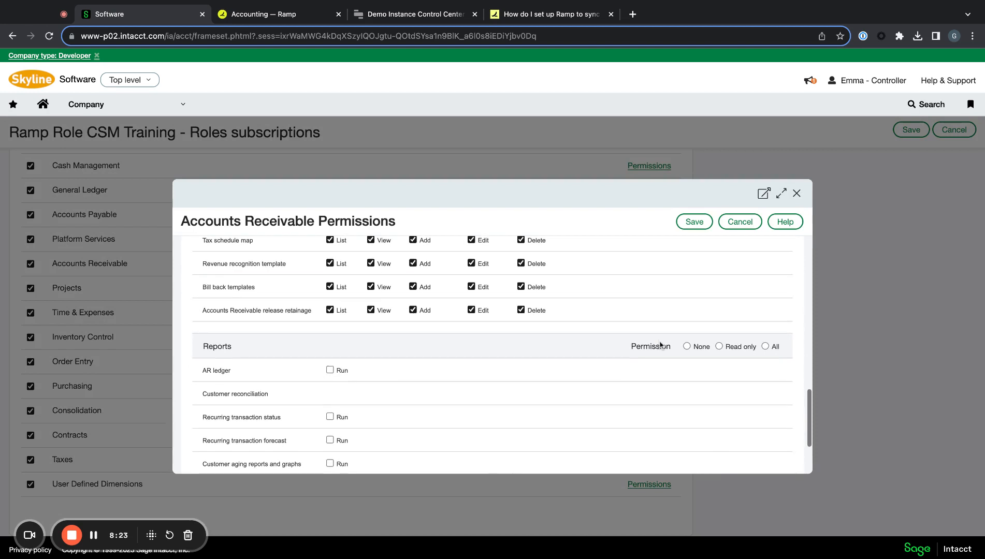
left_click(765, 346)
scroll(638, 387, "down", 3)
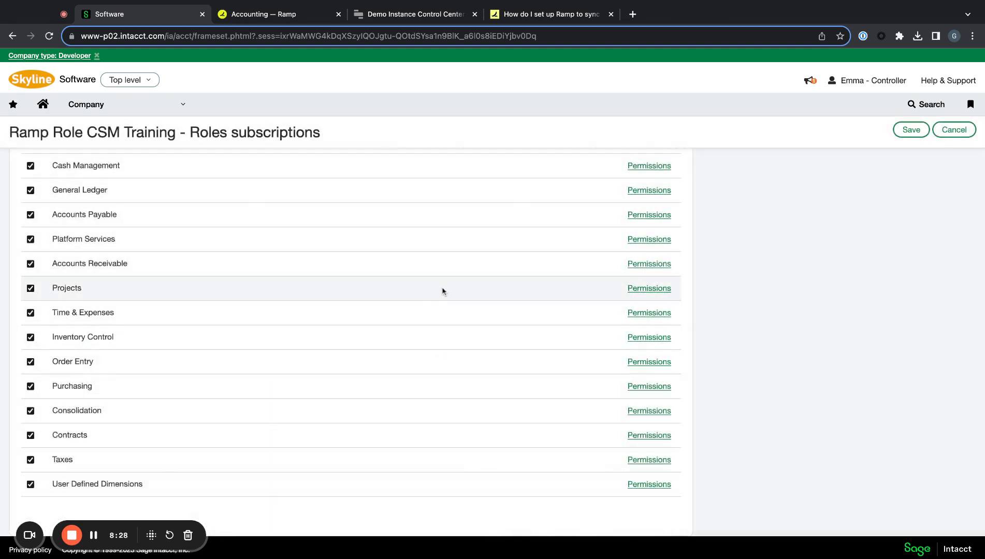
- Give Projects All activity permissions and save
left_click(648, 290)
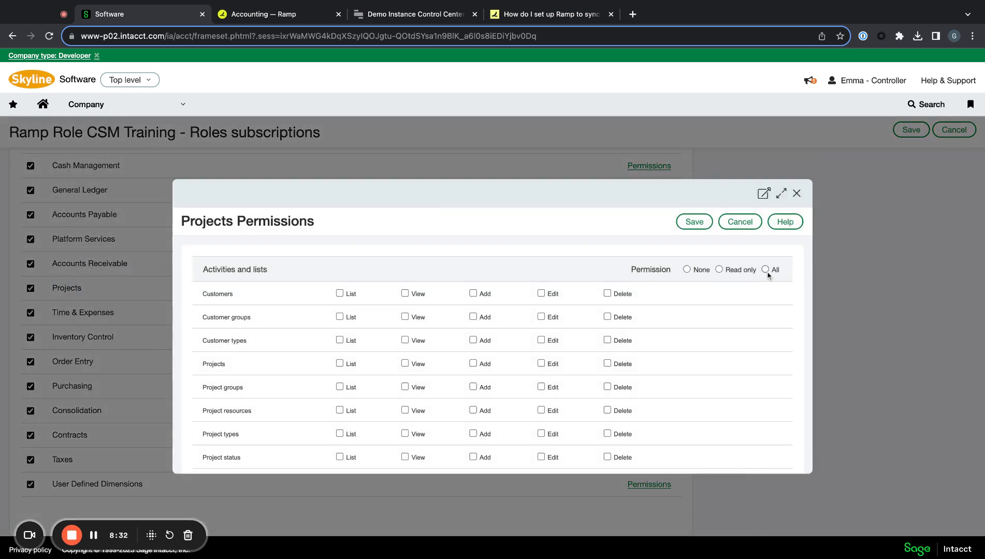
left_click(766, 270)
scroll(727, 297, "up", 2)
scroll(728, 297, "down", 5)
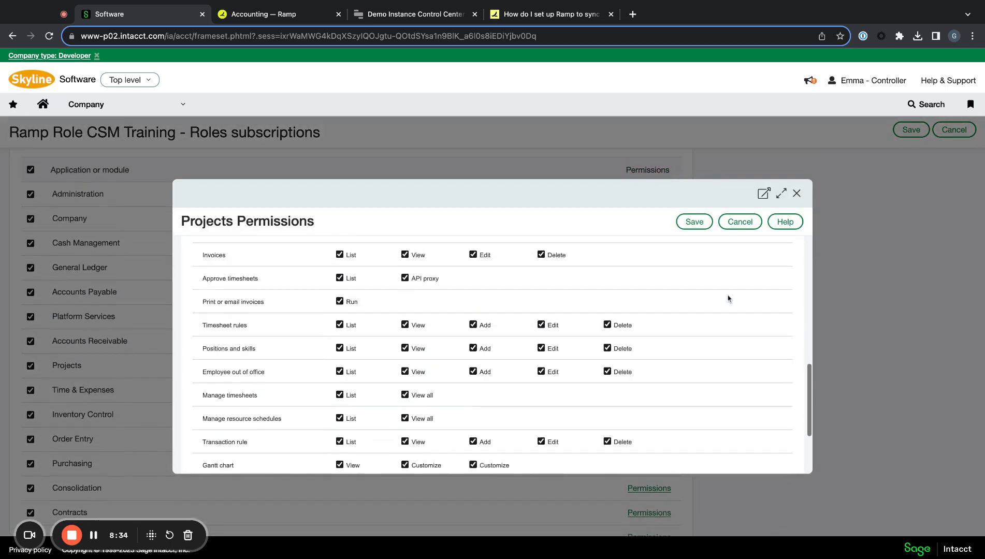
scroll(728, 297, "down", 3)
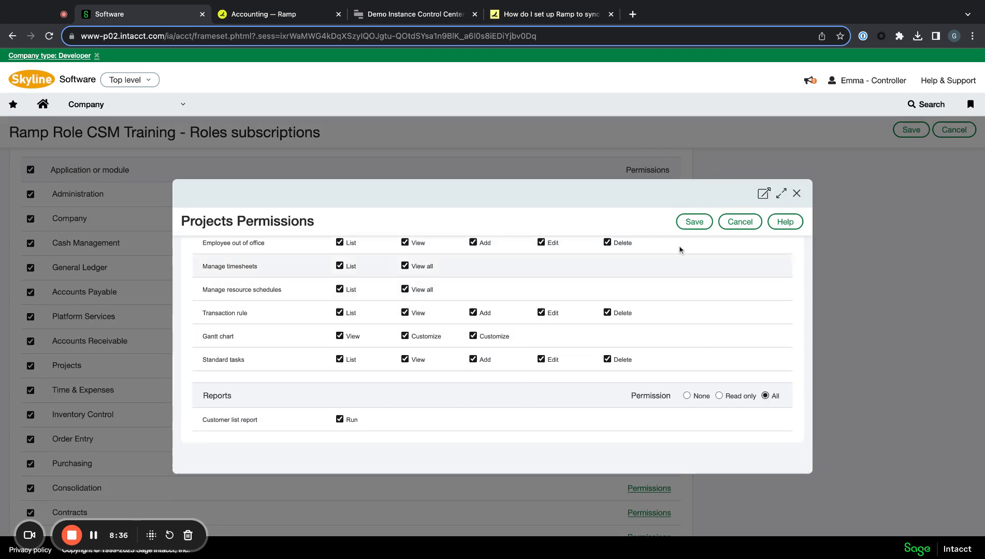
left_click(695, 221)
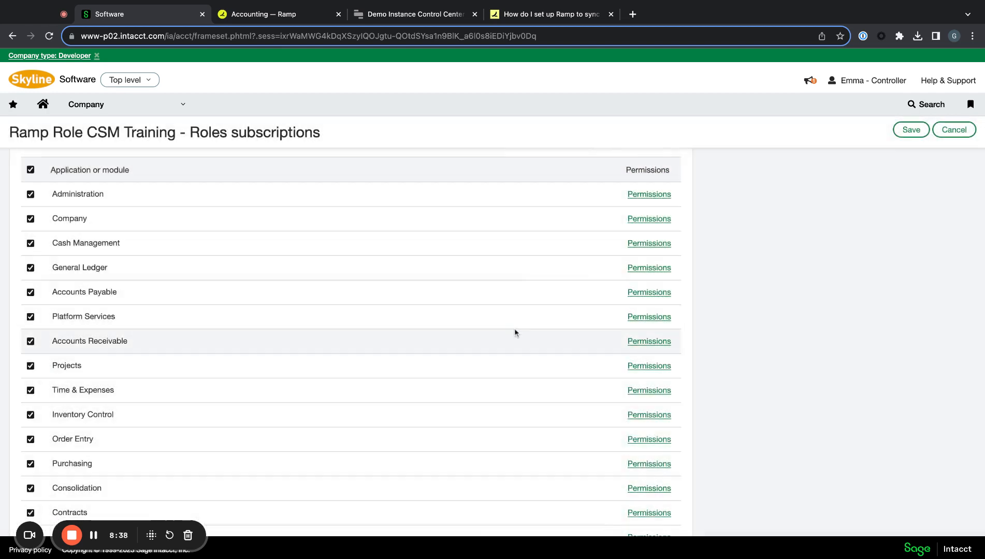
scroll(545, 362, "down", 1)
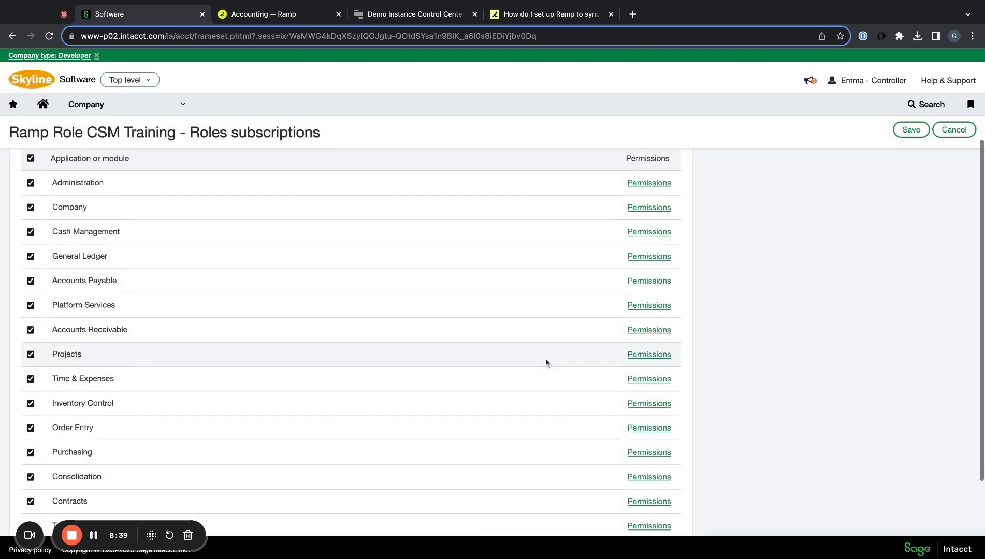
- Give Time & Expenses All for activities and reports, and save
left_click(638, 382)
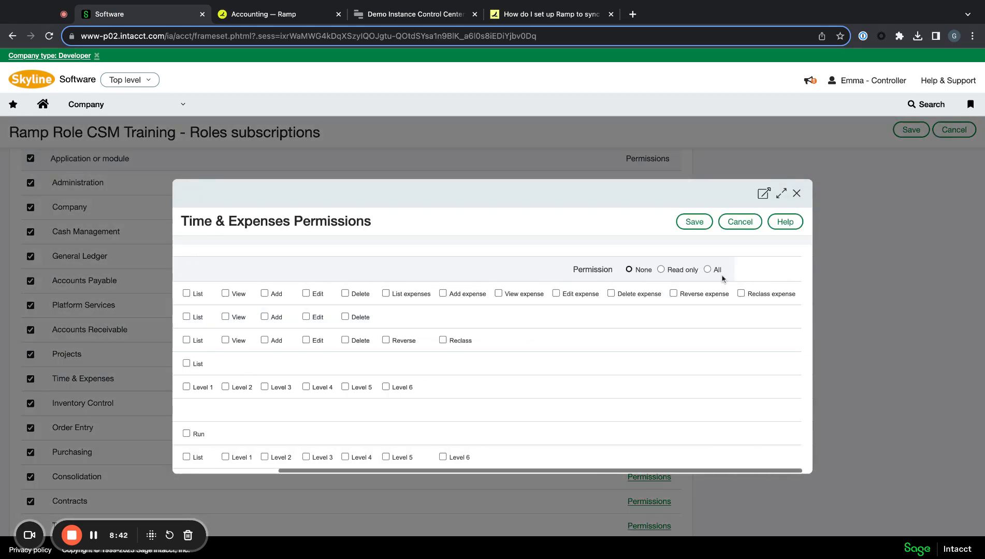
left_click(707, 270)
scroll(660, 289, "down", 10)
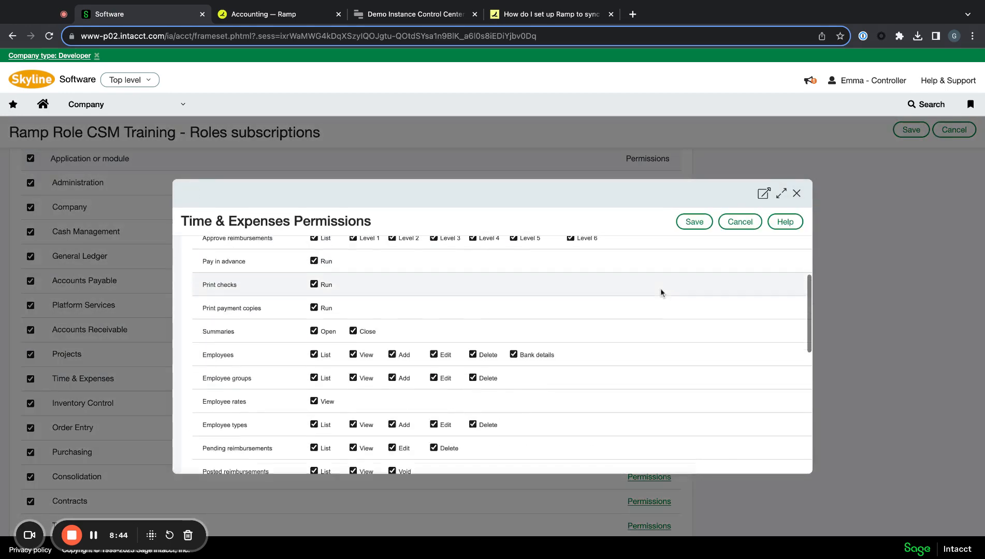
scroll(661, 292, "down", 5)
scroll(765, 335, "right", 3)
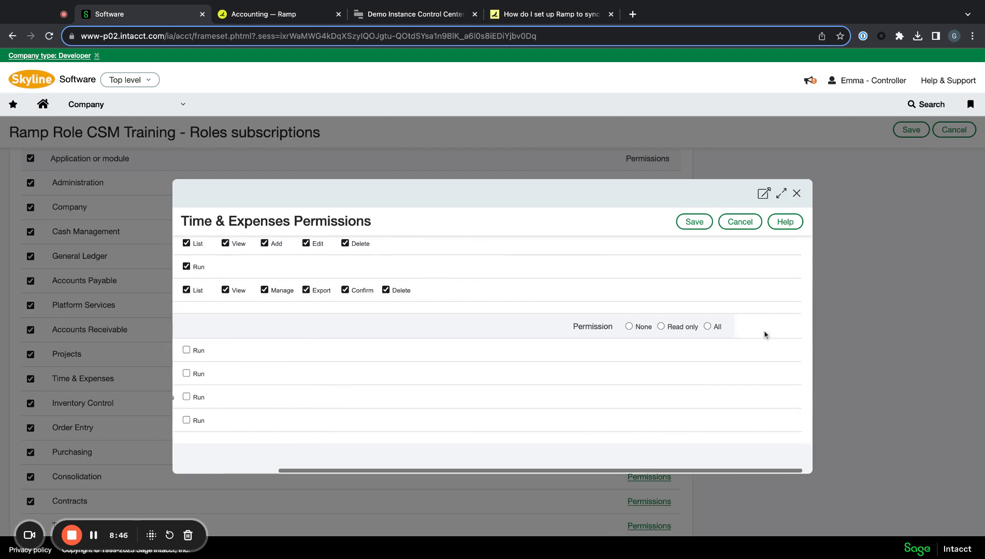
left_click(707, 327)
scroll(707, 327, "left", 3)
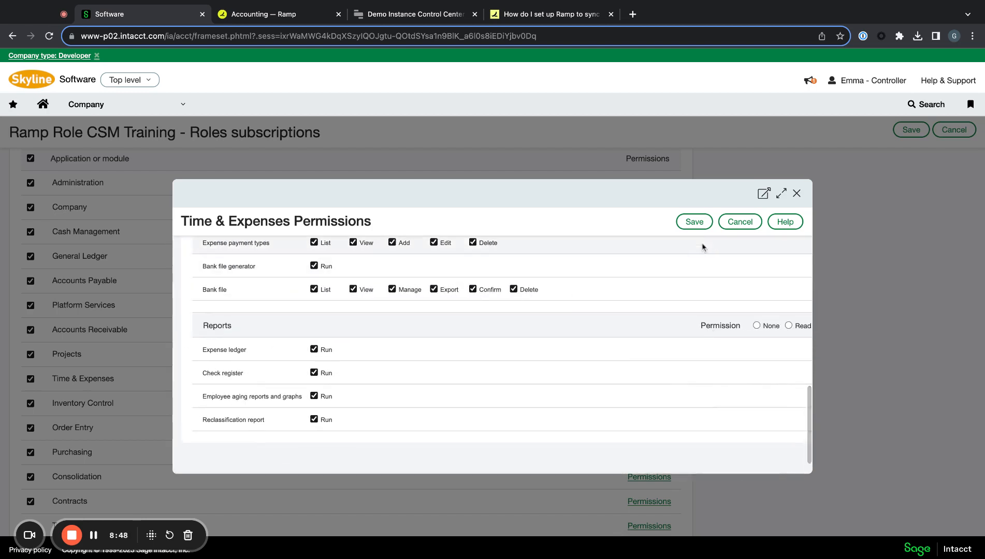
left_click(695, 222)
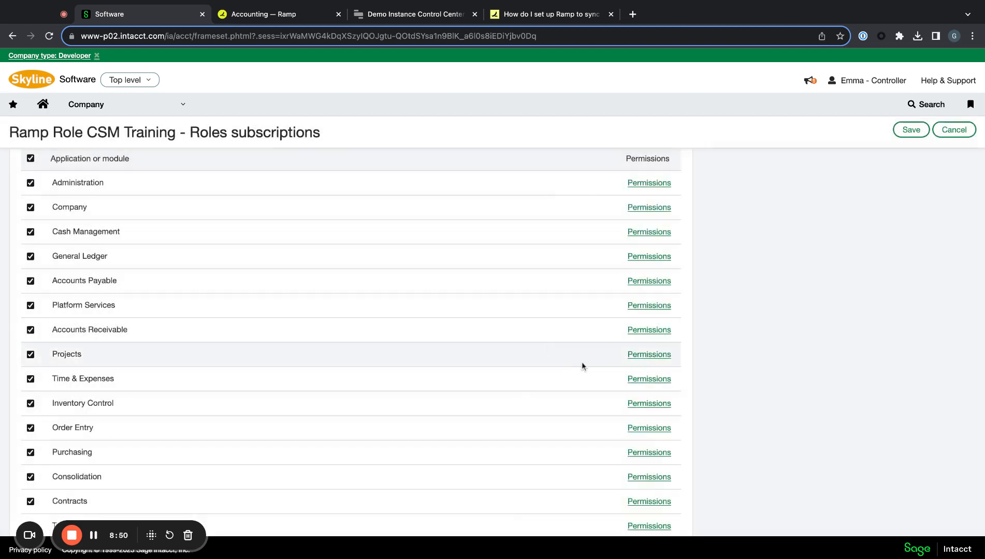
- Grant All Inventory Control report permissions
left_click(642, 403)
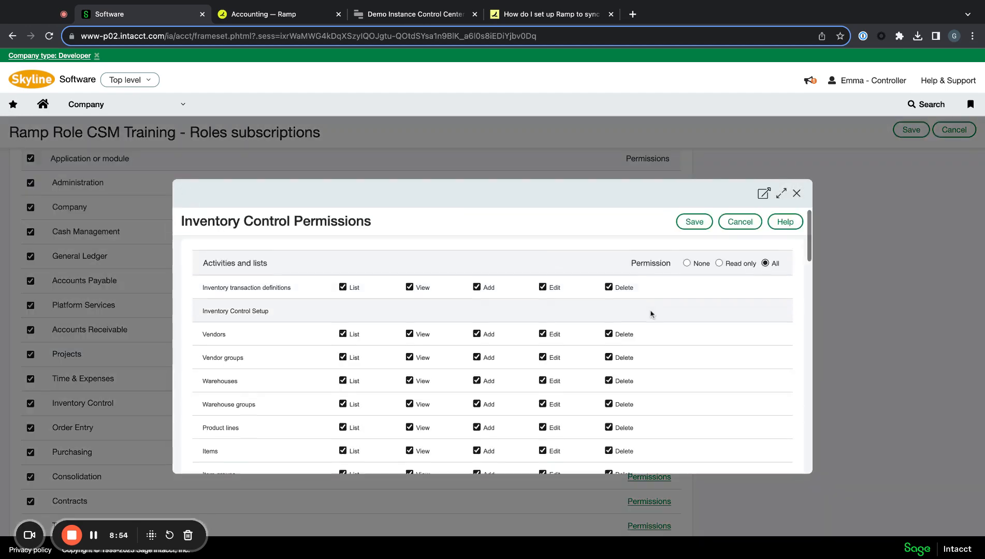
scroll(651, 312, "down", 12)
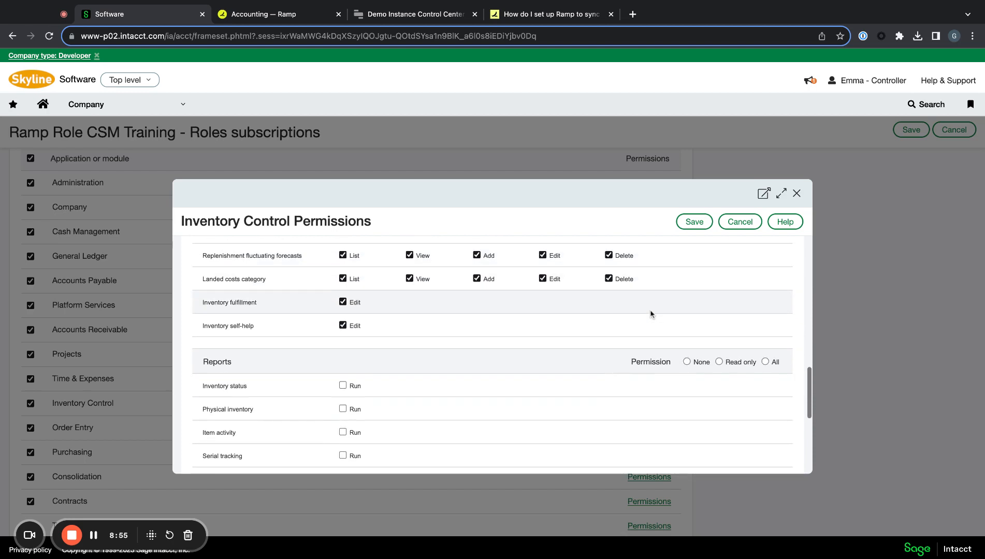
left_click(766, 363)
scroll(682, 356, "down", 6)
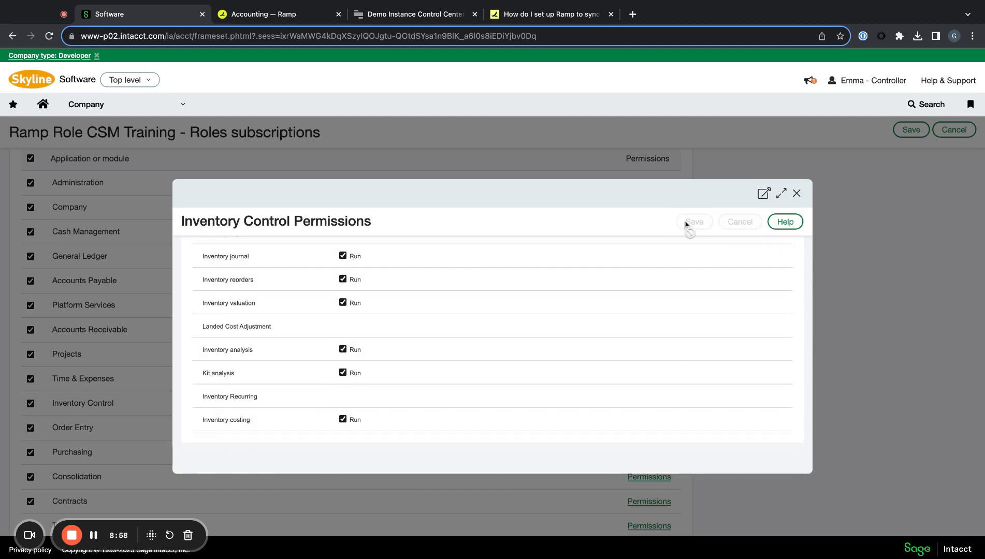
scroll(430, 392, "down", 3)
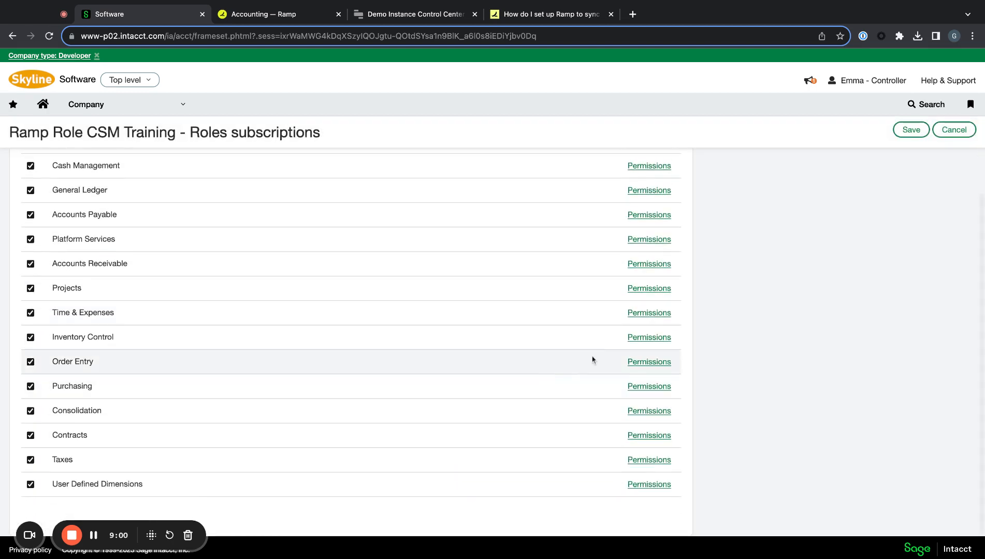
- Give Order Entry All for activities and reports, and save
left_click(639, 362)
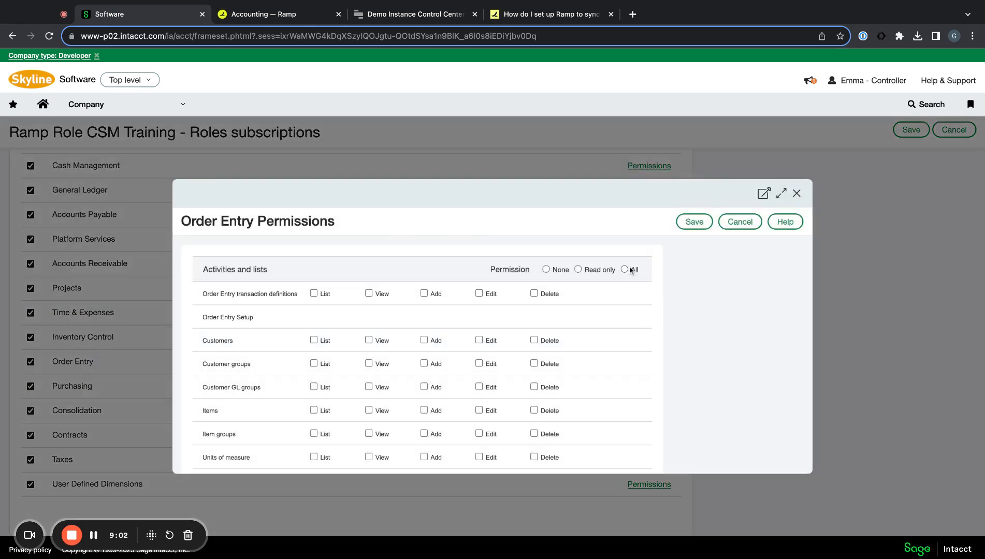
left_click(630, 270)
scroll(622, 334, "down", 10)
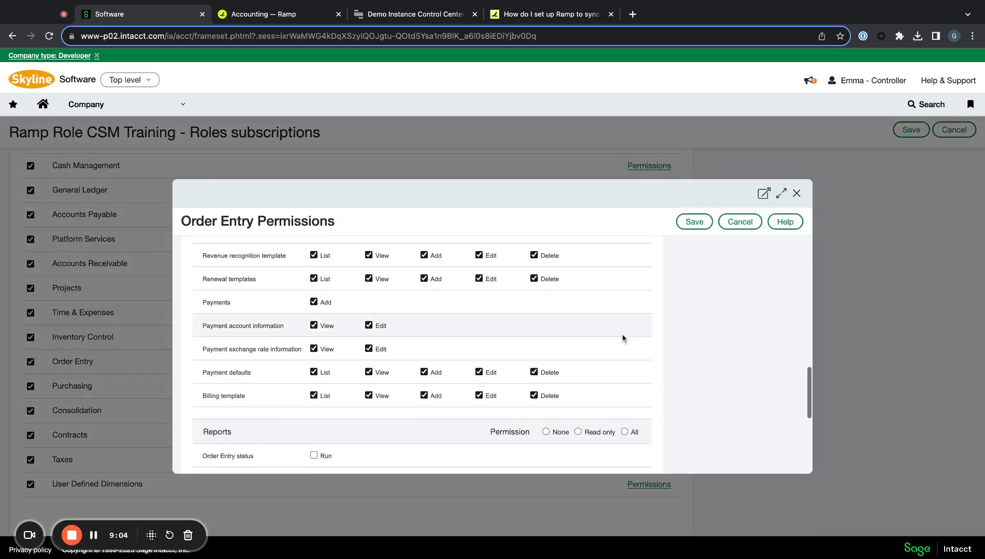
scroll(622, 337, "down", 3)
left_click(624, 326)
scroll(625, 330, "down", 5)
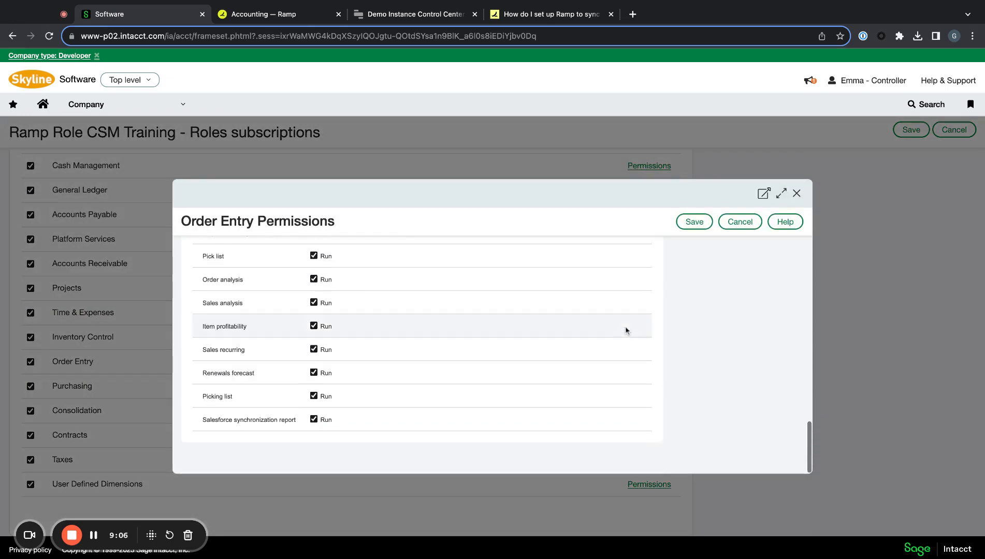
left_click(695, 222)
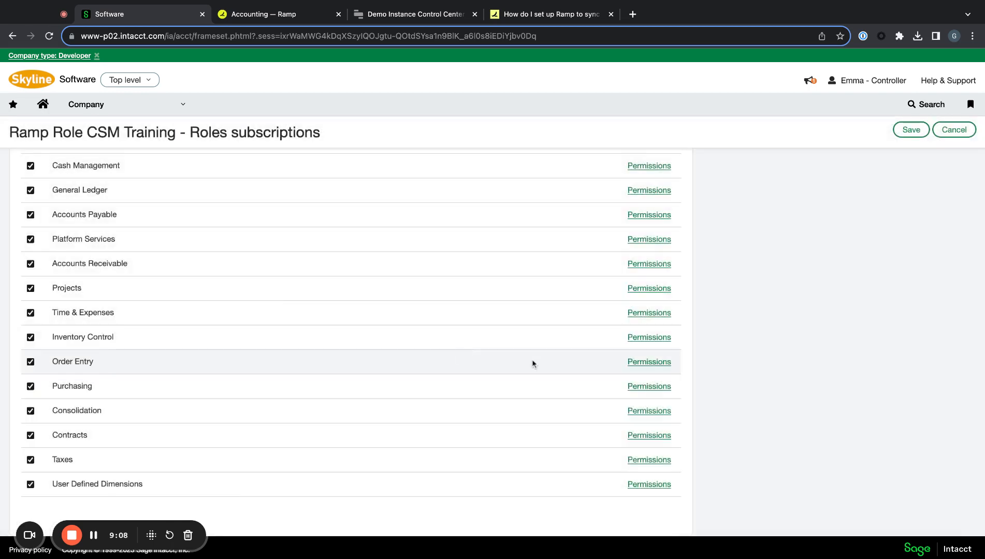
- Give Purchasing All for activities and reports, and save
left_click(646, 387)
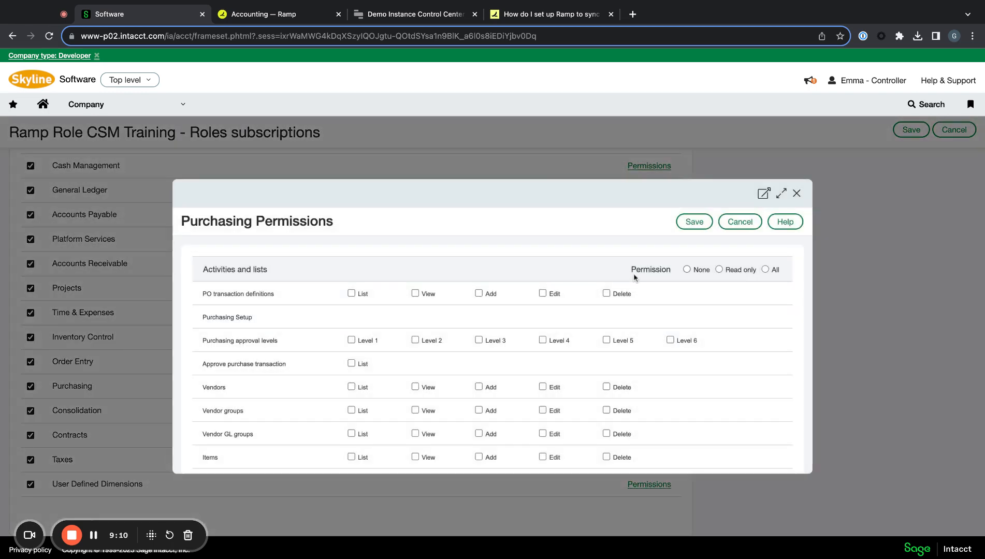
left_click(765, 270)
scroll(737, 326, "down", 5)
scroll(738, 326, "down", 10)
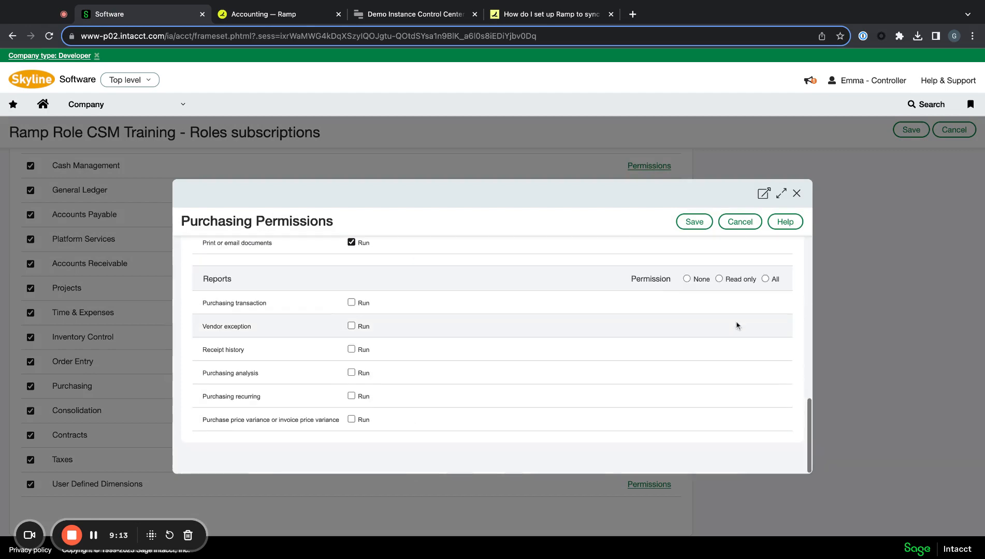
left_click(766, 279)
left_click(694, 222)
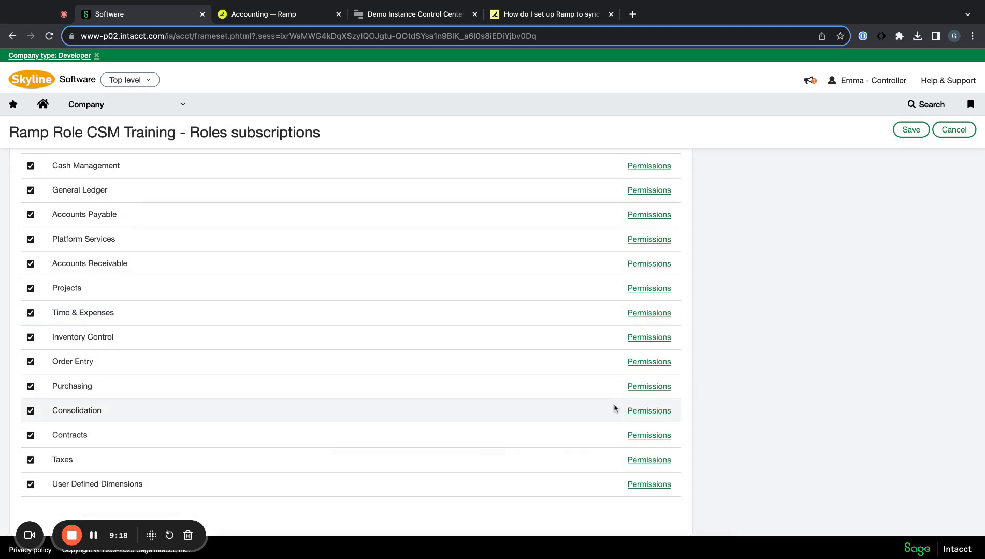
- Grant All Contracts permissions and save
left_click(644, 412)
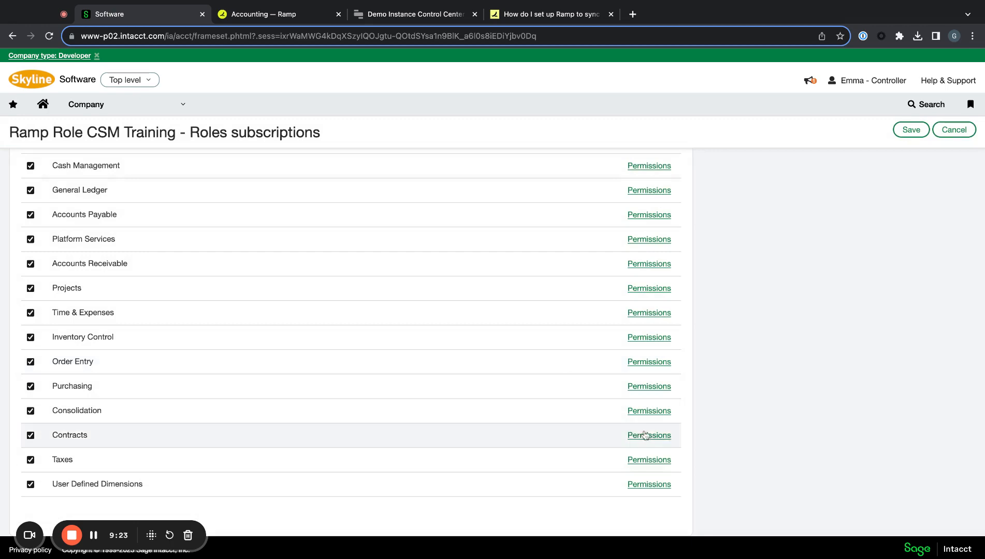
left_click(648, 437)
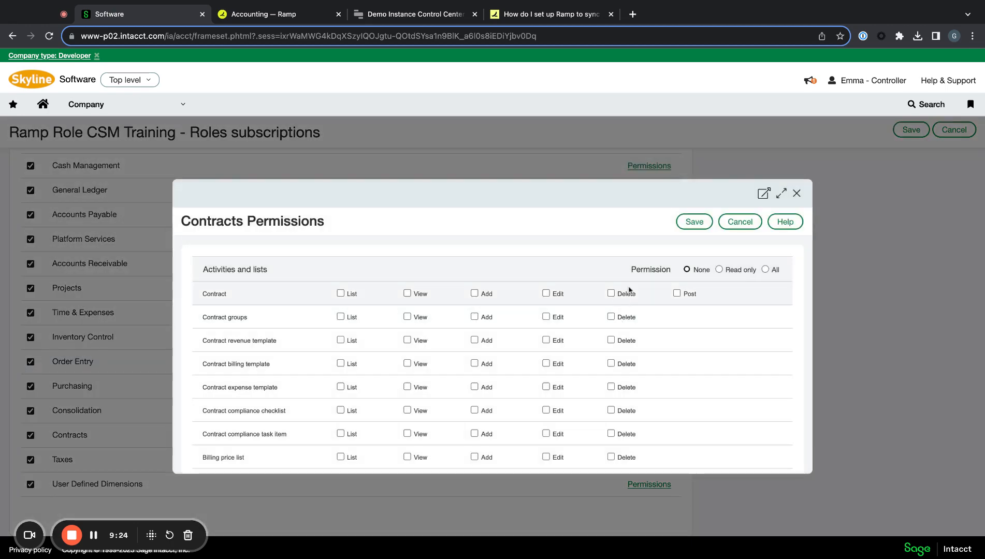
left_click(765, 270)
scroll(735, 292, "down", 5)
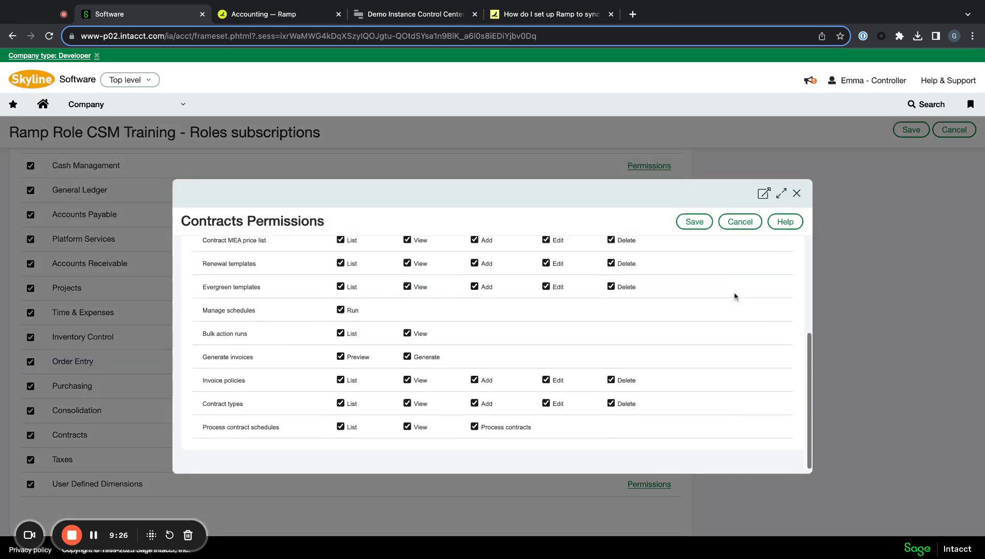
left_click(694, 222)
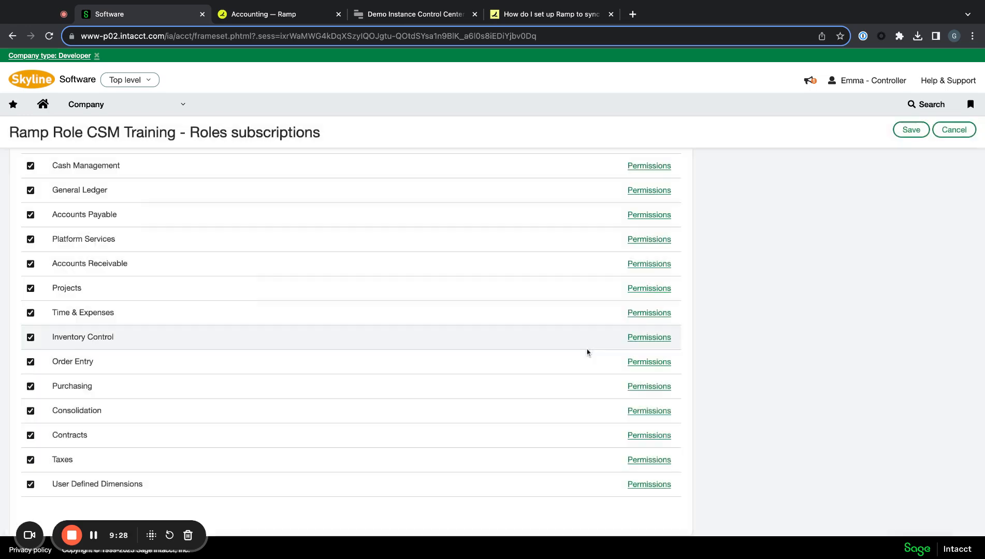
- Save full Taxes permissions and bring up User Defined Dimensions permissions
left_click(657, 461)
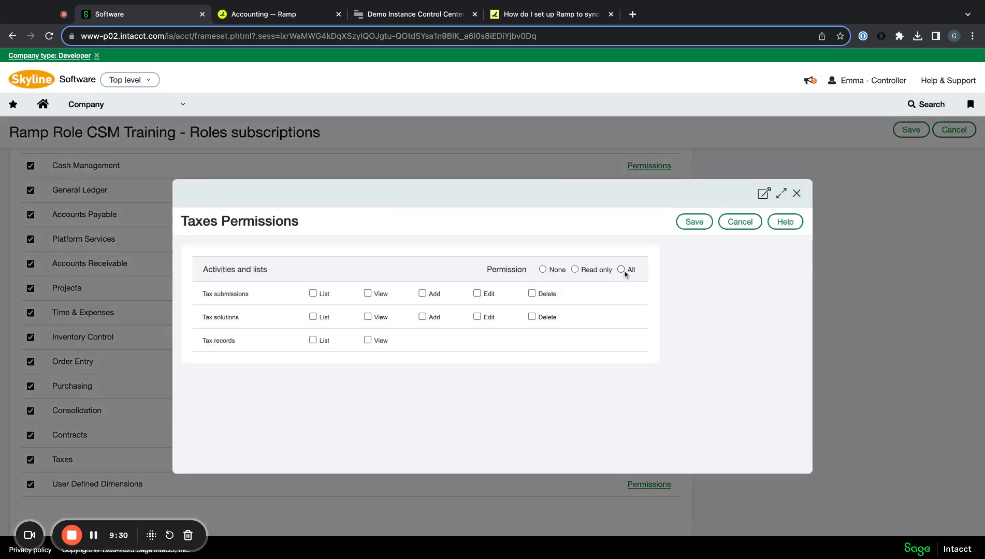
left_click(681, 220)
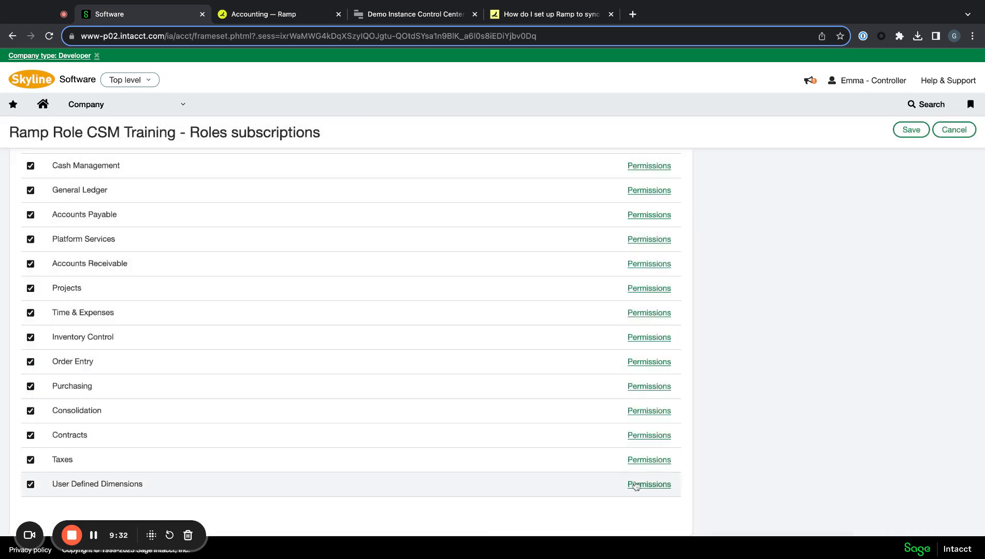
left_click(635, 485)
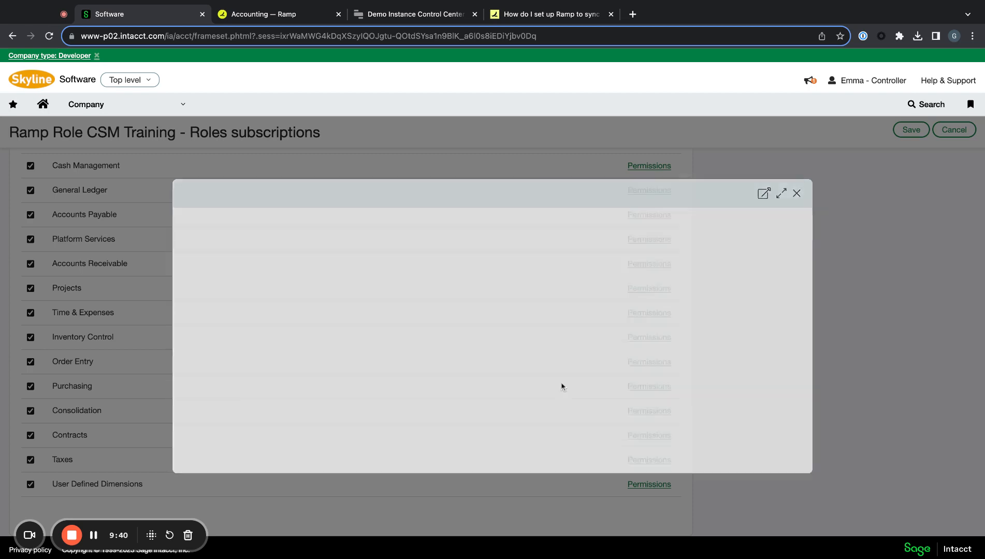
scroll(452, 387, "up", 3)
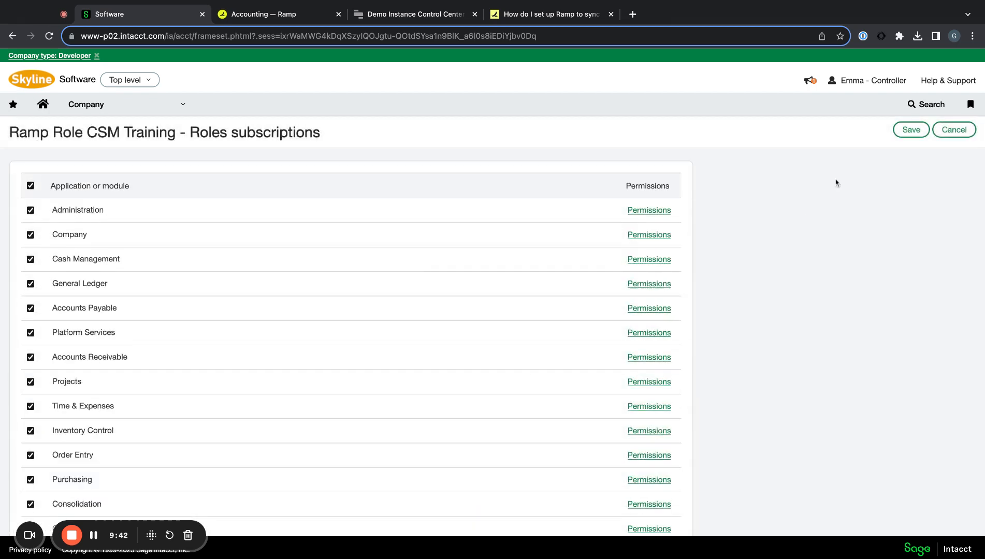
- Save the role's module subscriptions and edit the CSM training web services user
left_click(910, 131)
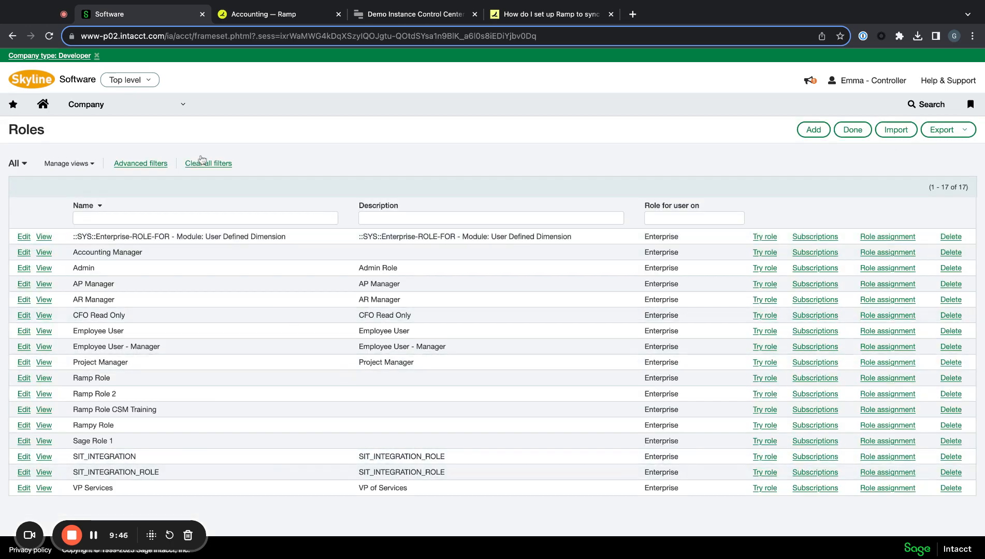
left_click(73, 104)
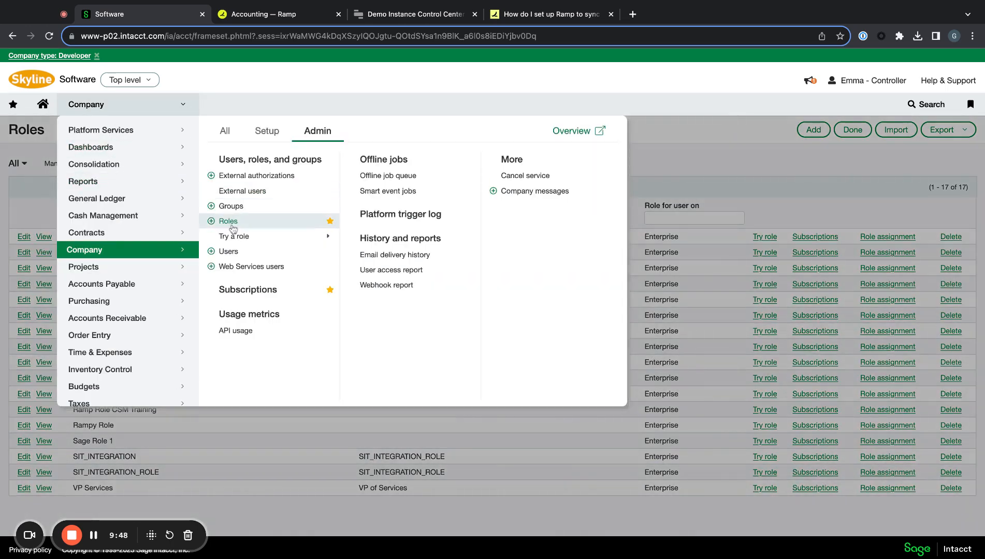
left_click(251, 266)
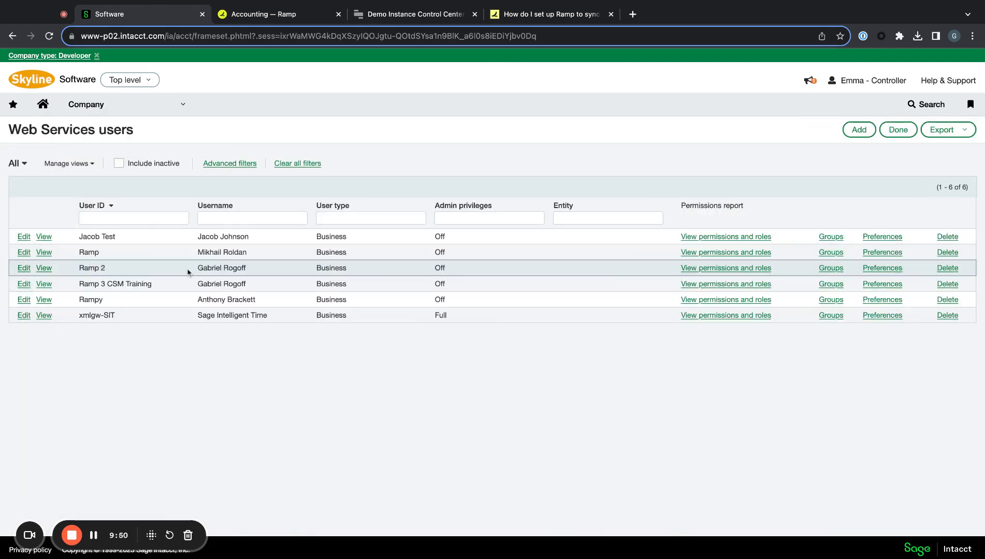
left_click(101, 110)
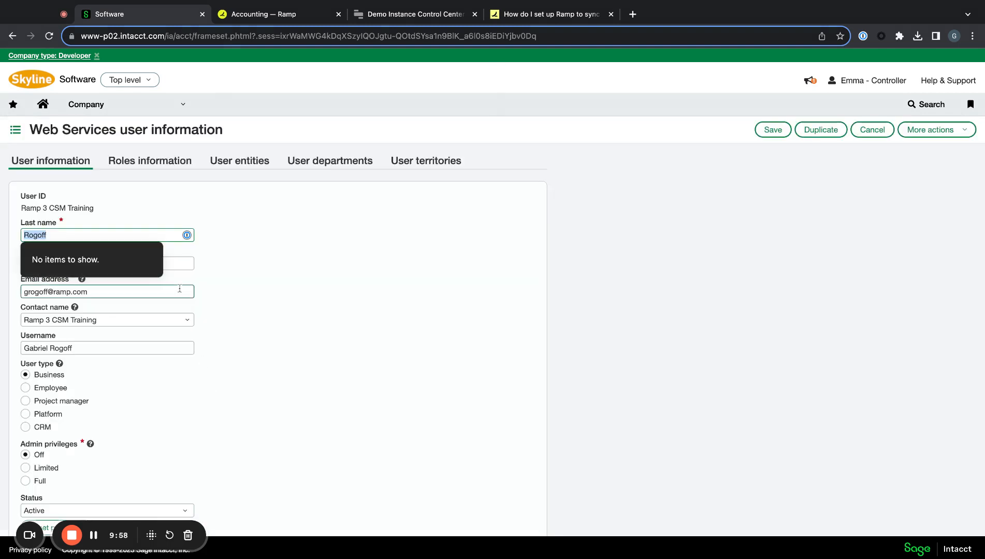
- Assign Ramp Role CSM Training in the user's first role row
left_click(171, 164)
left_click(175, 214)
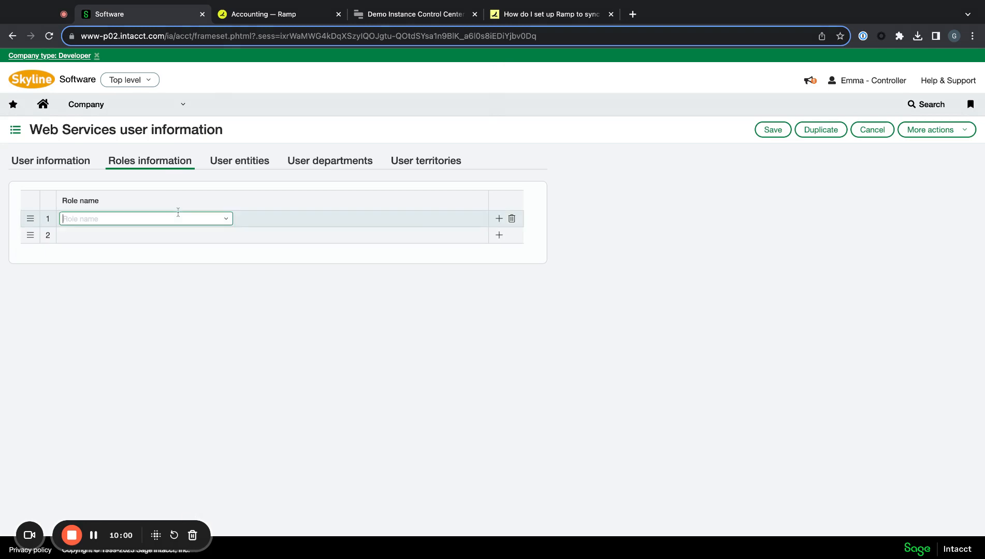
left_click(226, 218)
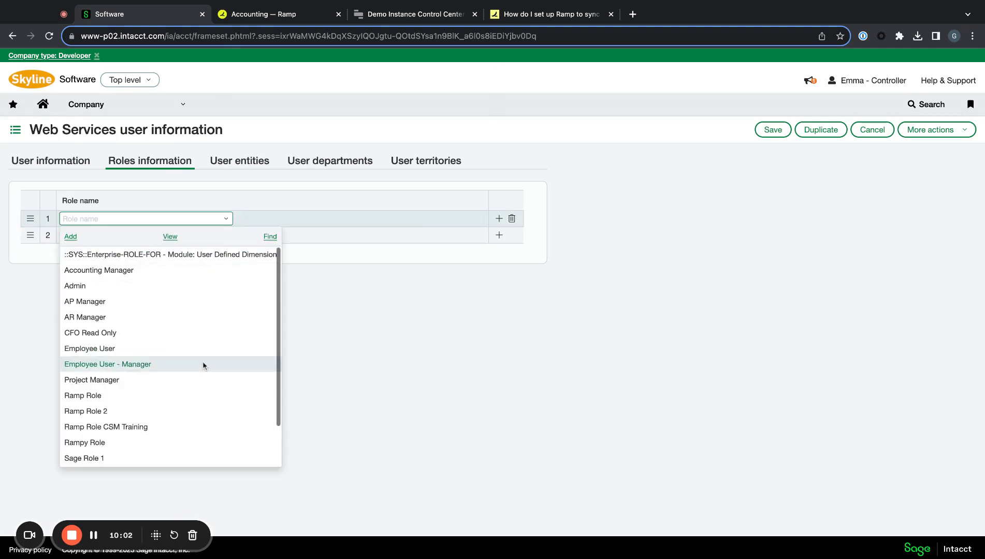
scroll(202, 361, "down", 1)
left_click(203, 397)
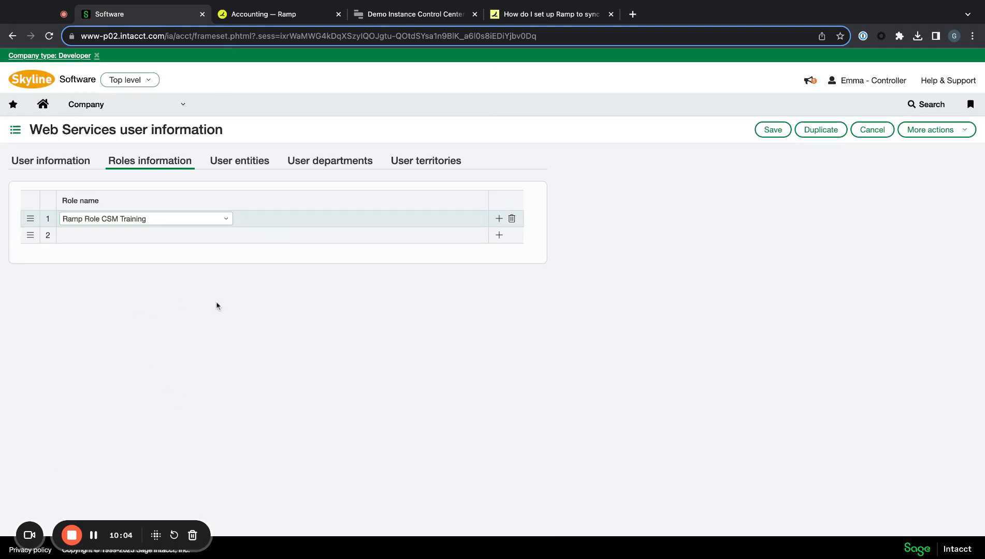
- Save the user, verifying identity with the account password from 1Password
left_click(774, 130)
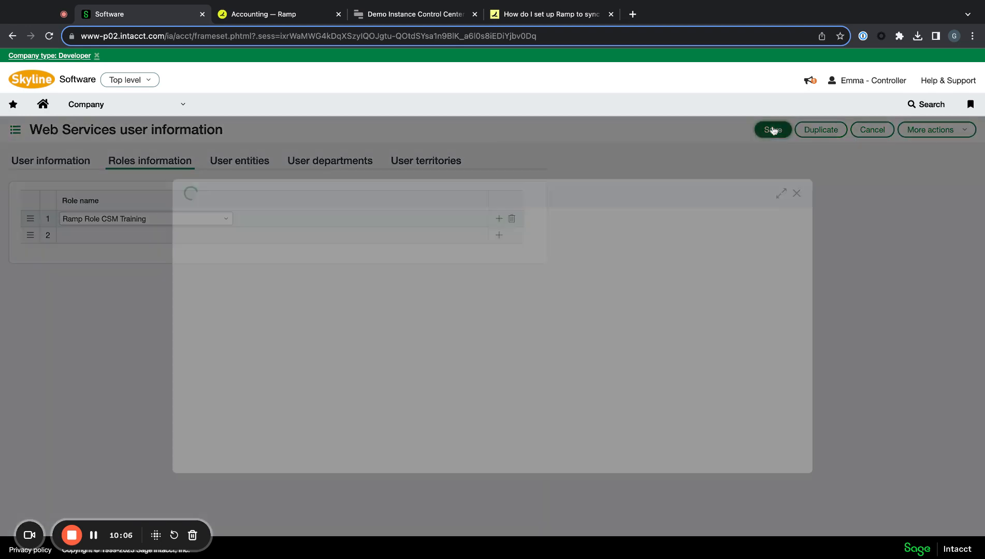
left_click(280, 255)
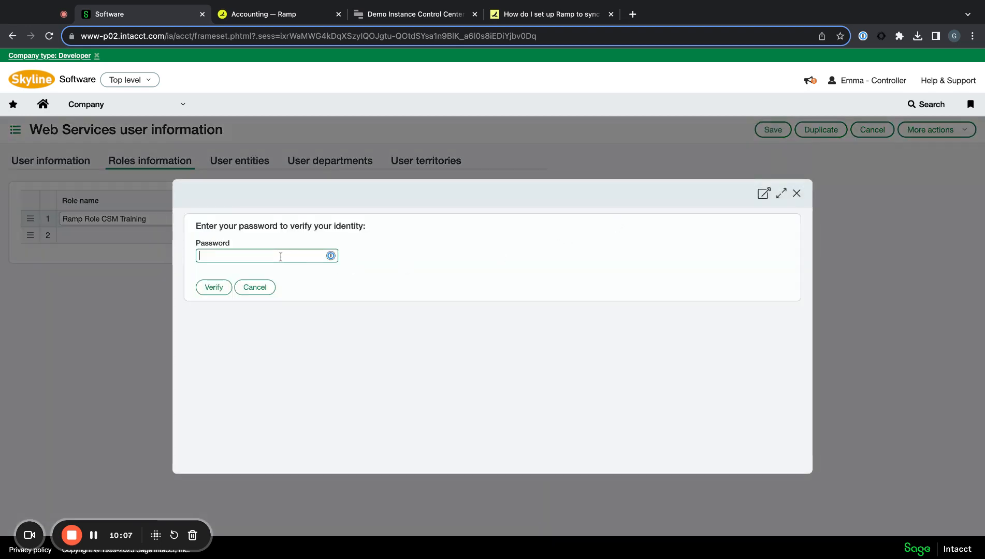
left_click(330, 255)
scroll(307, 319, "down", 3)
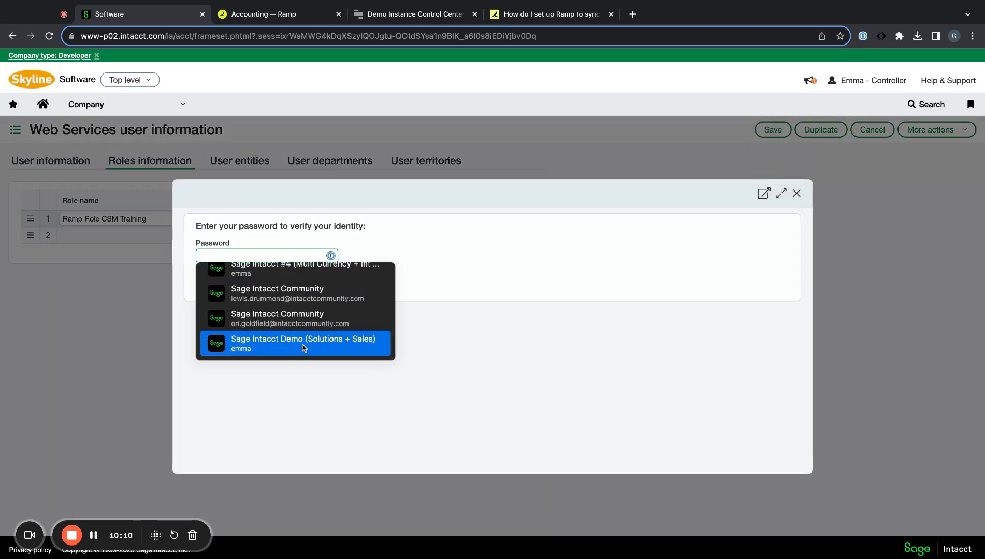
left_click(304, 347)
left_click(205, 288)
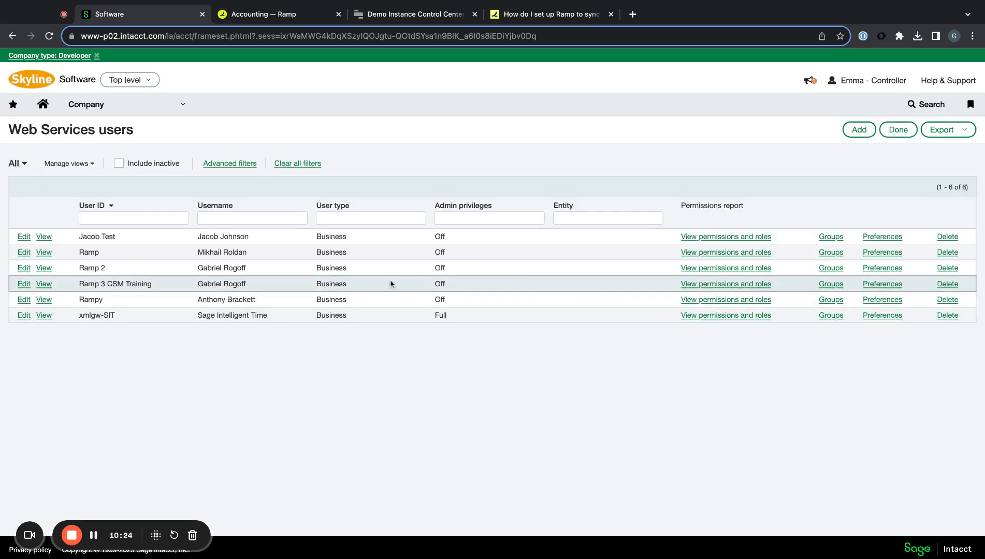
- View Ramp 3 CSM Training's permissions report and confirm its Roles tab lists Ramp Role CSM Training
left_click(707, 285)
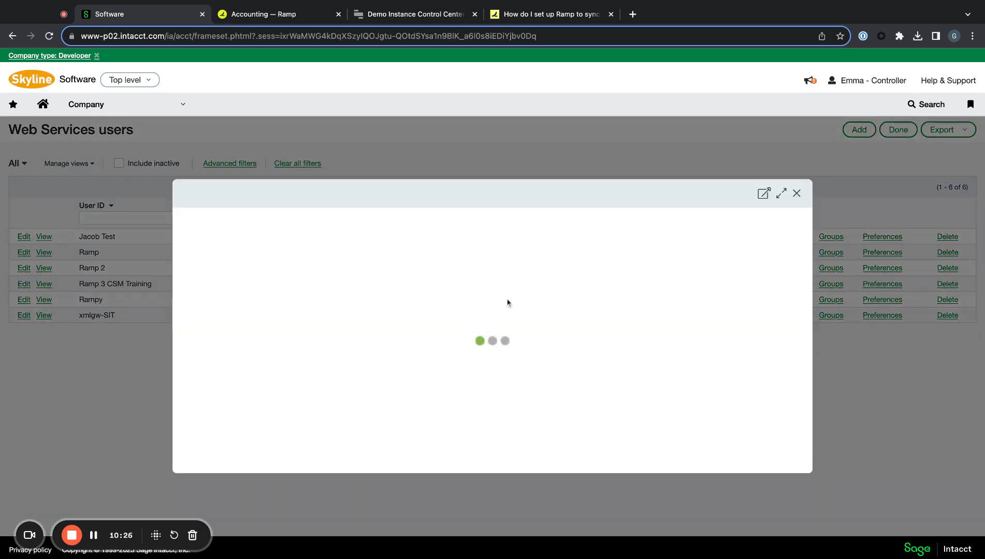
scroll(434, 335, "down", 3)
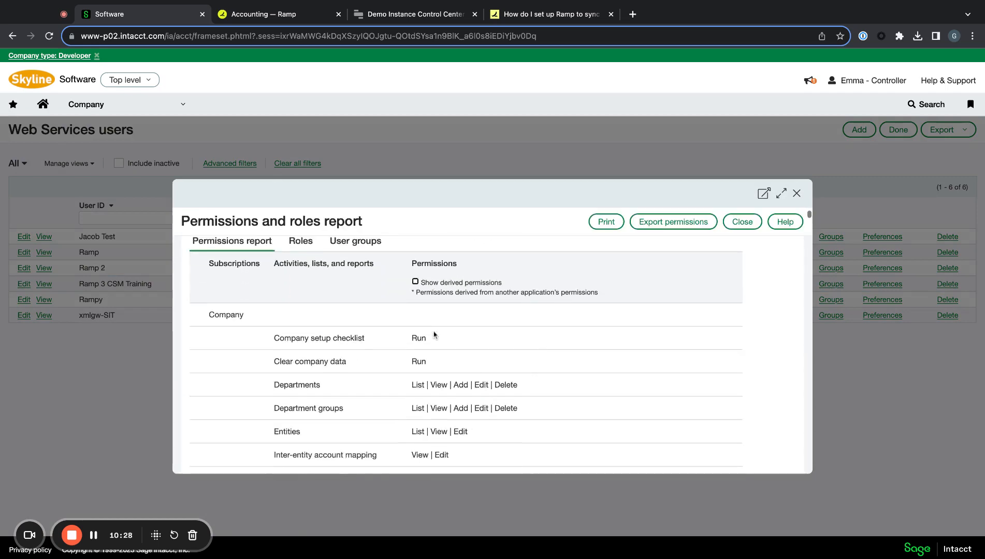
scroll(303, 309, "up", 1)
scroll(303, 309, "down", 15)
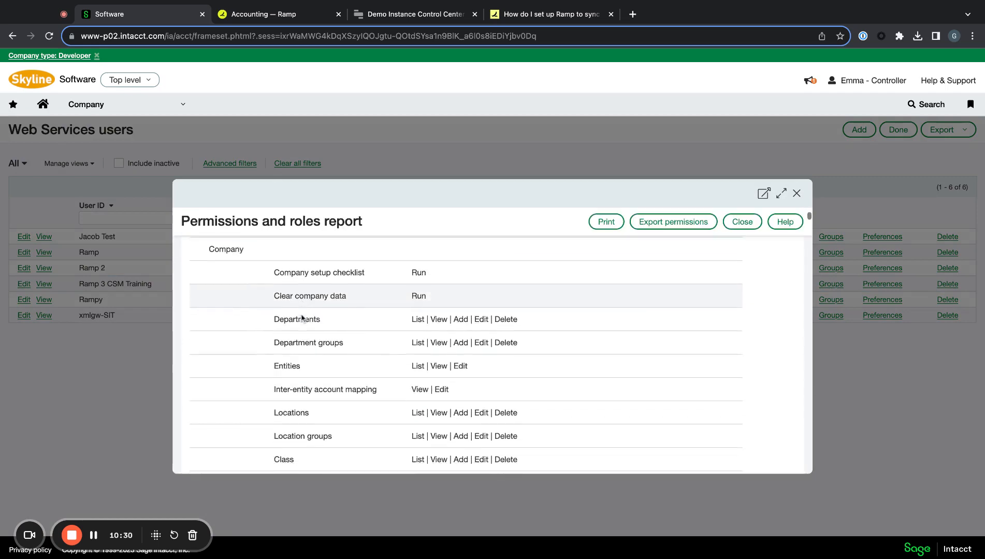
scroll(303, 318, "up", 15)
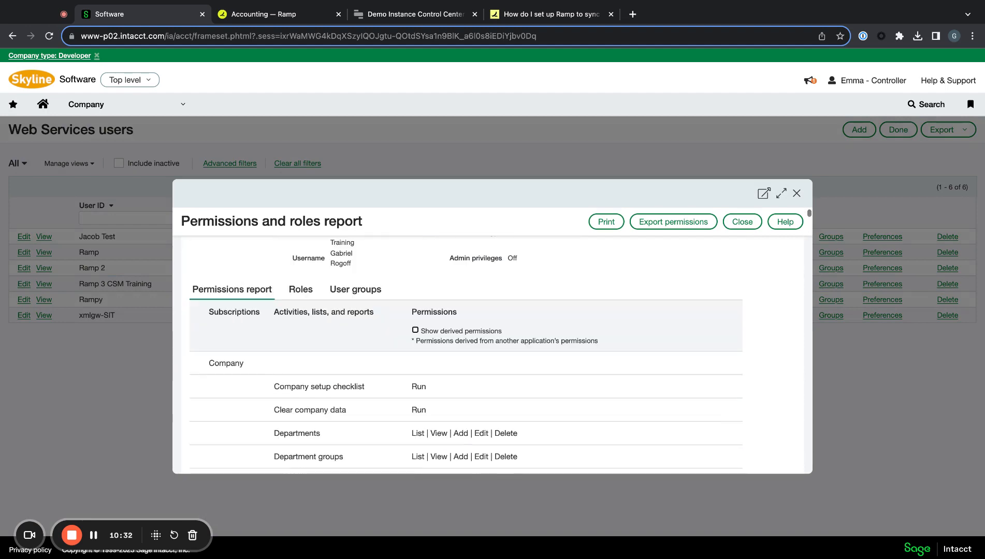
left_click(302, 293)
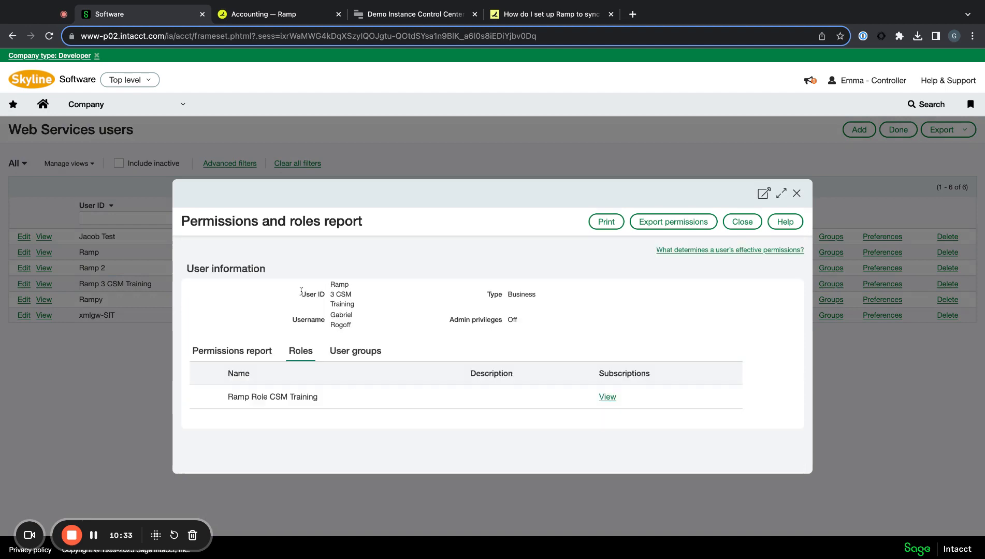
left_click_drag(385, 397, 269, 398)
left_click(385, 398)
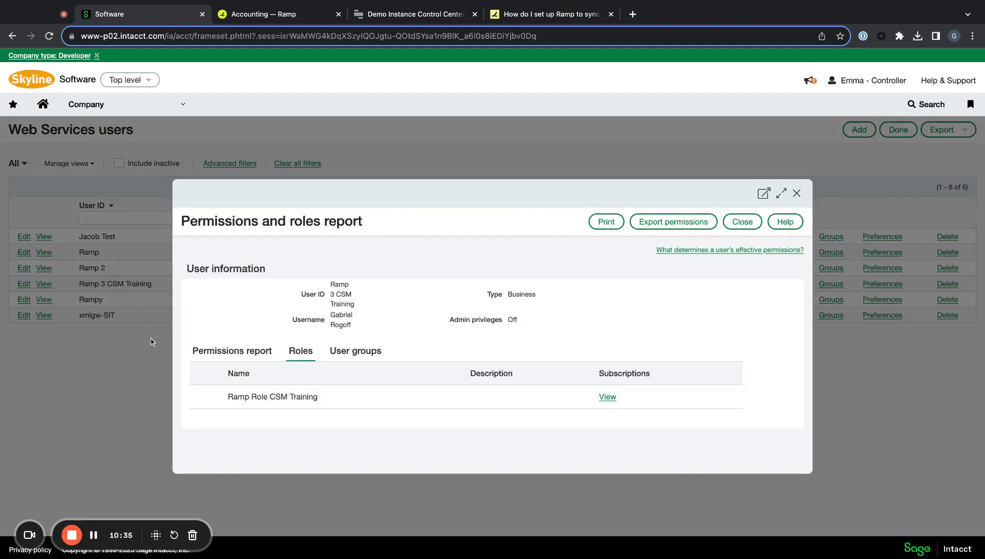
- Read the Ramp sync setup help article through Step 3: Authorize Ramp as a Sender
left_click(546, 15)
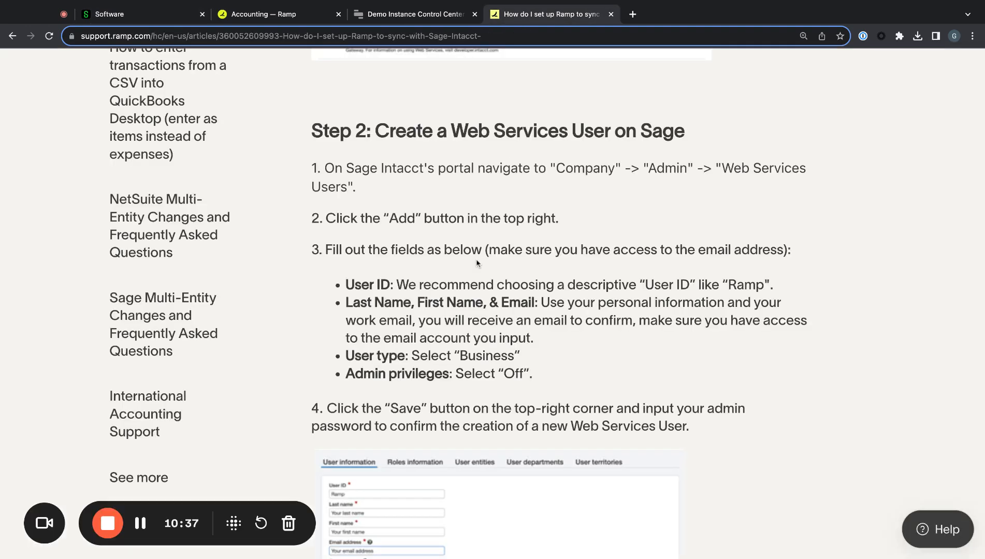
scroll(477, 264, "down", 5)
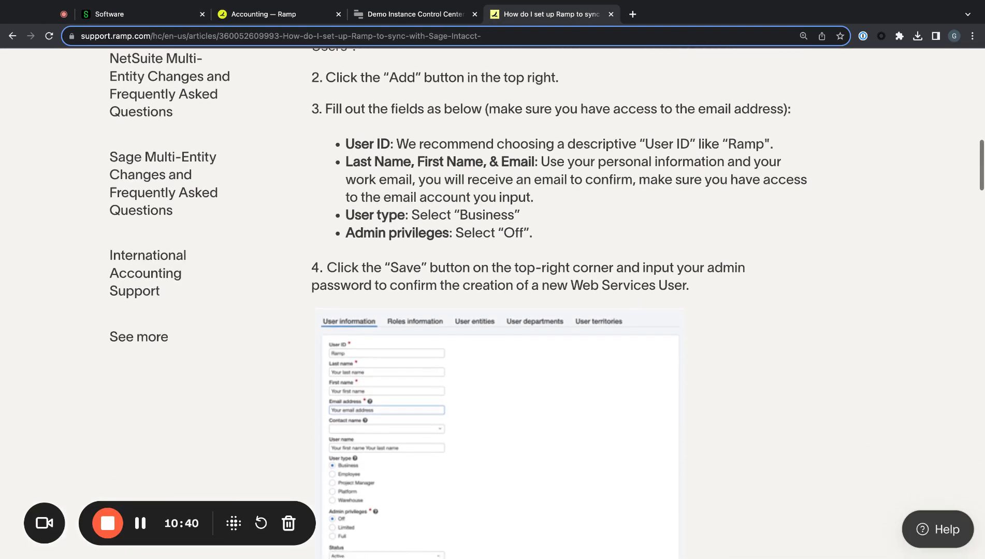
scroll(478, 264, "down", 12)
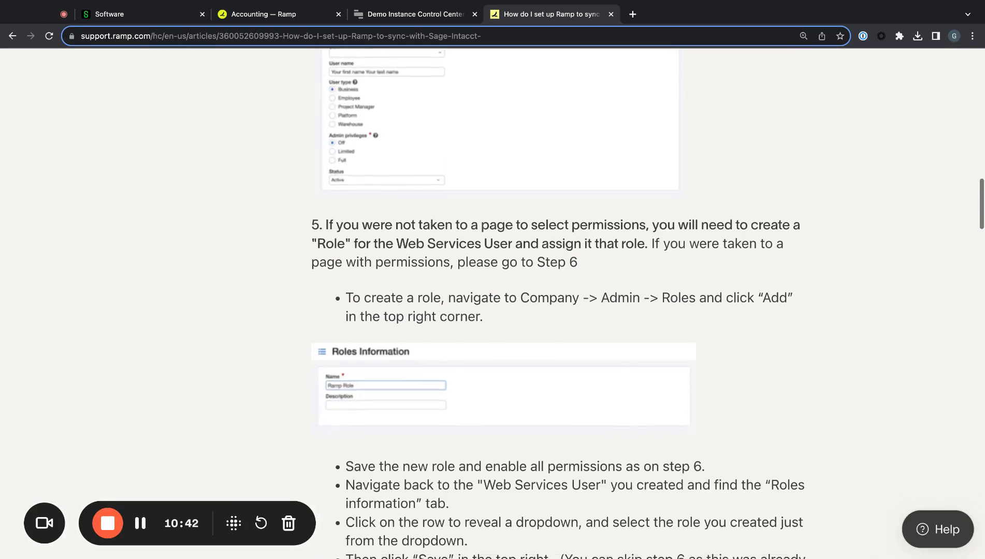
scroll(477, 264, "down", 11)
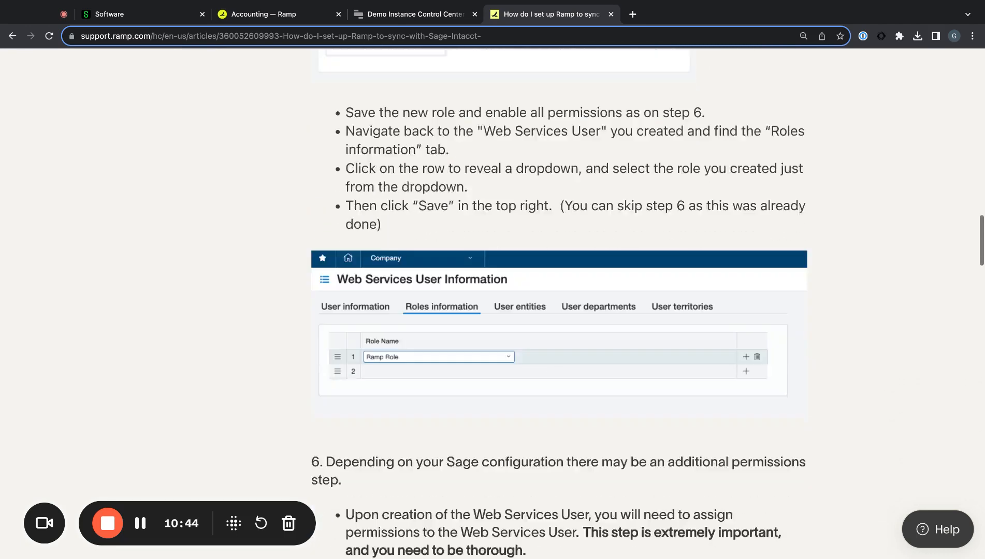
scroll(499, 303, "down", 11)
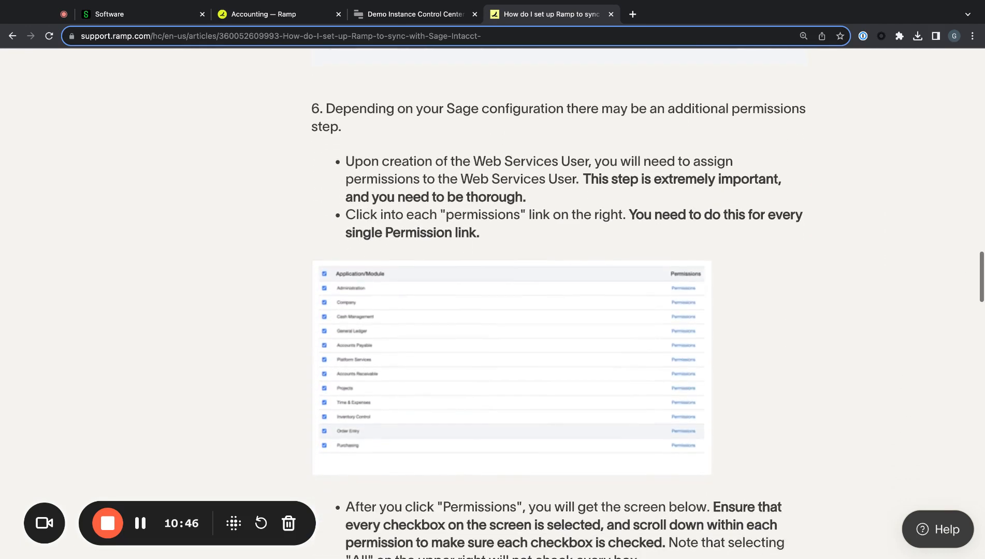
scroll(498, 303, "down", 3)
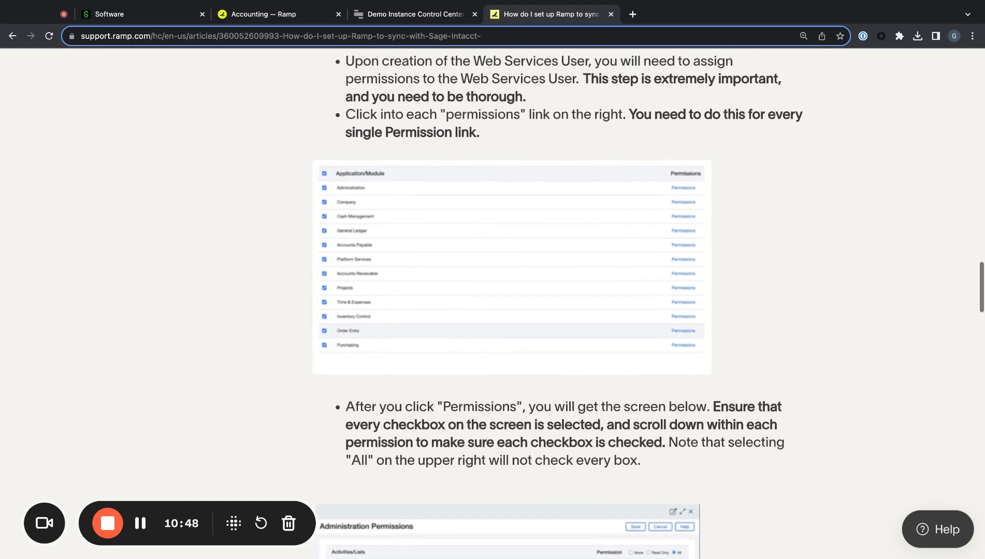
scroll(499, 303, "up", 2)
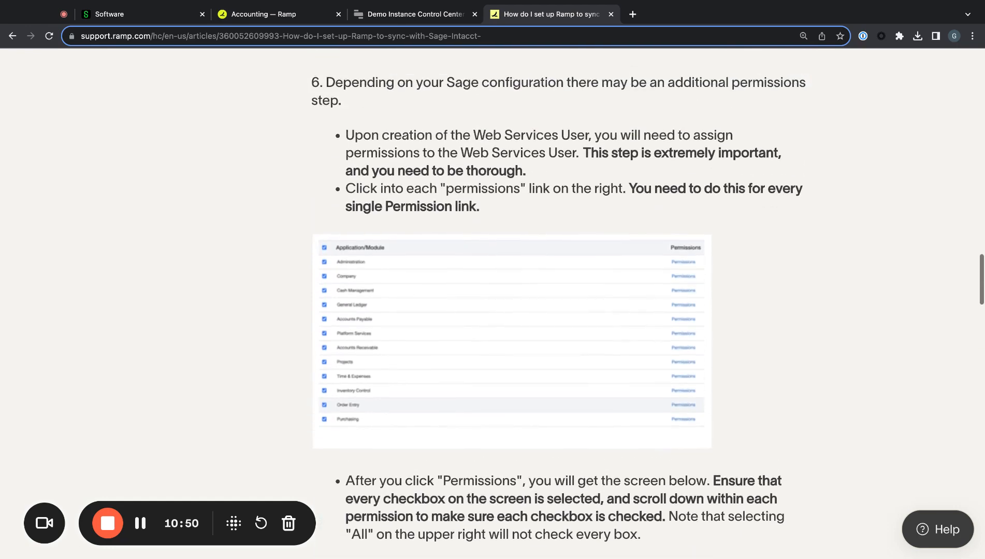
scroll(499, 303, "down", 12)
scroll(477, 280, "down", 10)
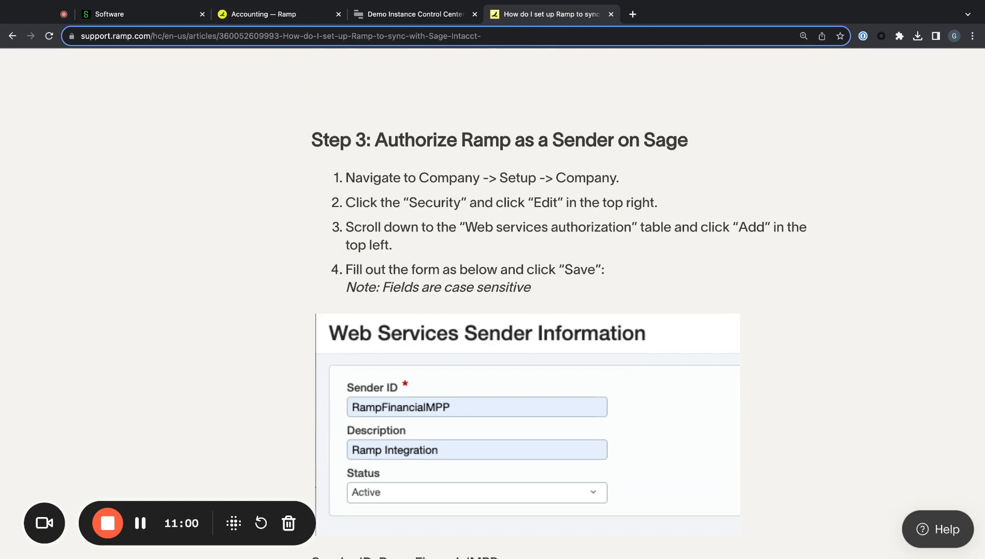
left_click(248, 17)
left_click(406, 18)
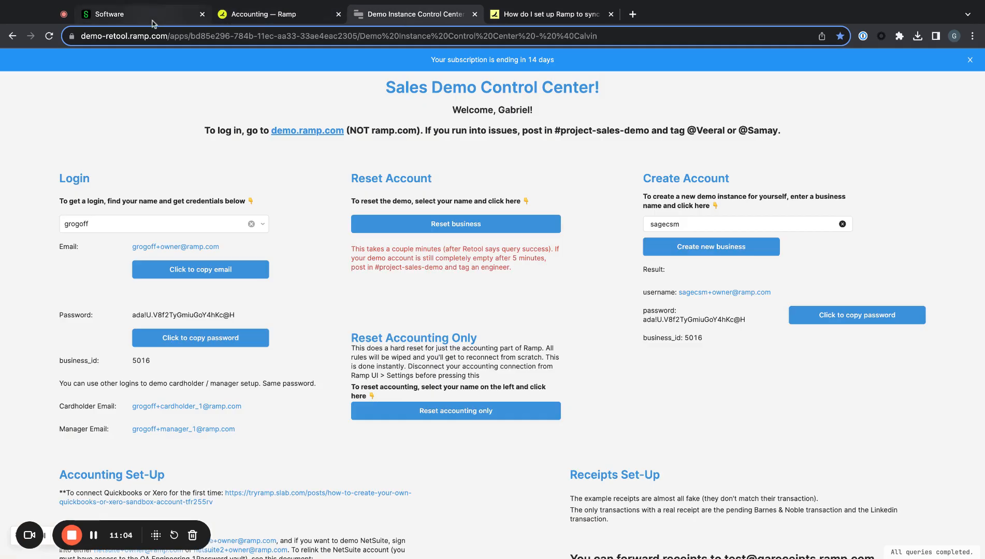
- Close the permissions report and open Company > Setup > Configuration > Company
left_click(153, 21)
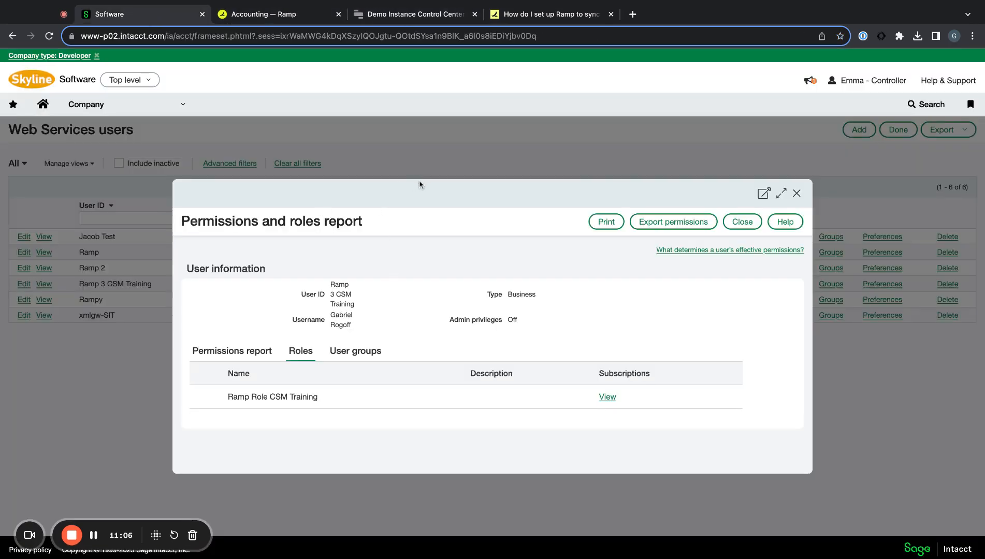
left_click(796, 193)
left_click(118, 108)
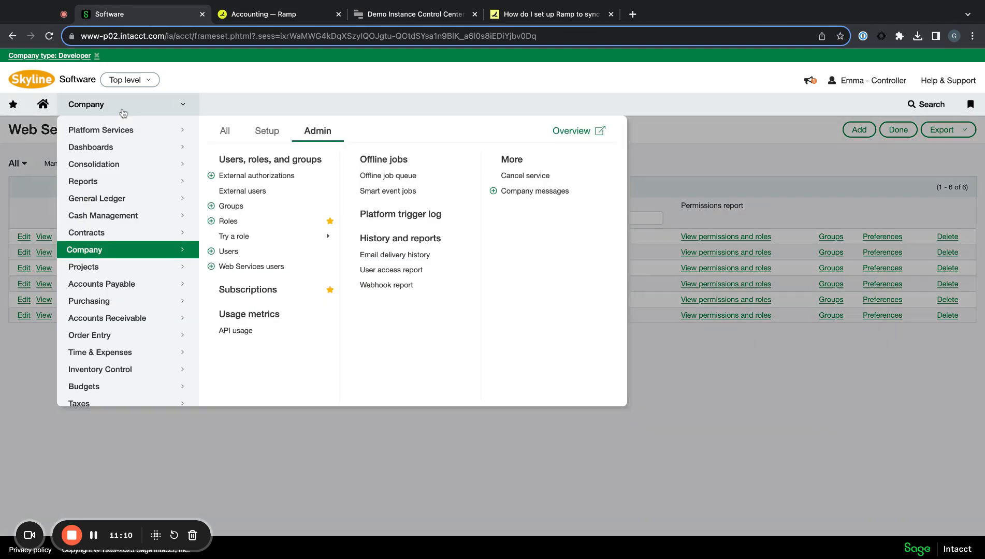
scroll(137, 273, "down", 2)
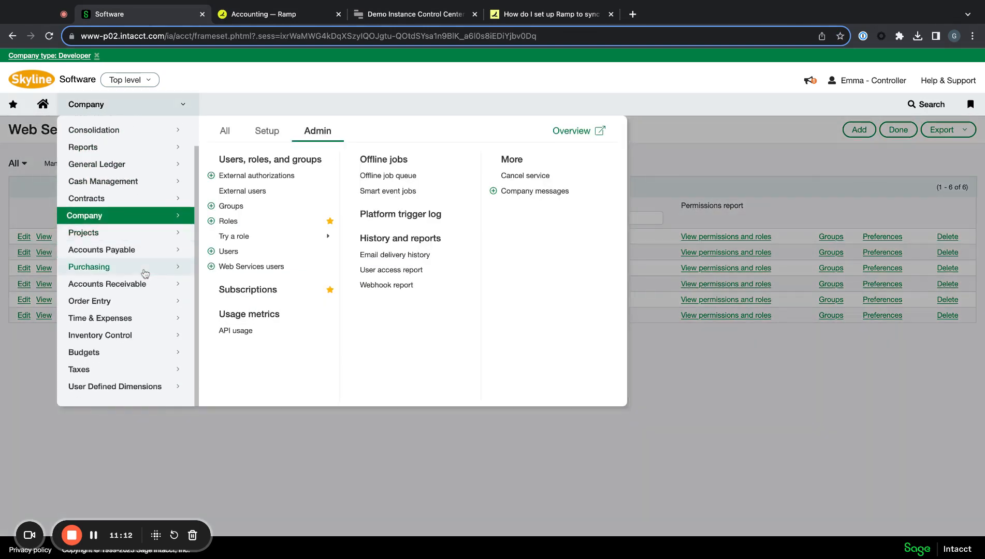
scroll(136, 275, "up", 2)
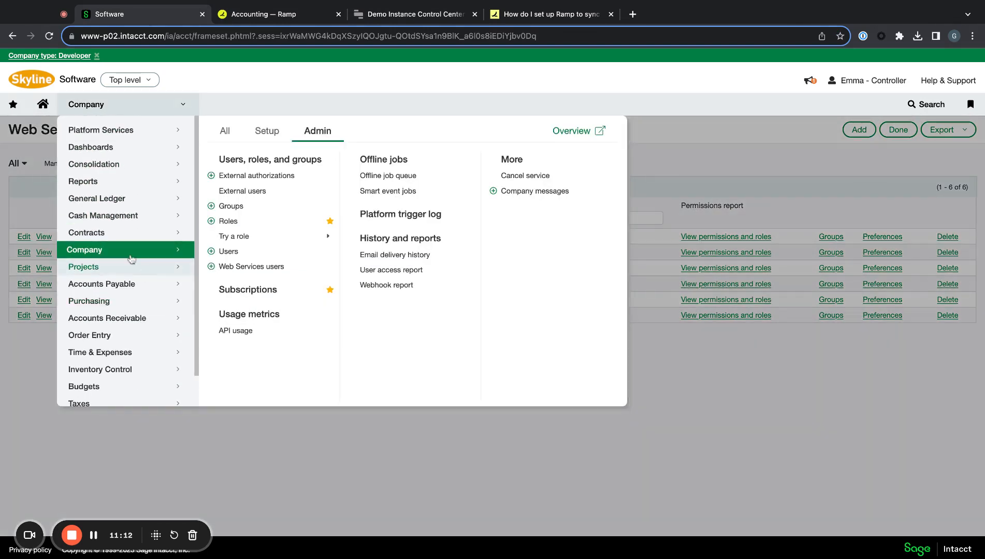
left_click(268, 131)
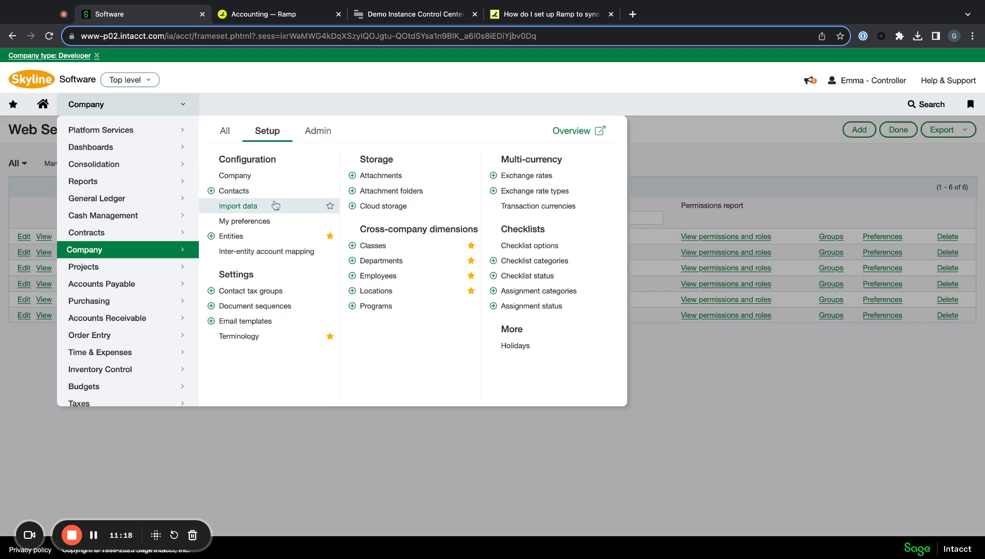
left_click(235, 176)
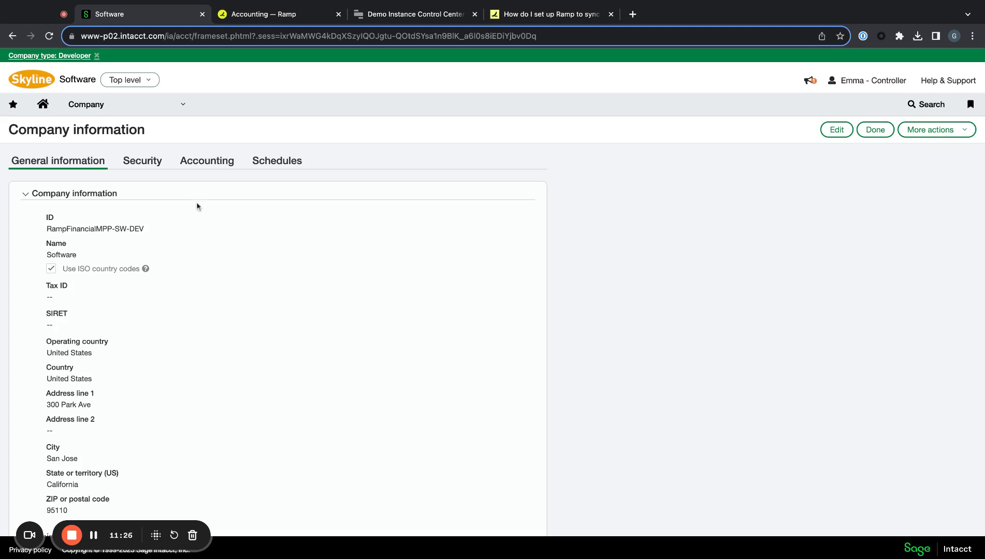
- Open the company's security settings and put Company information into edit mode
left_click(154, 165)
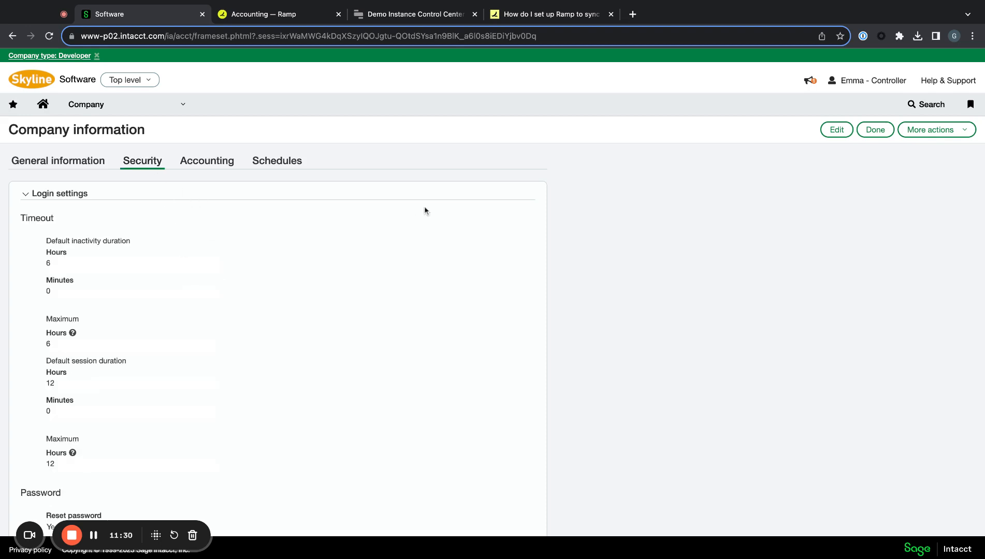
left_click(836, 129)
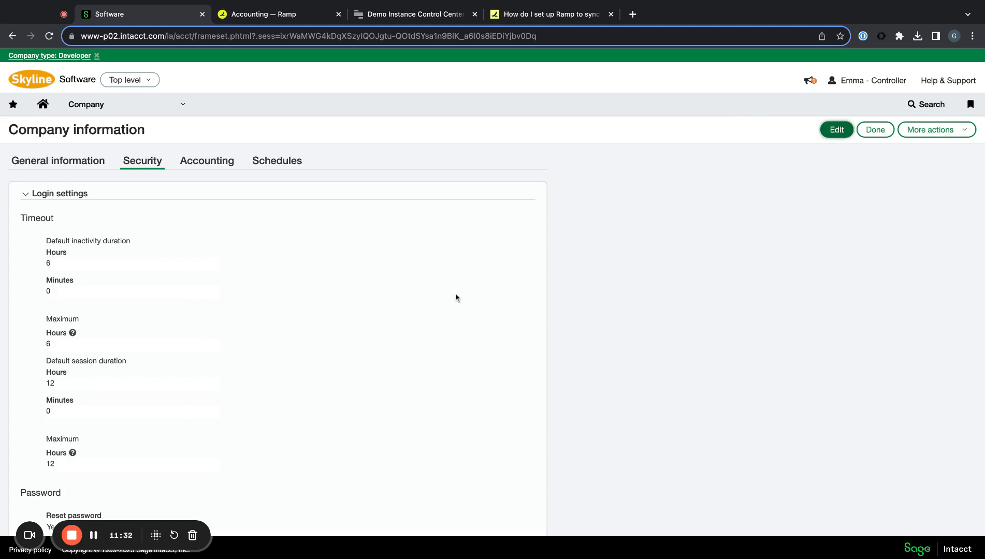
scroll(455, 300, "down", 5)
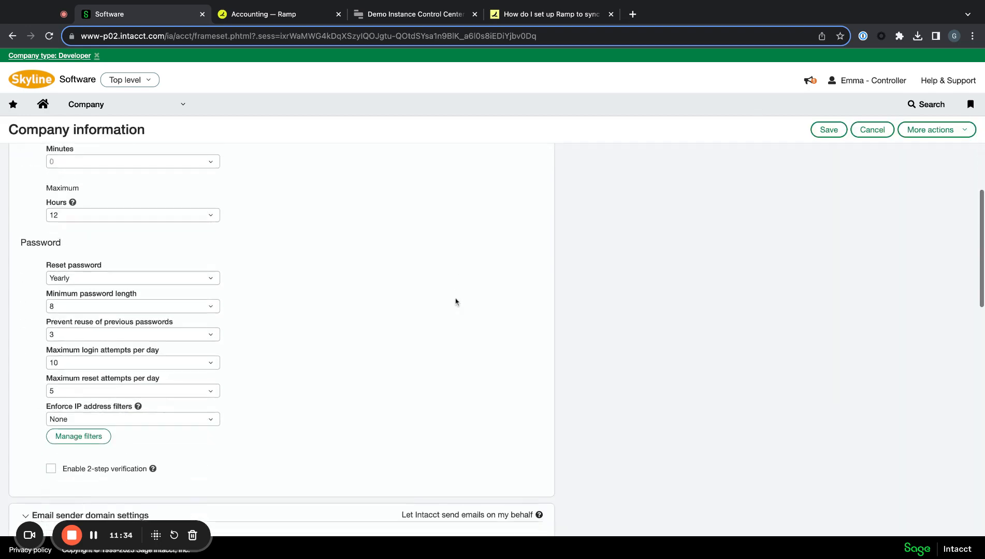
scroll(455, 302, "down", 10)
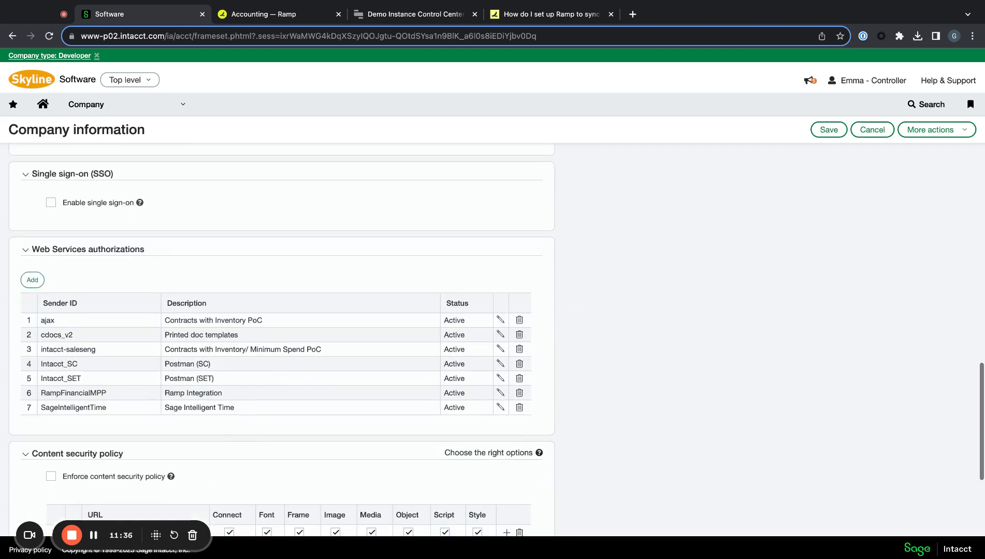
scroll(456, 302, "down", 3)
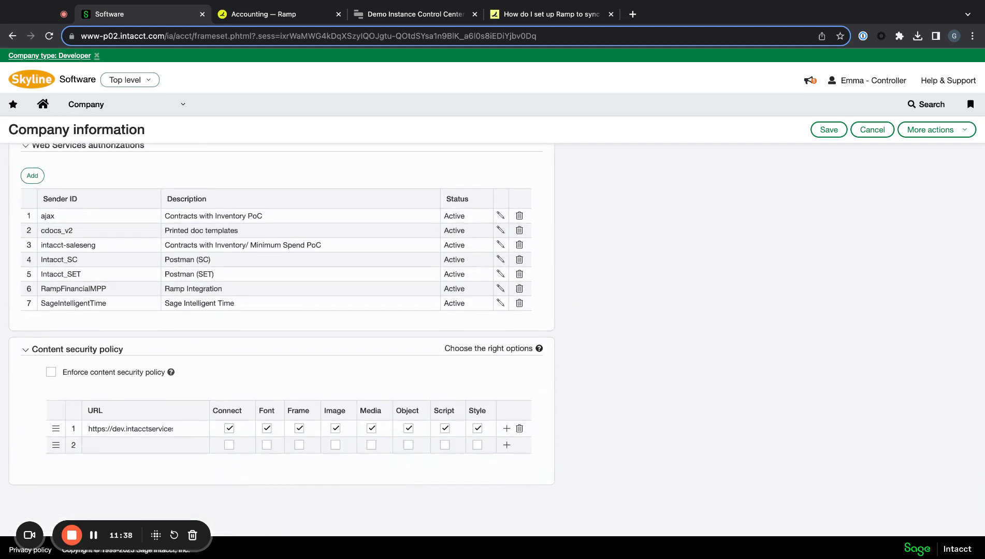
- Find the Web Services authorizations and open the RampFinancialMPP sender for editing
key("ctrl+f")
type("web s")
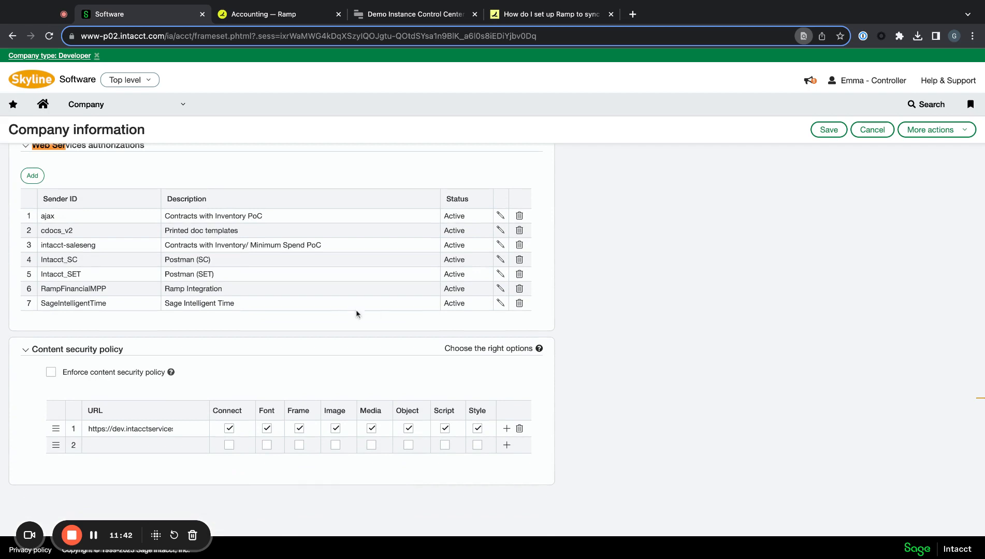
scroll(341, 310, "up", 1)
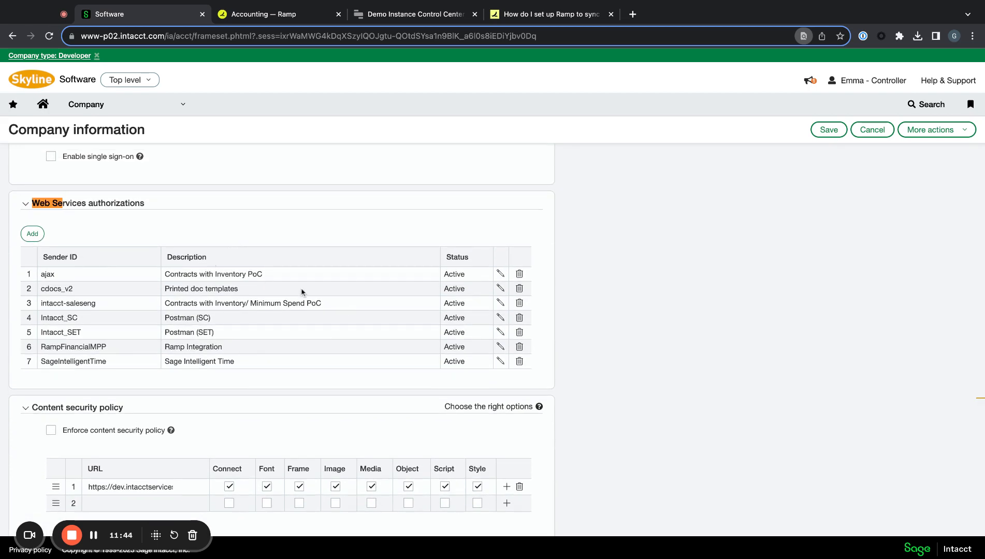
key("BackSpace")
key("BackSpace")
key("BackSpace")
key("BackSpace")
key("BackSpace")
key("BackSpace")
left_click_drag(40, 345, 241, 352)
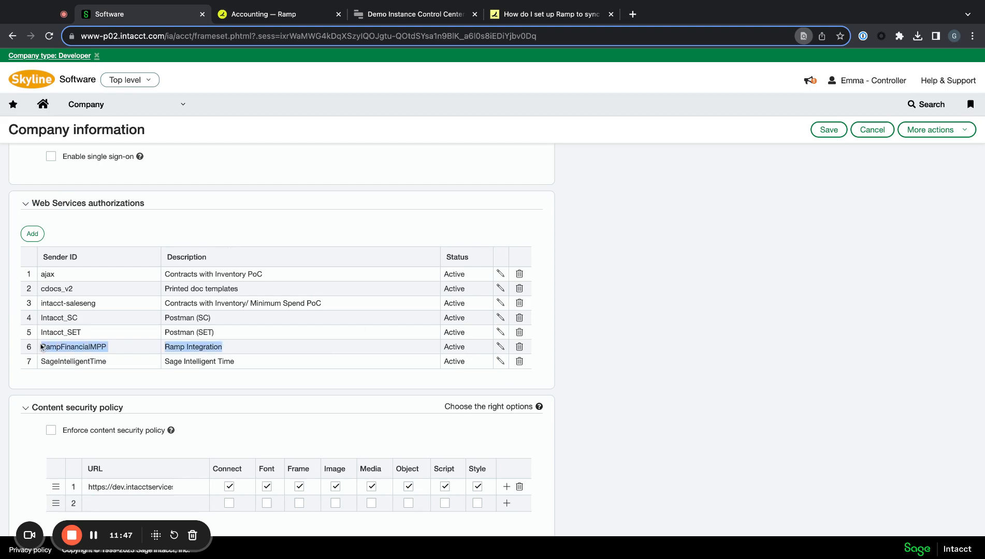
left_click(499, 347)
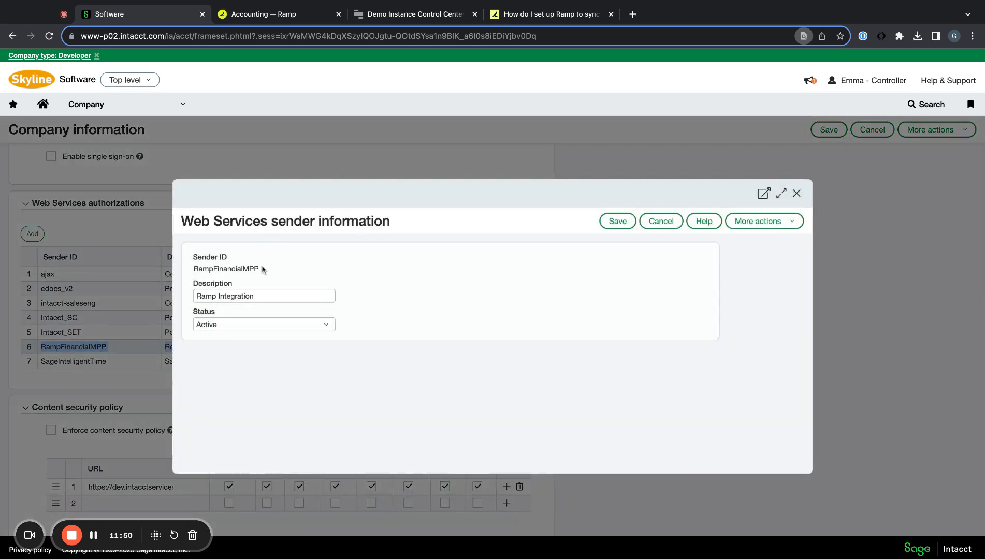
- Review the RampFinancialMPP sender ID and close the sender details unchanged
double_click(265, 265)
left_click(265, 266)
left_click(797, 196)
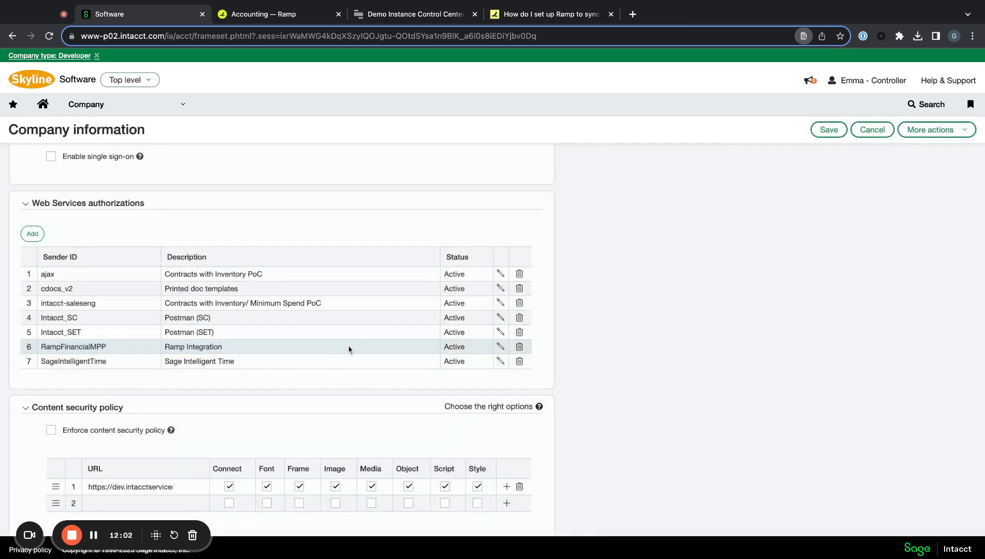
- Start an example web services sender with Sender ID RampFinancialMPP and description Ramp
left_click(33, 234)
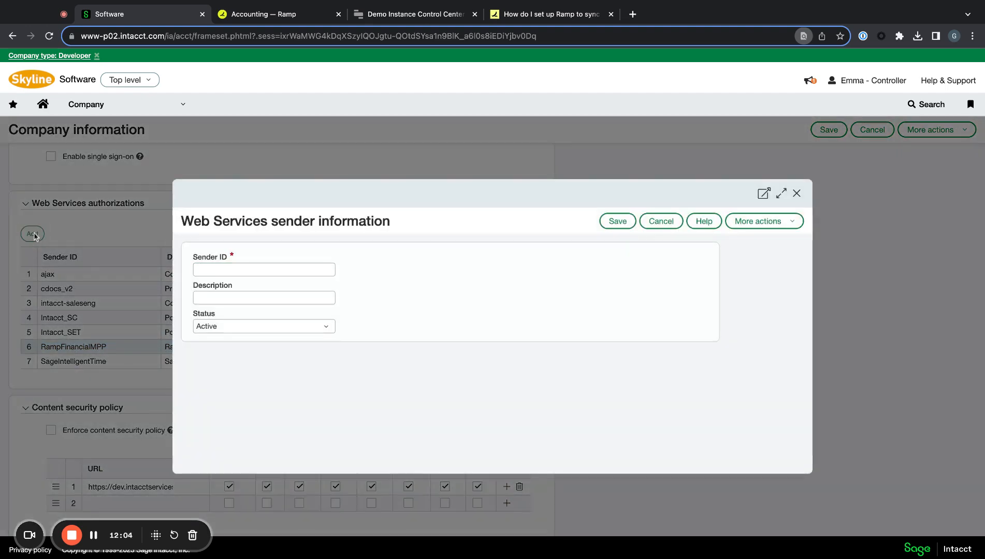
left_click(288, 267)
type("RampFi")
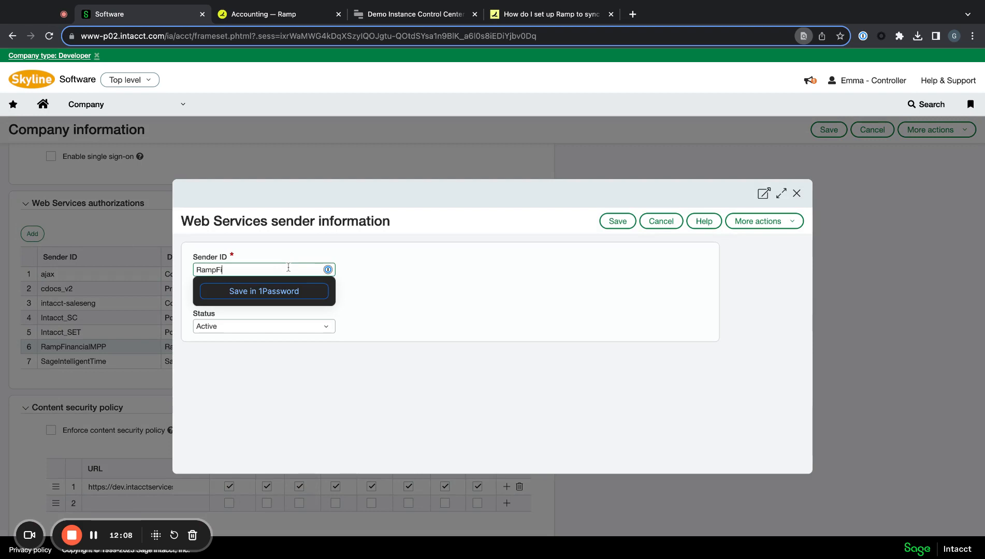
type("nancialMPP")
left_click(288, 297)
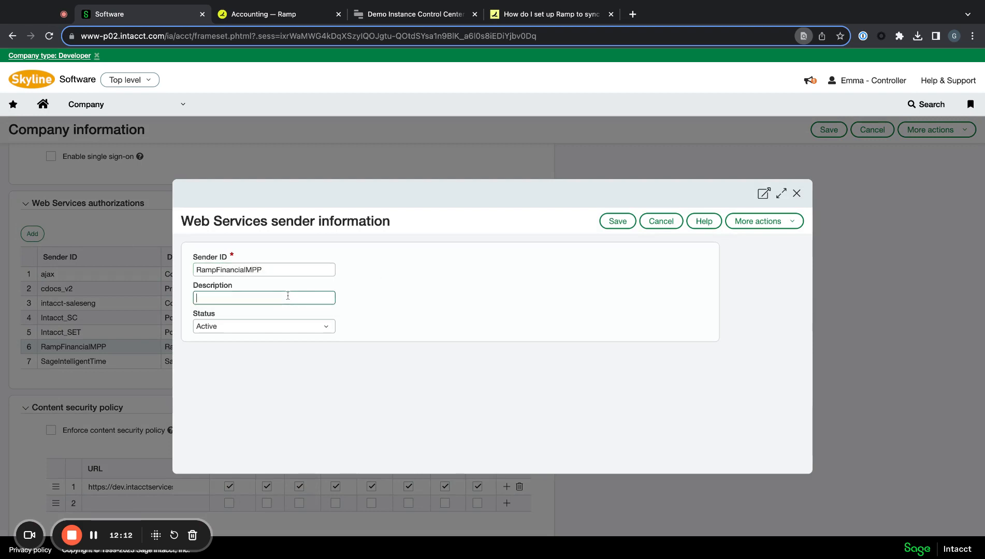
type("Ramp Integration")
left_click(473, 283)
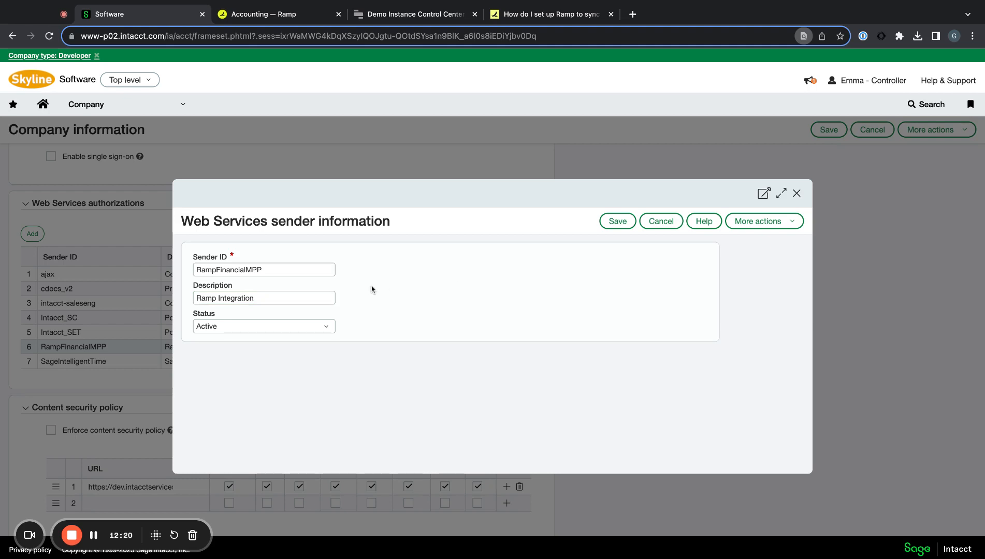
left_click(222, 298)
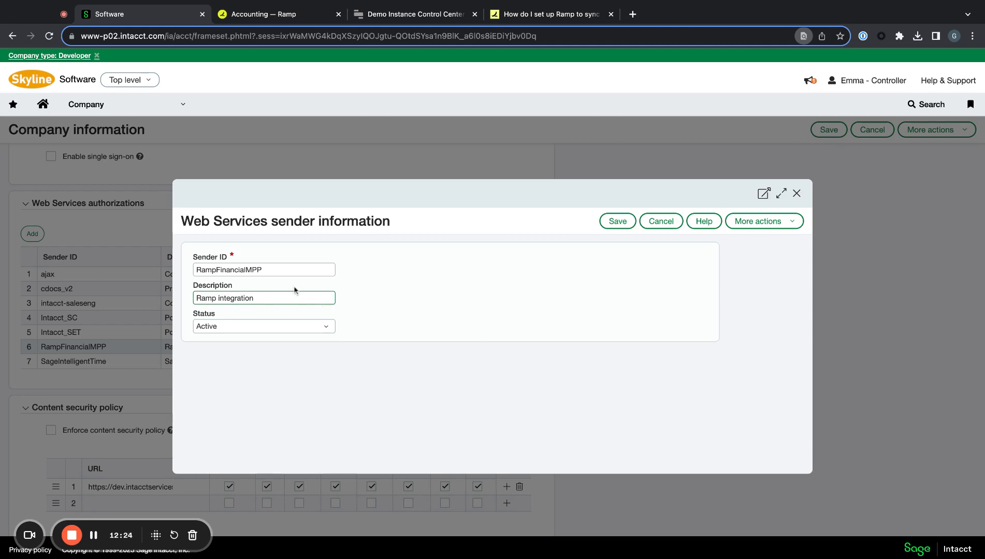
left_click(213, 271)
key("Delete")
type("f")
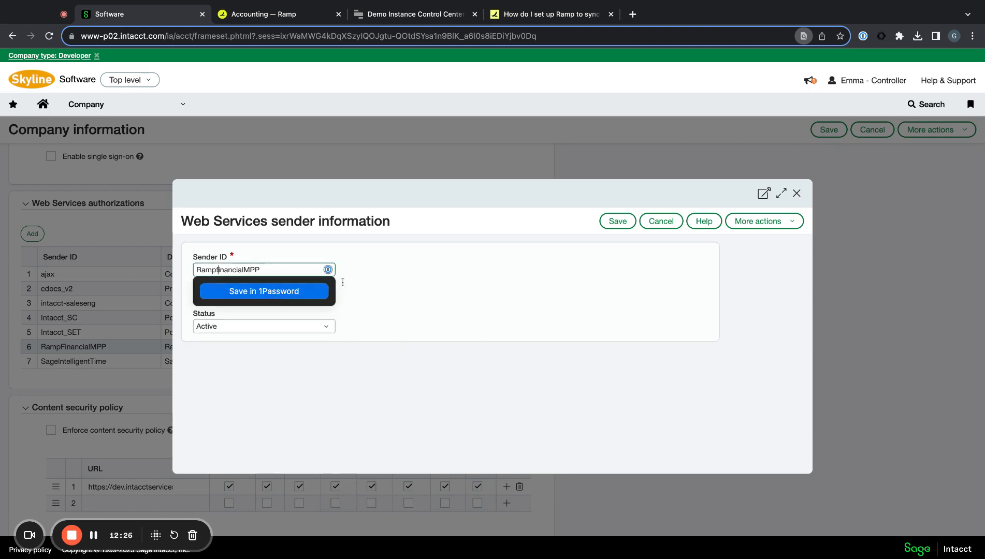
left_click(342, 288)
- Fix capitalization in the description and Sender ID, then cancel the example sender unsaved
left_click(315, 294)
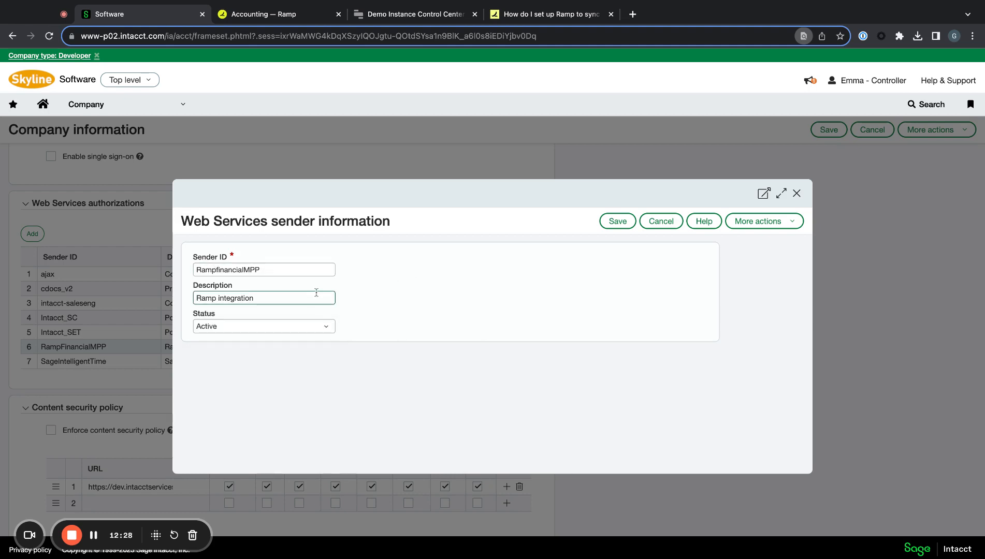
key("Delete")
type("I")
left_click(218, 270)
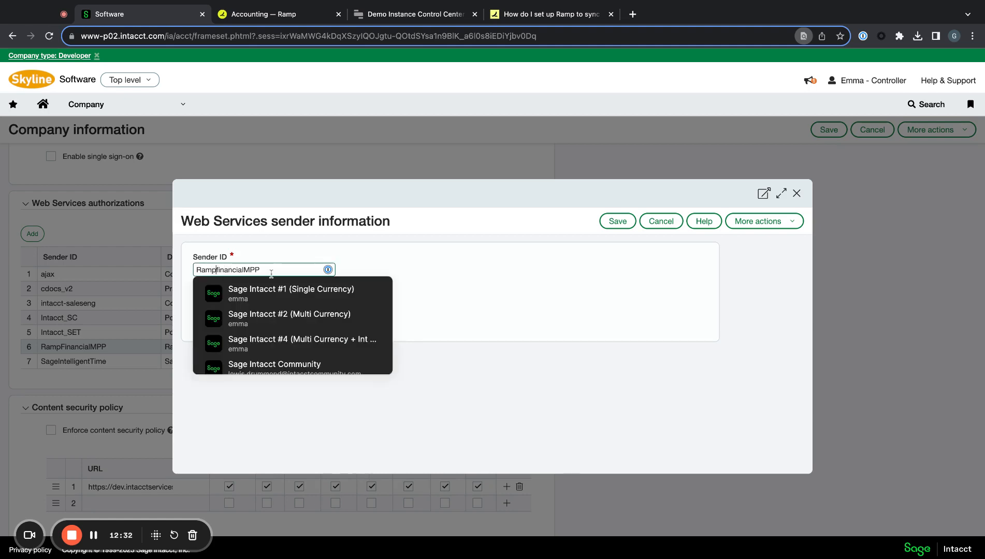
key("BackSpace")
type("F")
left_click(467, 286)
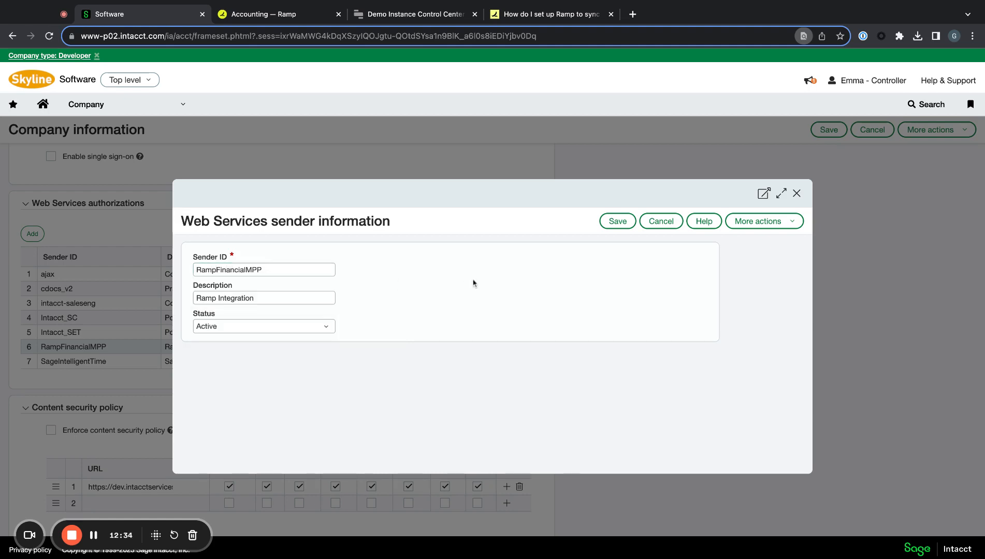
left_click(644, 220)
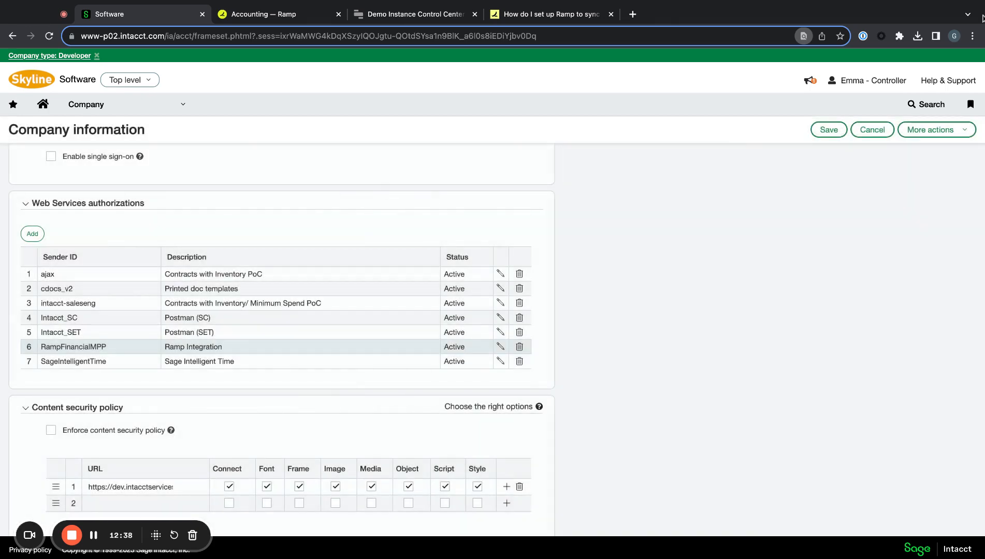
left_click(550, 14)
- Scroll the Ramp article to Step 4, noting the Credit Card navigation and entity-level sync note
scroll(550, 285, "down", 5)
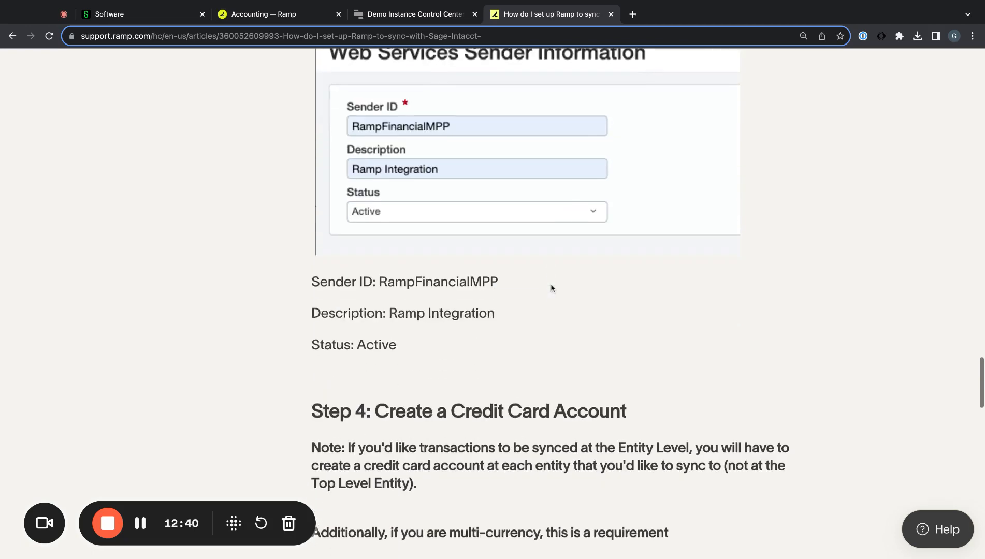
scroll(551, 287, "down", 7)
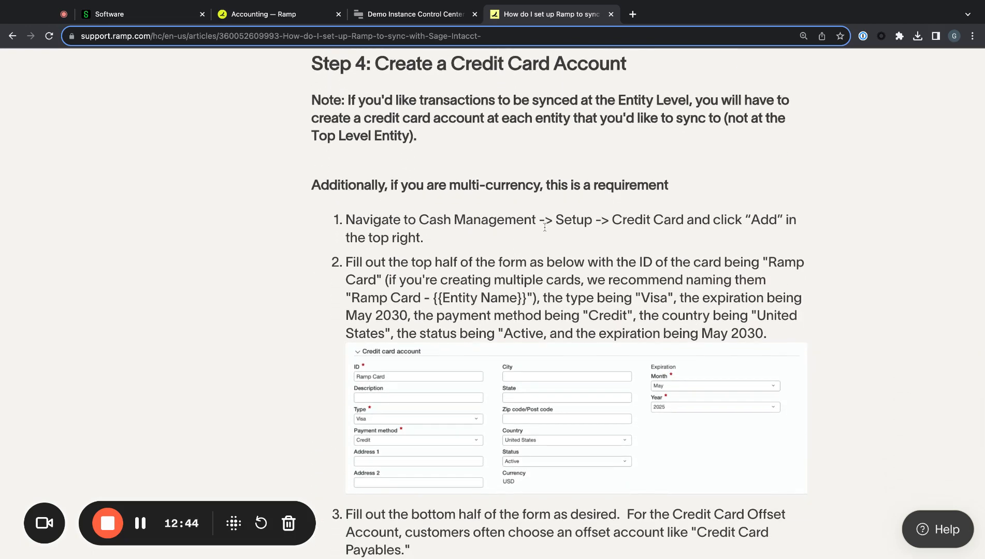
key("super+Tab")
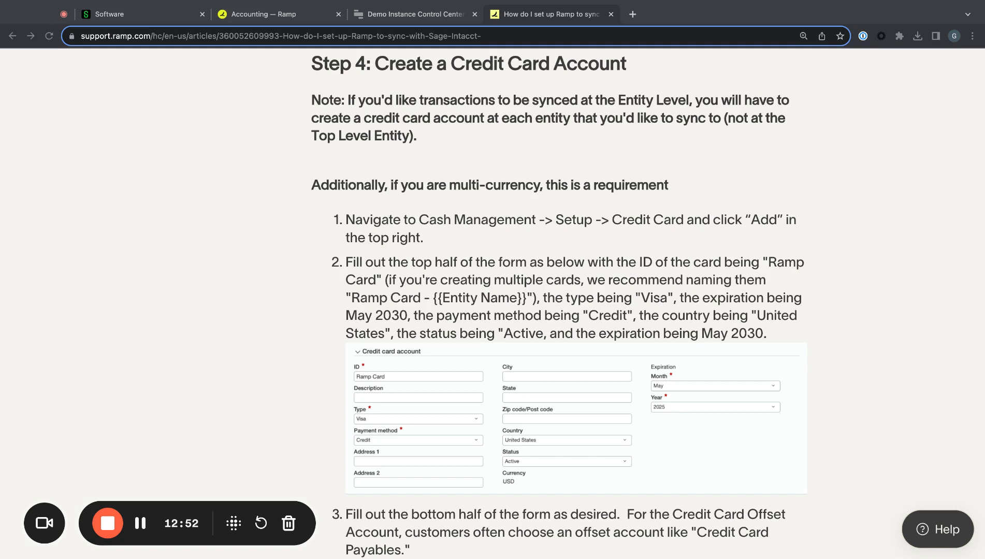
left_click(616, 141)
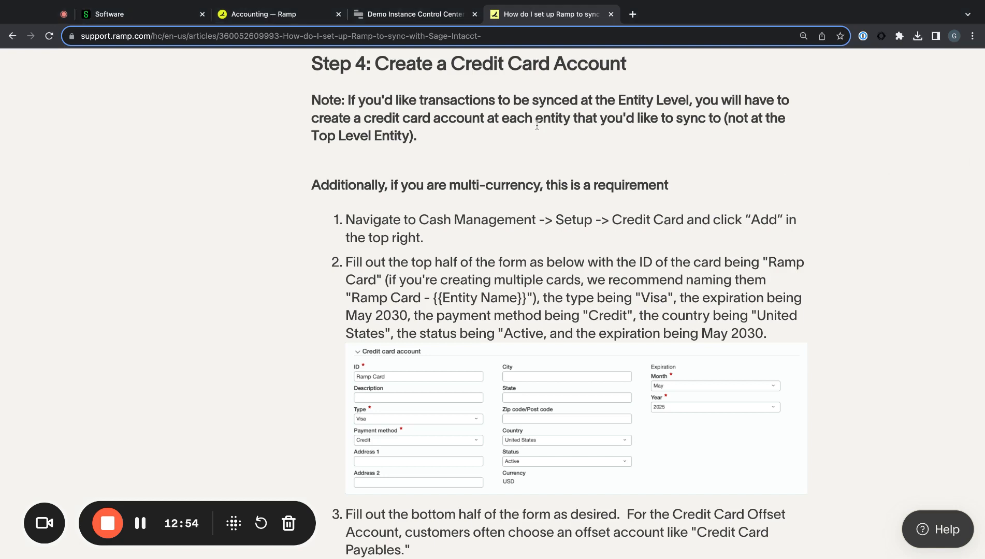
left_click_drag(606, 218, 665, 222)
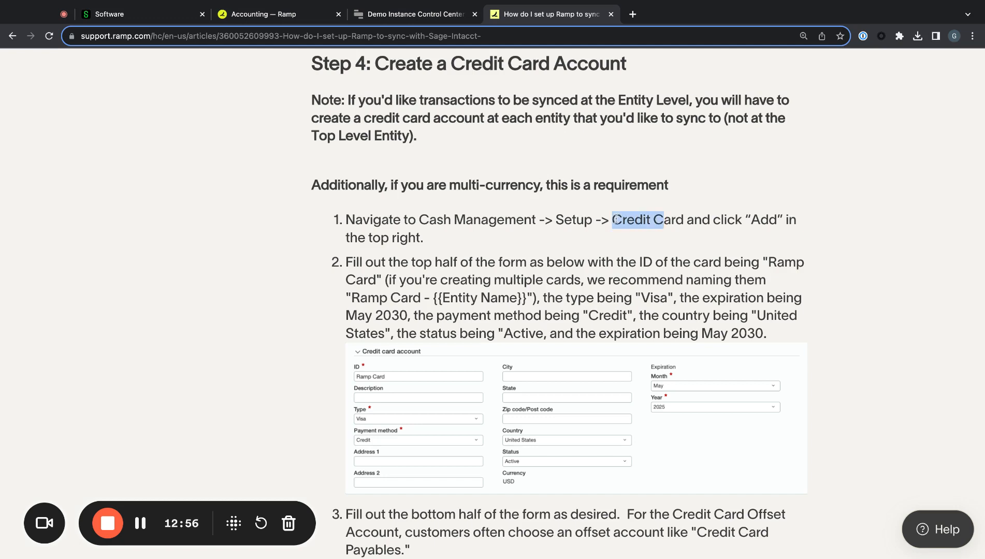
left_click(642, 225)
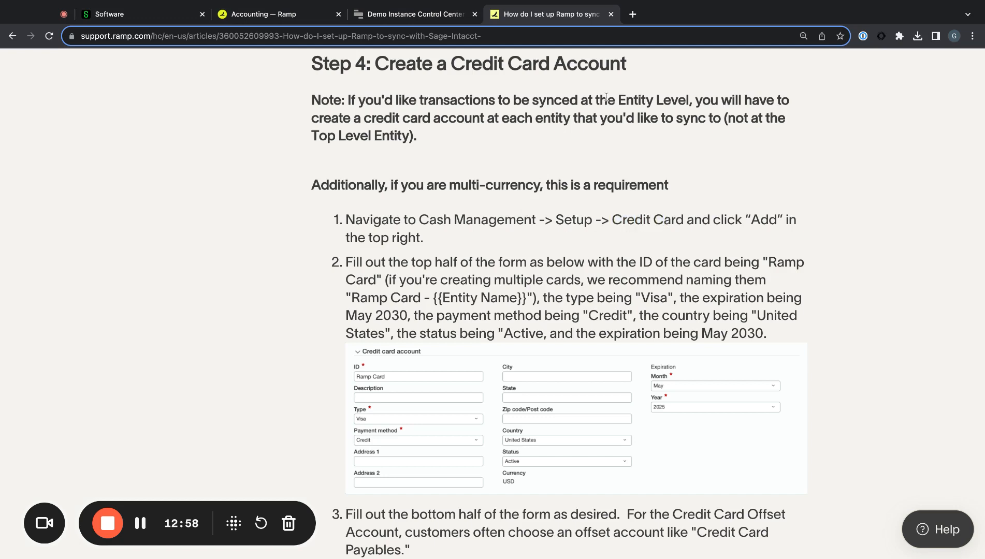
mouse_move(619, 96)
left_mouse_down()
mouse_move(656, 101)
mouse_move(666, 136)
left_mouse_up()
left_click(672, 133)
- Note the caveat about not creating cards at the Top Level Entity, then return to Sage Intacct
left_click_drag(684, 135, 732, 136)
left_click(725, 119)
left_click(725, 136)
left_click(726, 136)
left_click(730, 135)
left_click(733, 138)
left_click(141, 16)
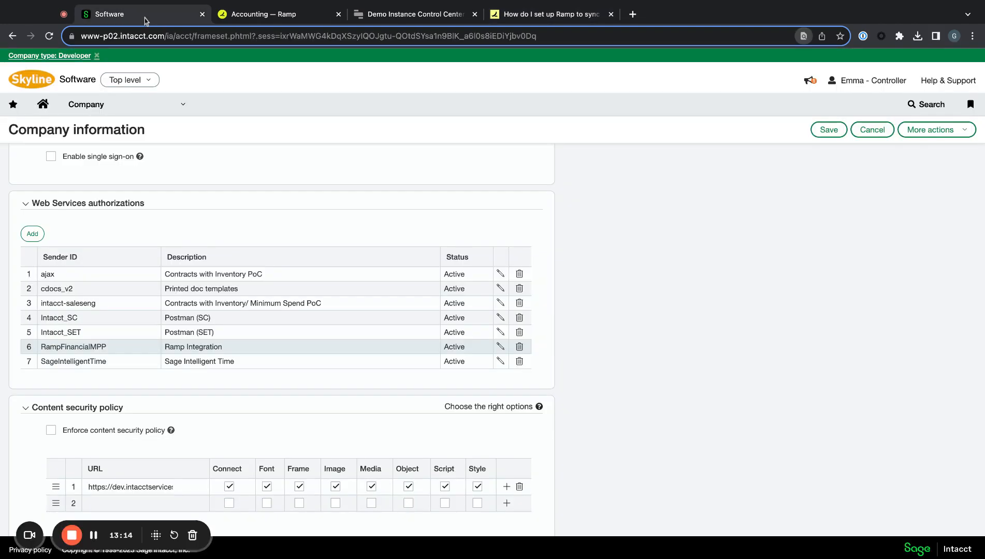
- Switch Sage Intacct from the Top level entity into 100--USA 1
left_click(148, 82)
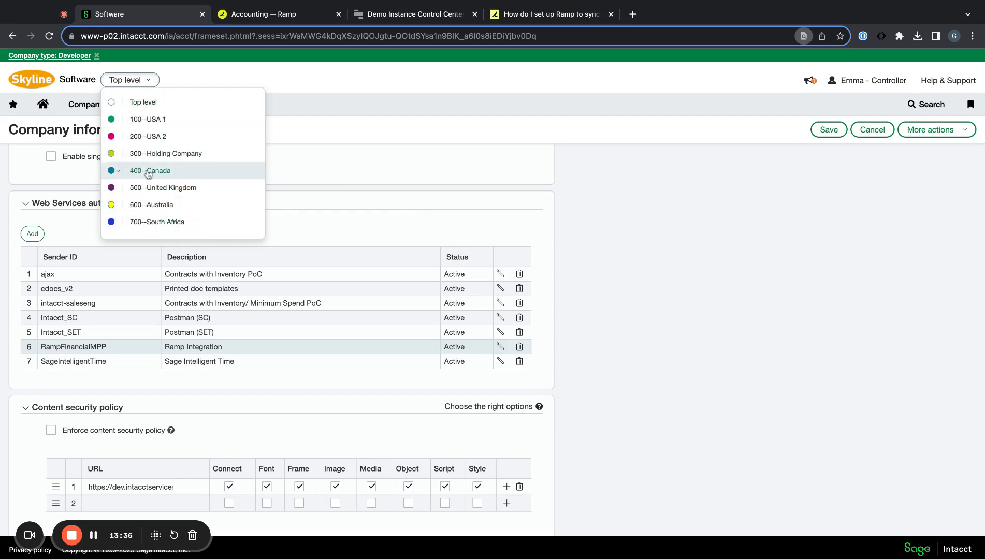
left_click(151, 124)
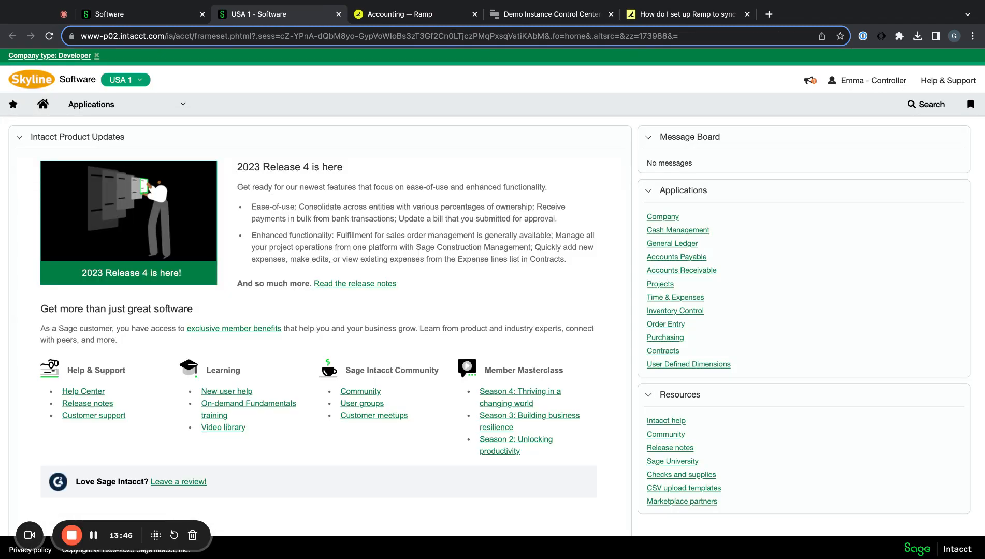
left_click(180, 105)
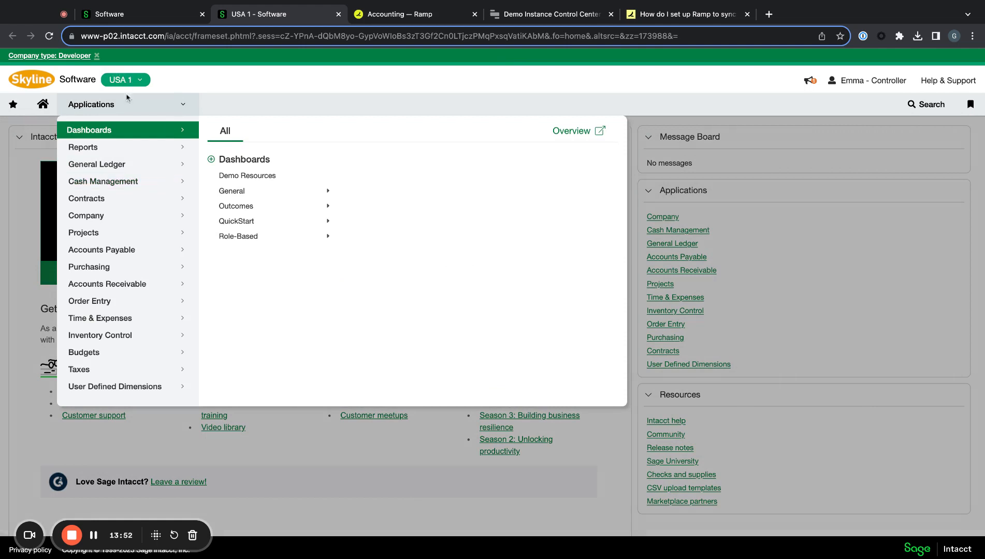
left_click(117, 182)
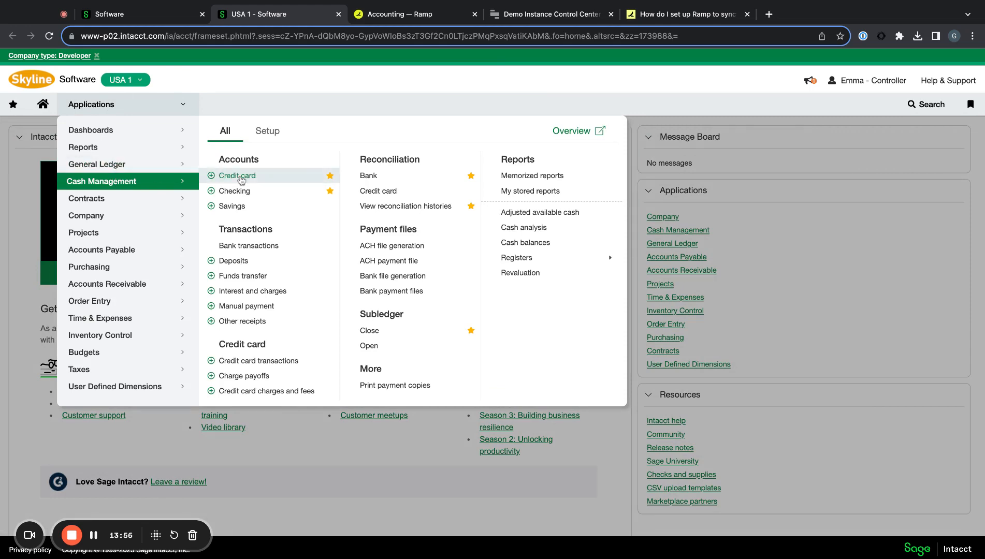
left_click(237, 176)
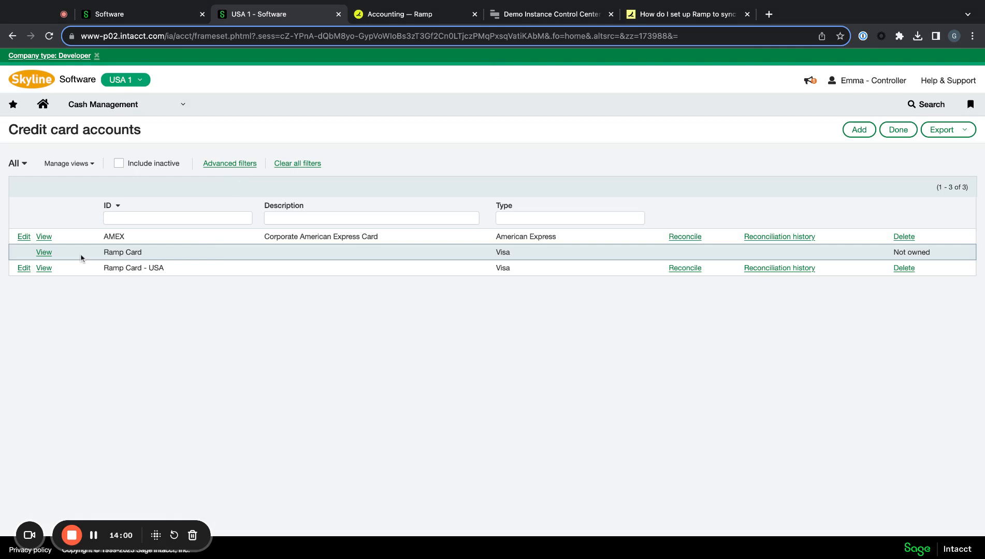
left_click(45, 269)
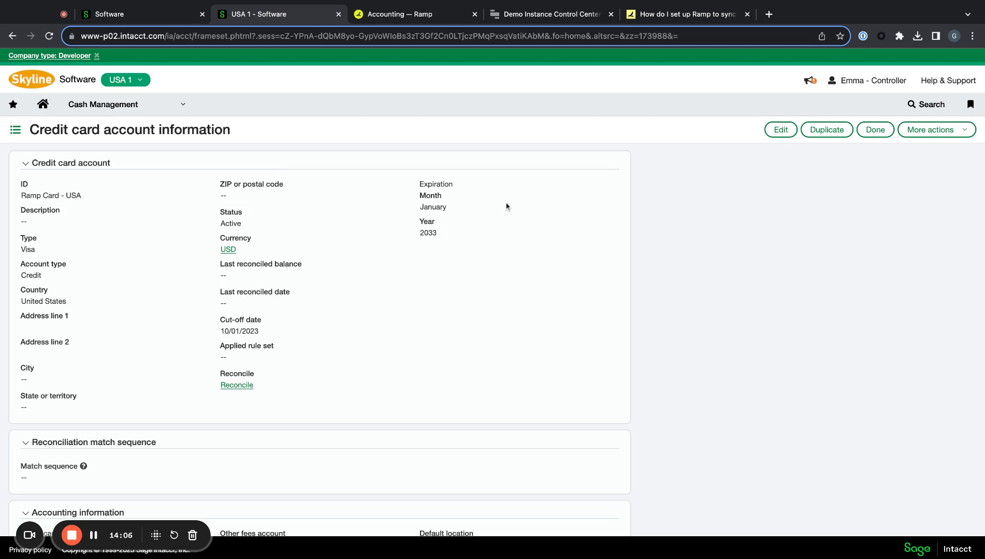
scroll(456, 261, "down", 1)
scroll(456, 261, "up", 1)
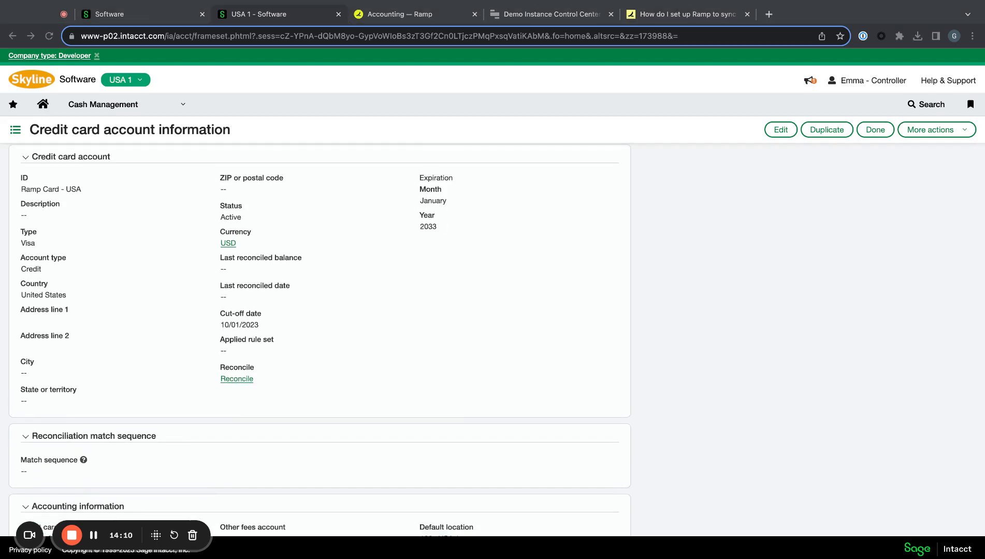
scroll(496, 338, "down", 1)
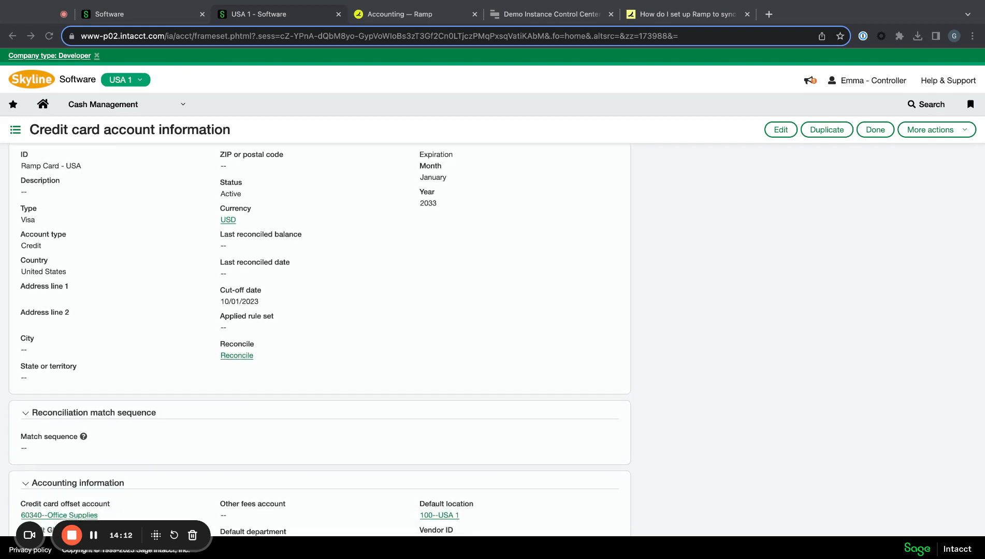
scroll(451, 234, "up", 1)
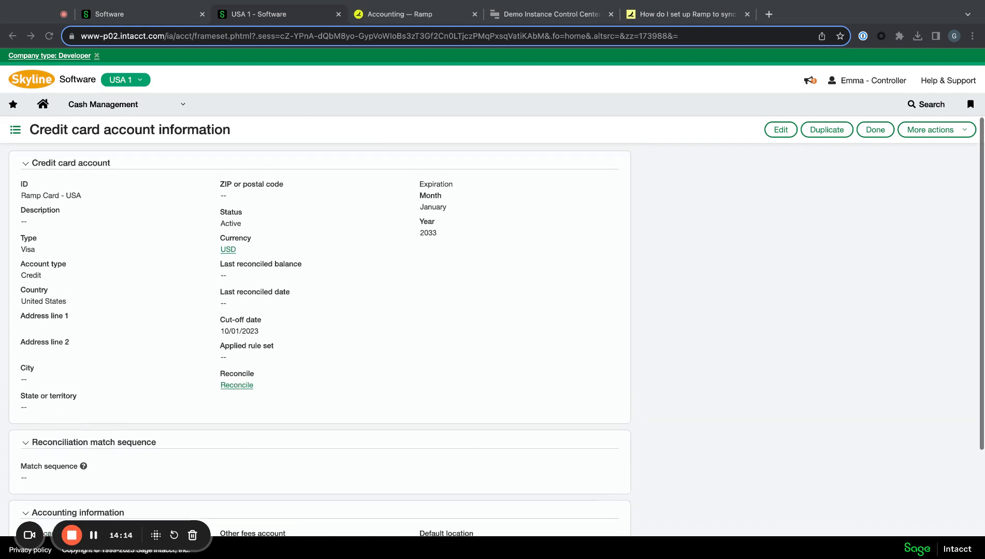
triple_click(451, 233)
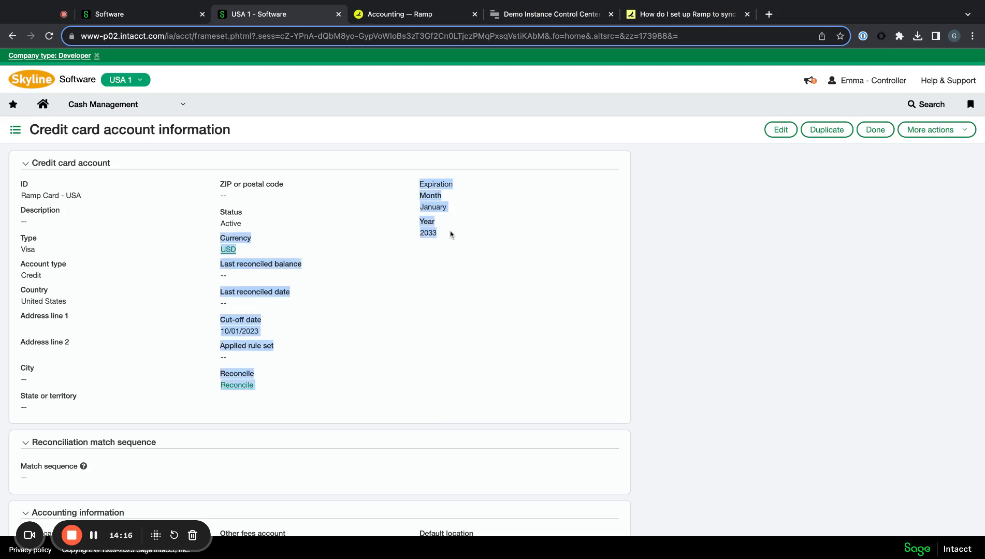
left_click(452, 231)
scroll(415, 243, "down", 1)
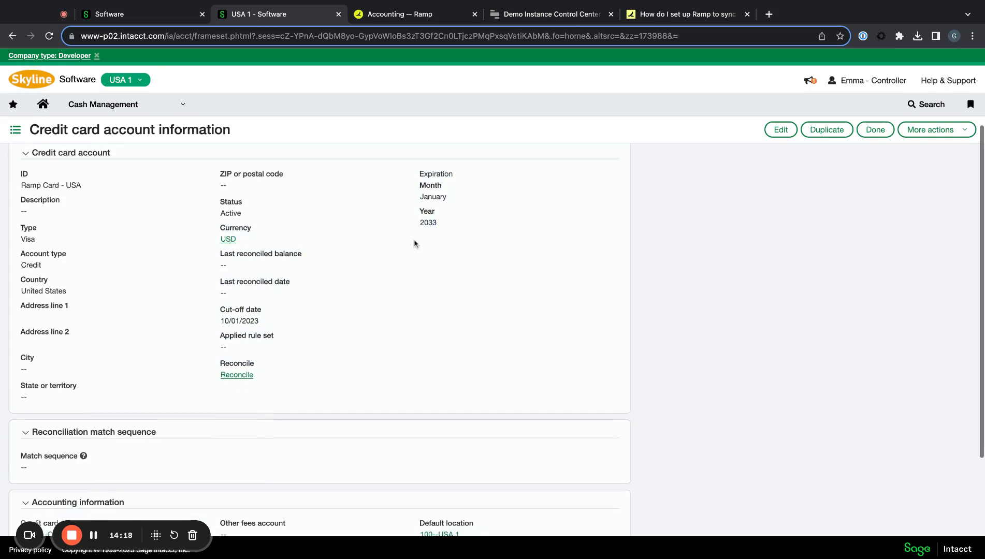
left_click(706, 17)
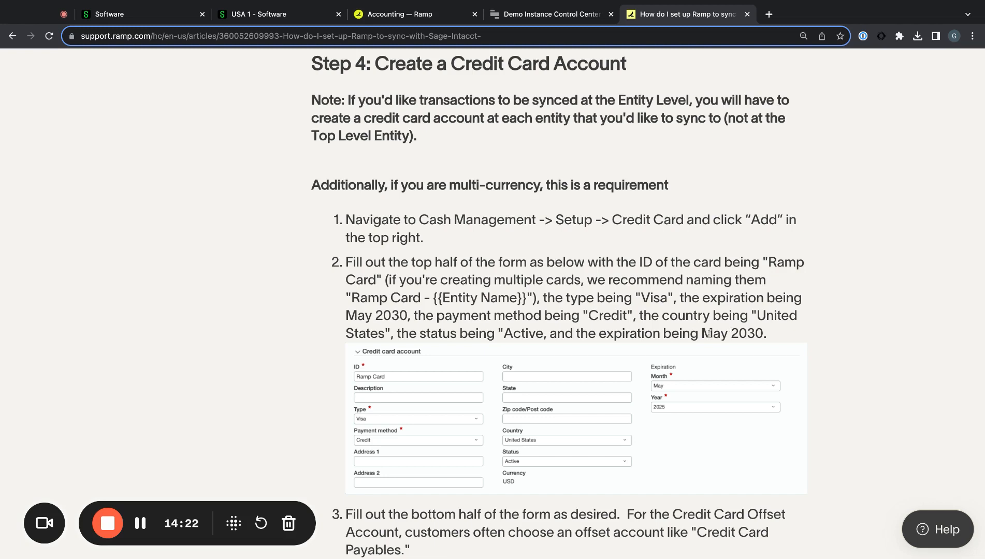
left_click_drag(709, 334, 768, 334)
left_click(774, 334)
mouse_move(701, 334)
left_mouse_down()
mouse_move(775, 335)
mouse_move(702, 332)
mouse_move(714, 332)
left_mouse_up()
left_click(776, 335)
left_click(711, 332)
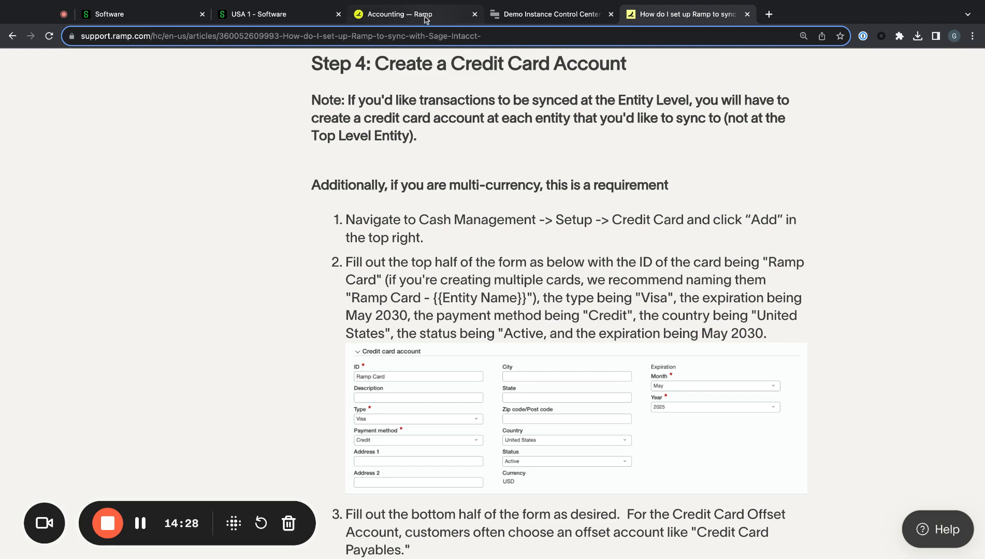
left_click(295, 14)
scroll(354, 245, "down", 1)
scroll(355, 245, "down", 1)
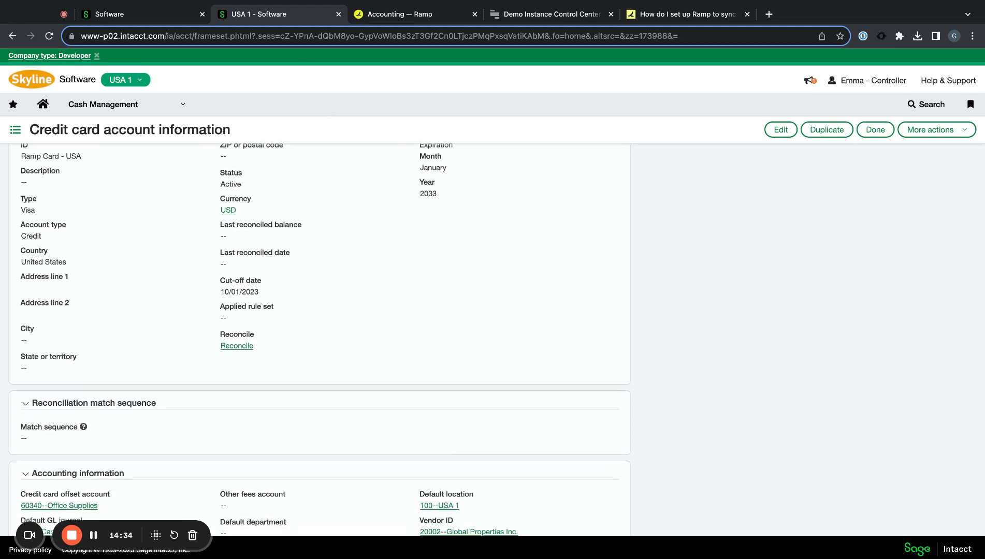
- Scroll down to the card's Accounting information fields and review them
scroll(319, 339, "down", 3)
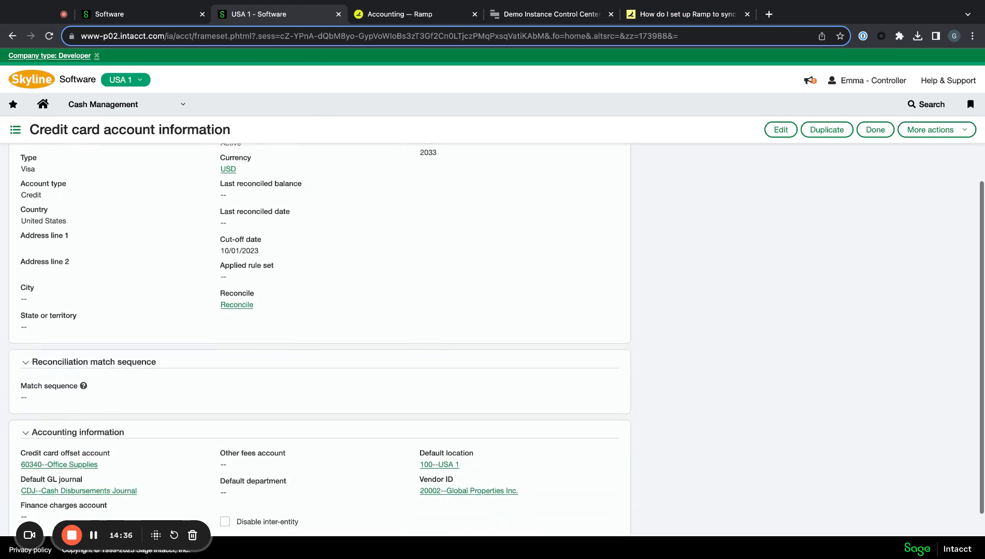
scroll(319, 340, "down", 2)
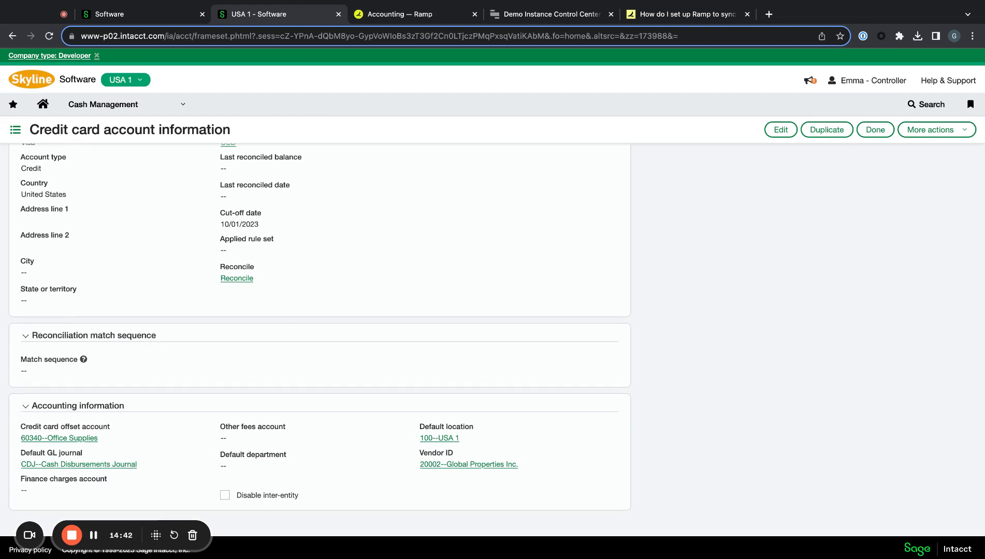
left_click_drag(160, 409, 171, 487)
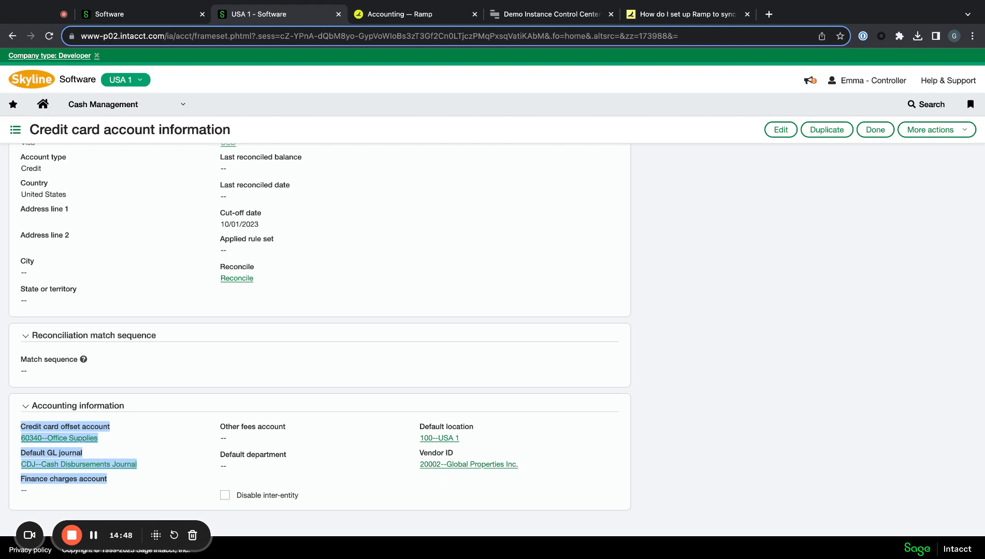
left_click(171, 487)
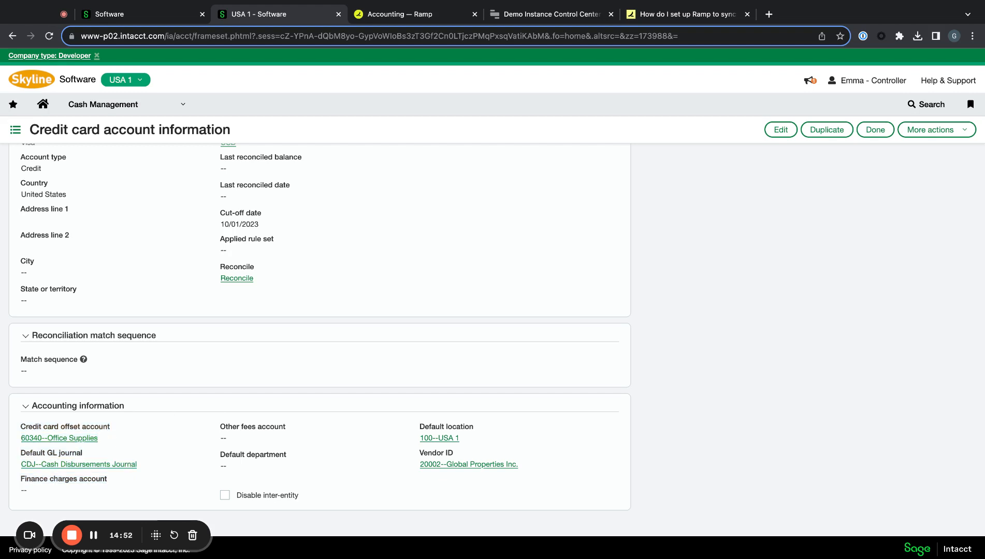
- Check the offset account 60340--Office Supplies, then go back to the credit card accounts list
left_click_drag(112, 441, 18, 425)
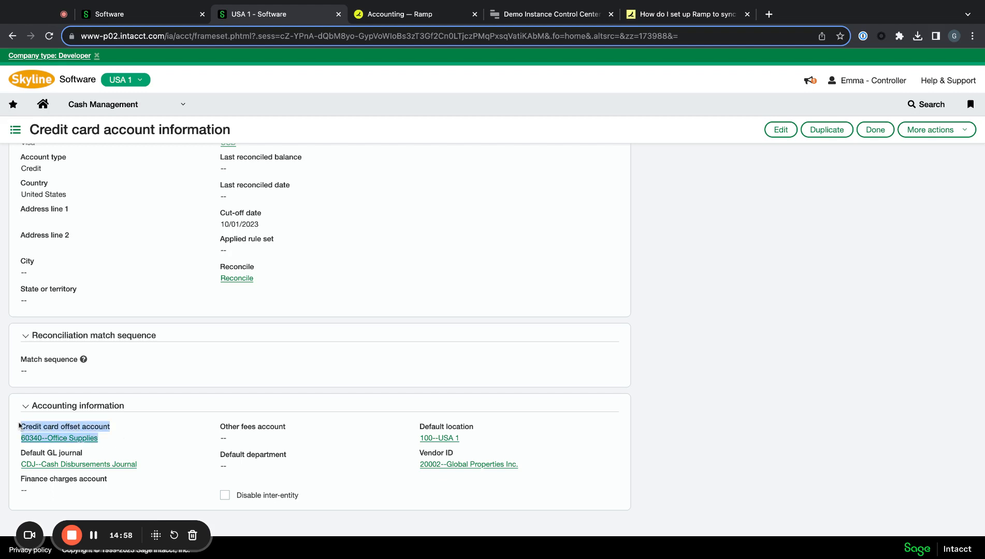
left_click(18, 425)
left_click_drag(19, 425, 111, 440)
left_click(111, 440)
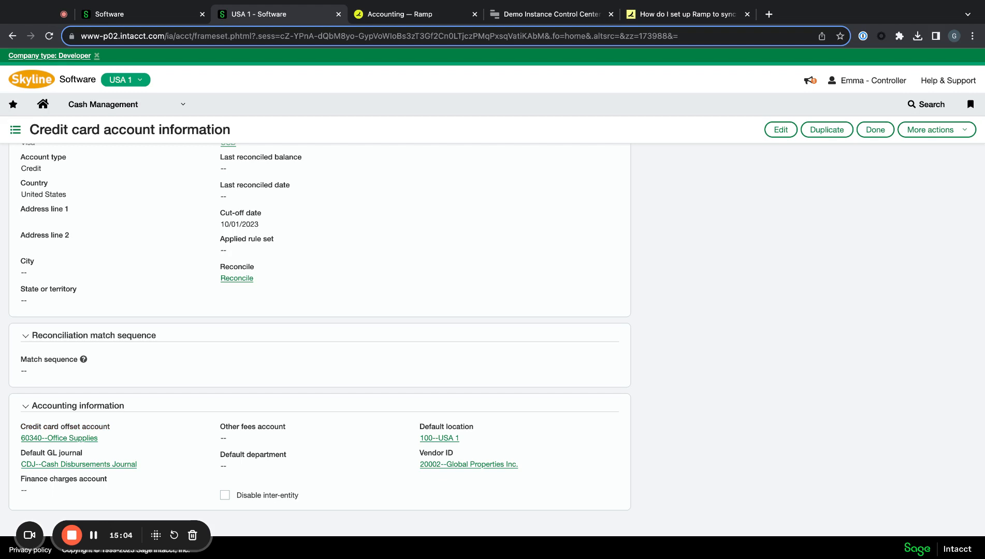
left_click_drag(108, 440, 19, 426)
left_click(19, 427)
left_click_drag(106, 437, 15, 429)
left_click(15, 429)
scroll(332, 262, "up", 5)
left_click(12, 36)
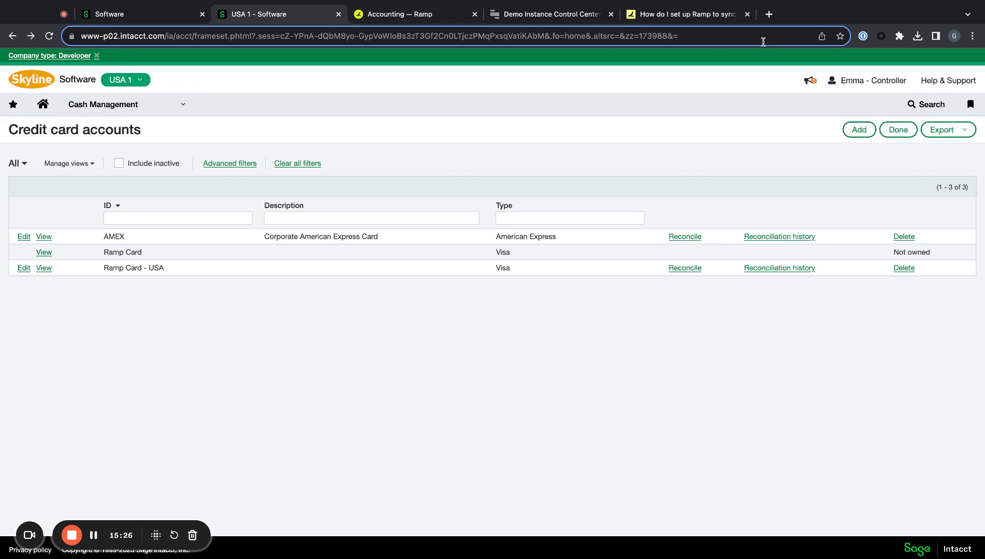
- Open Gmail in a new tab and view the credentials in the 'Welcome to Sage Intacct!' email
left_click(768, 14)
type("gm")
key("Return")
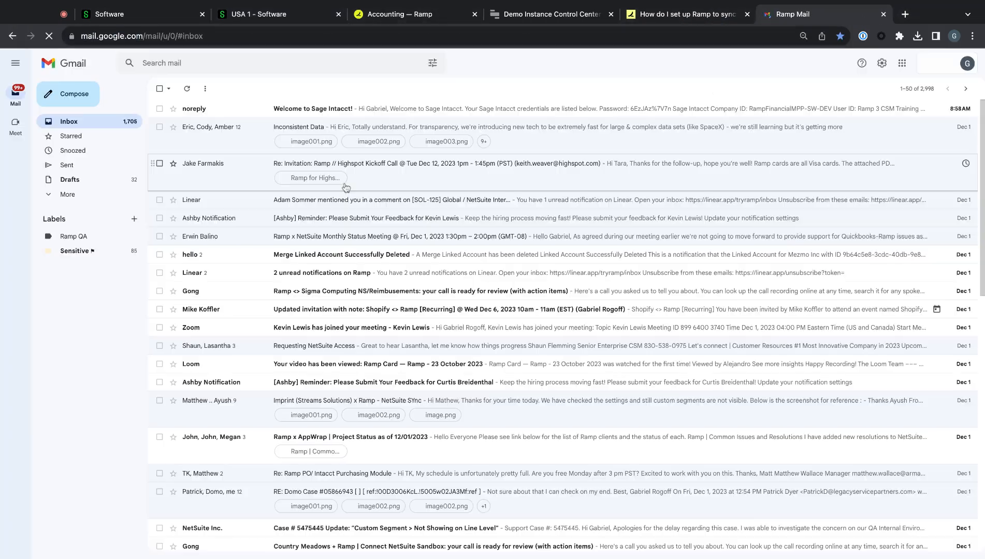
left_click(255, 115)
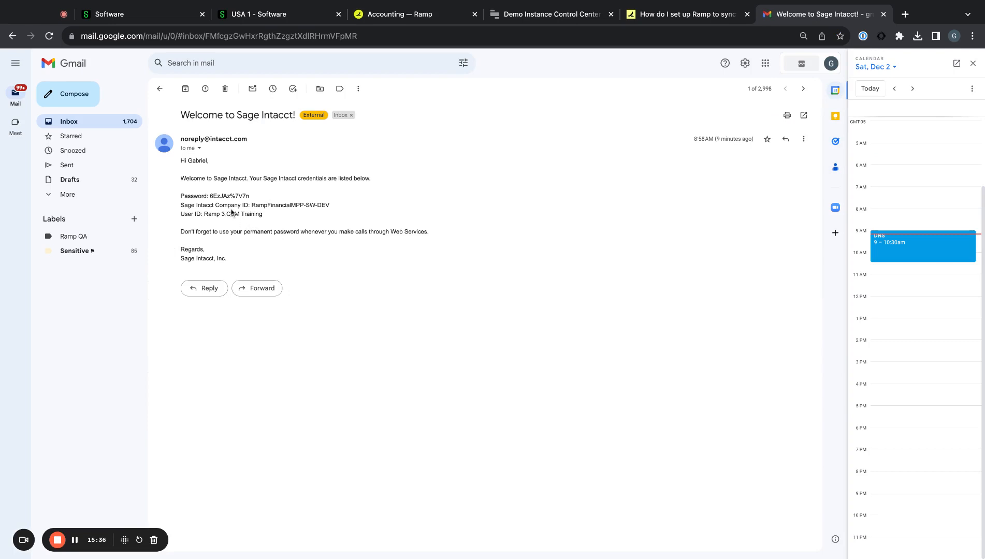
triple_click(299, 216)
left_click(299, 216)
triple_click(328, 217)
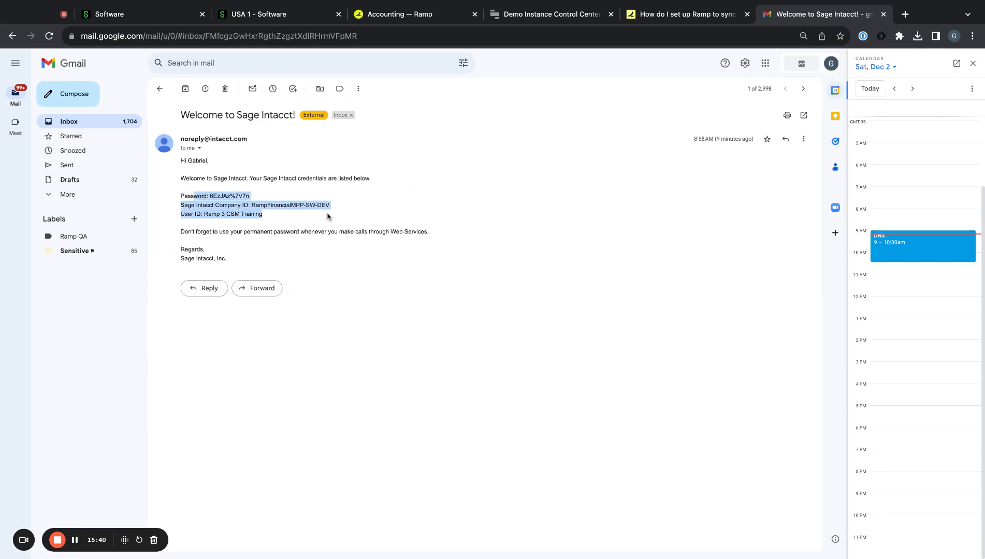
left_click(326, 215)
left_click(398, 18)
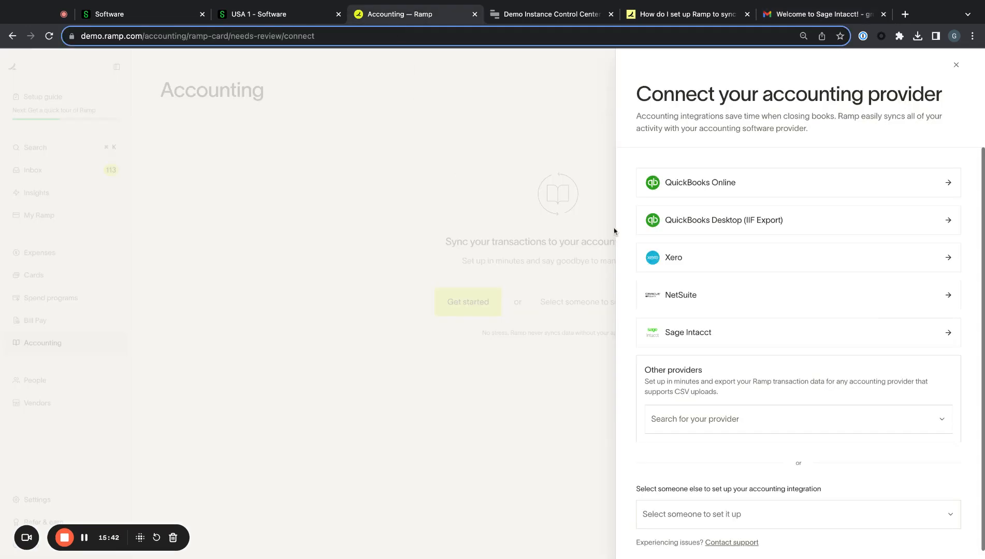
- Choose Sage Intacct in Ramp and paste the web services user ID from the email
left_click(662, 334)
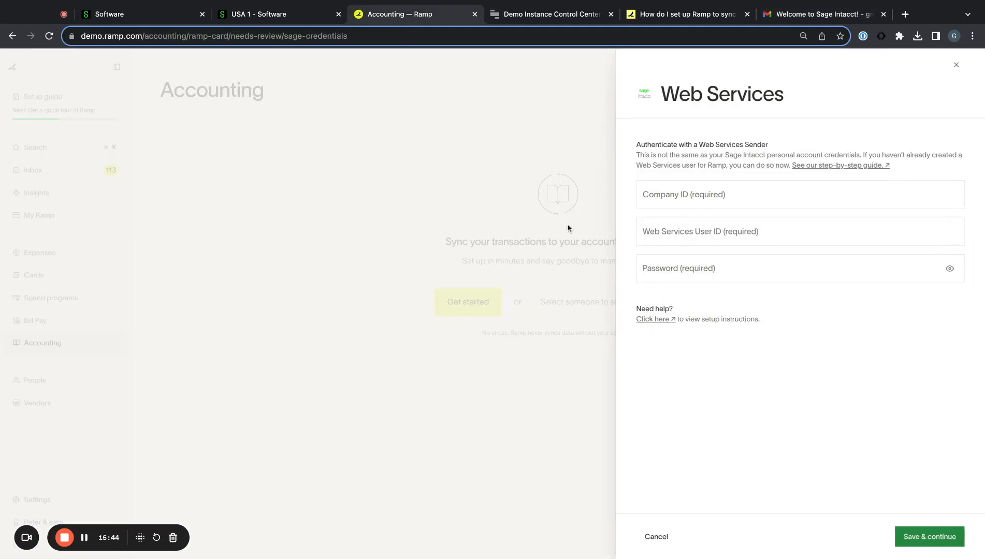
left_click(260, 17)
left_click(431, 19)
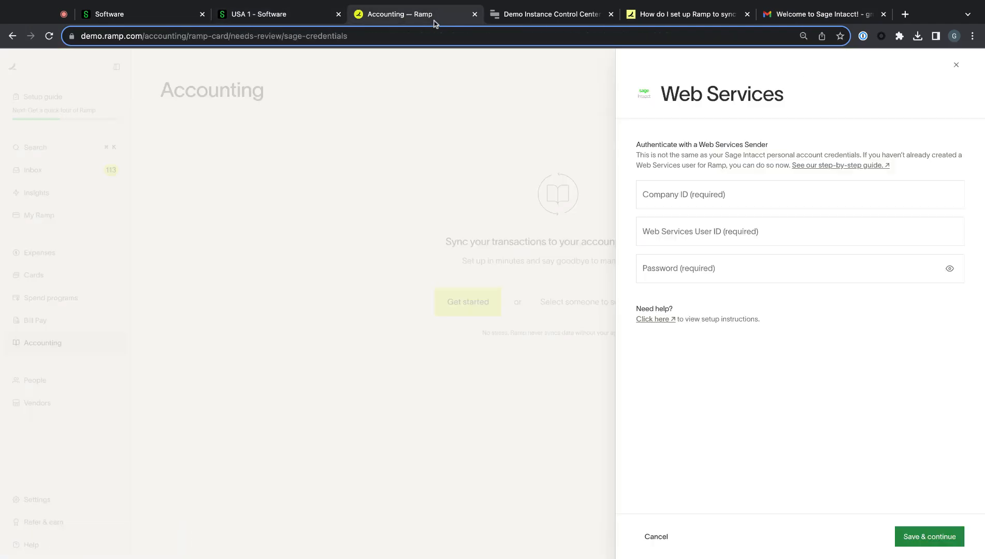
left_click_drag(821, 14, 549, 18)
left_click_drag(280, 217, 216, 215)
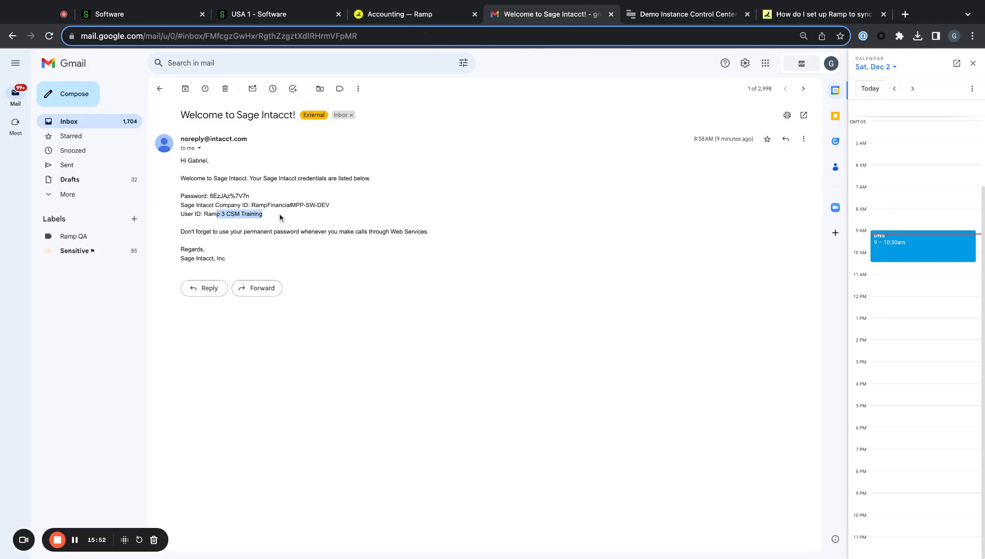
left_click(818, 14)
left_click(385, 17)
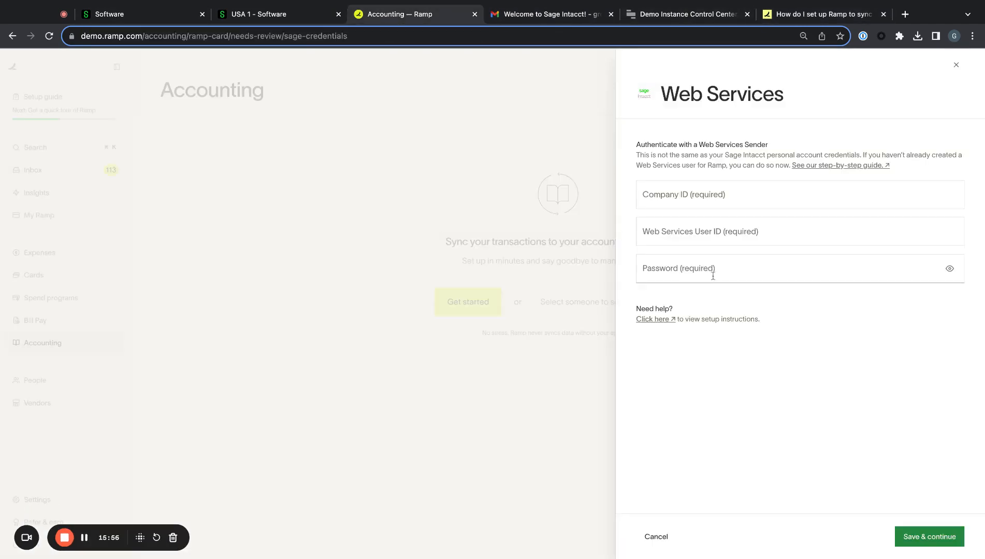
left_click(679, 237)
type("Ramp 3 CSM Training")
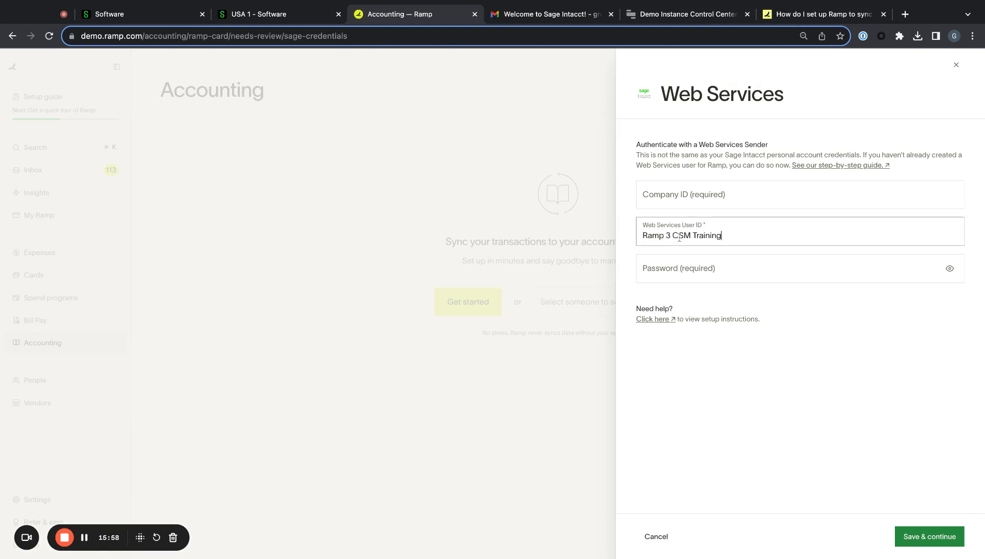
- Copy the company ID from the welcome email and paste it into the Company ID field
left_click(693, 208)
left_click(540, 18)
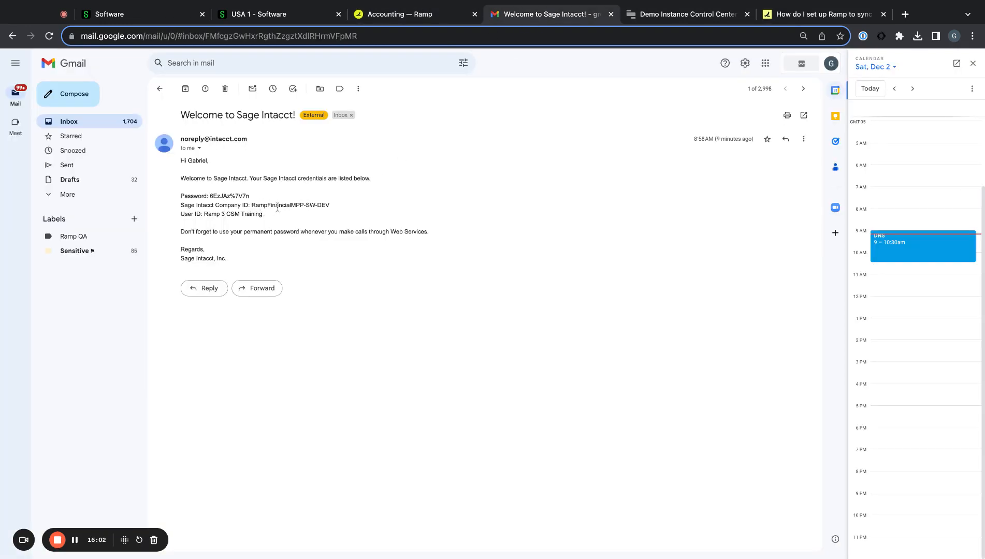
left_click_drag(348, 204, 252, 206)
key("super+c")
left_click(663, 16)
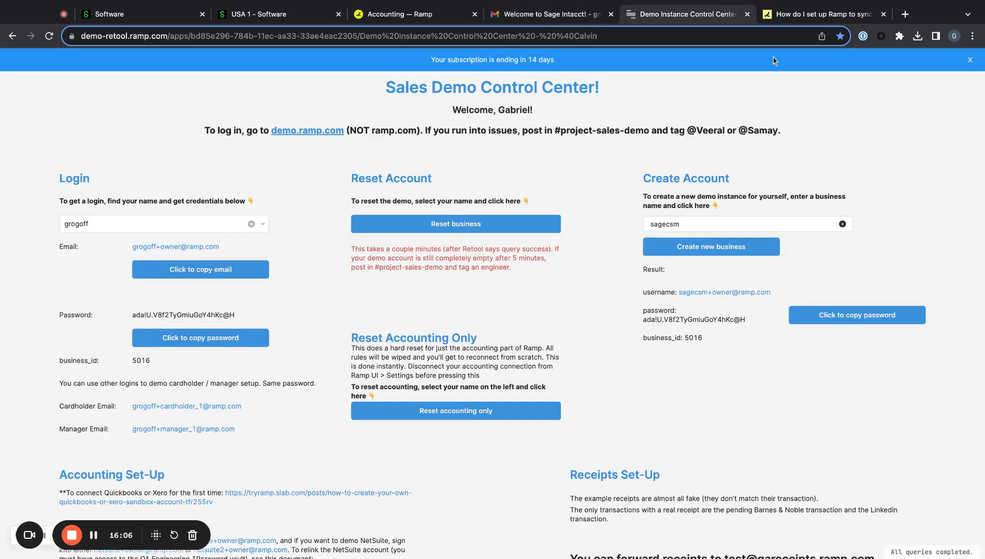
left_click(804, 15)
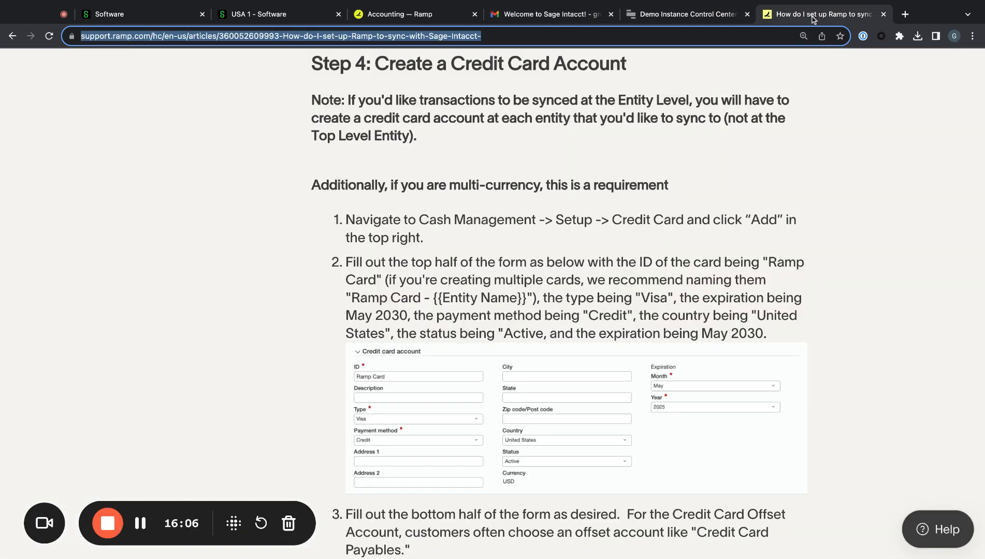
left_click(398, 18)
key("super+v")
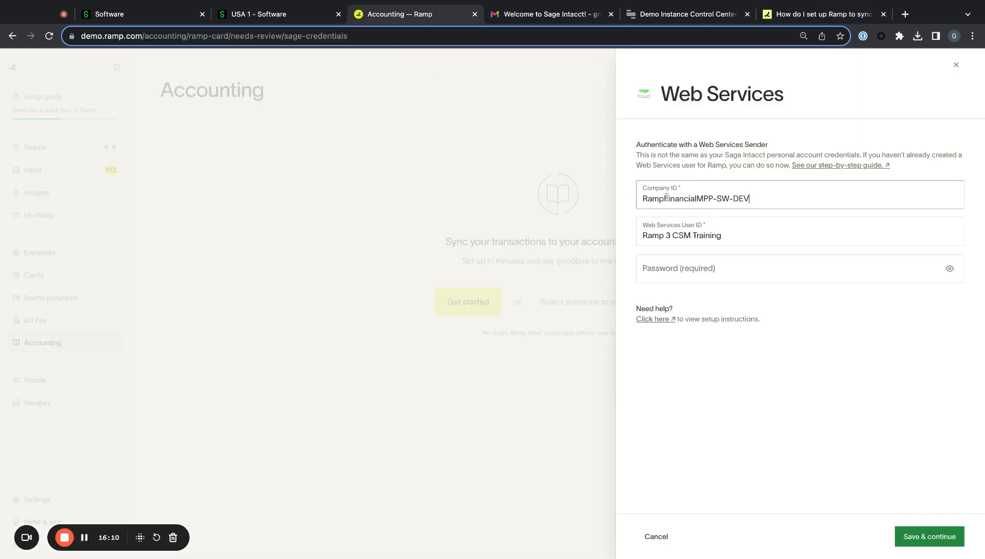
- Paste the web services password from the email and submit with Save & continue
left_click(706, 268)
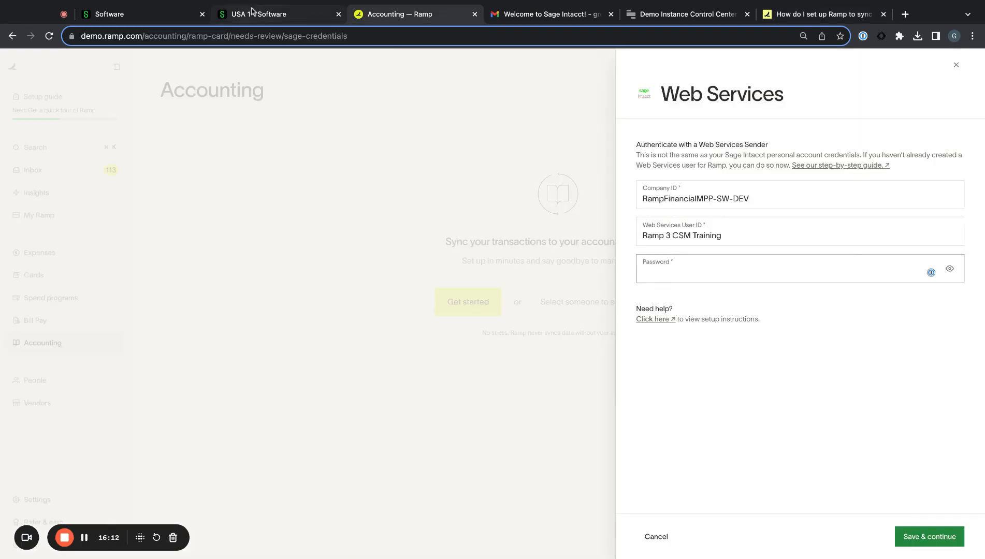
left_click(569, 15)
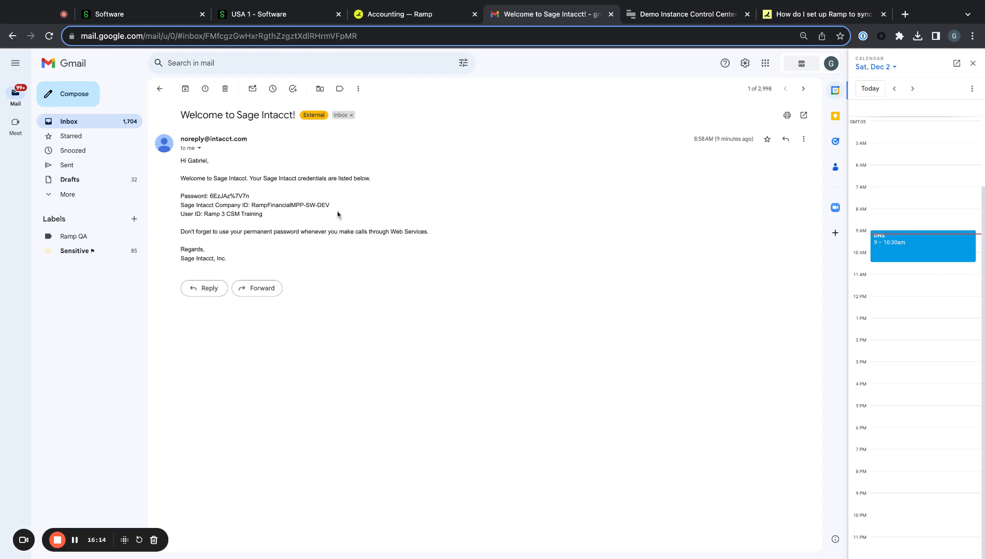
left_click_drag(271, 201, 273, 201)
left_click(409, 14)
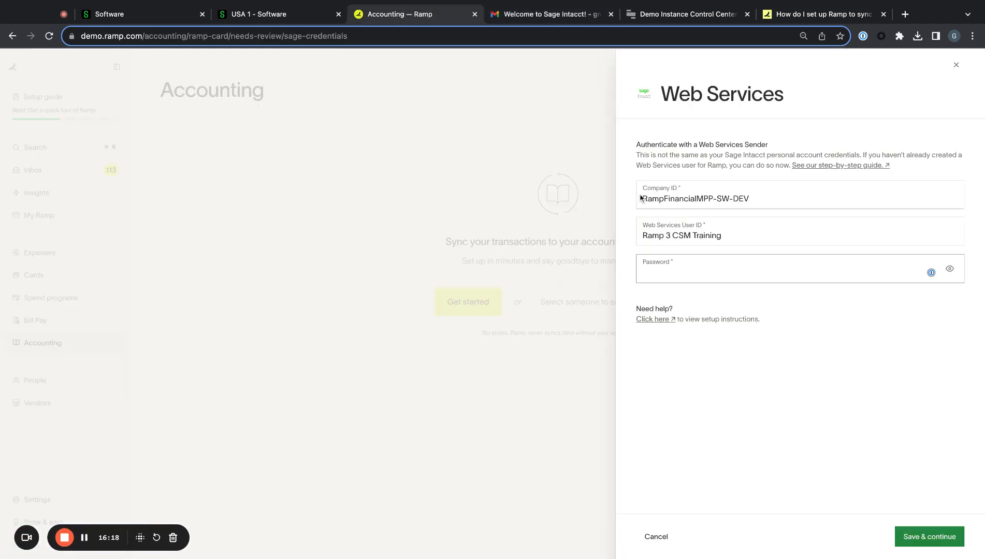
key("super+v")
left_click(922, 535)
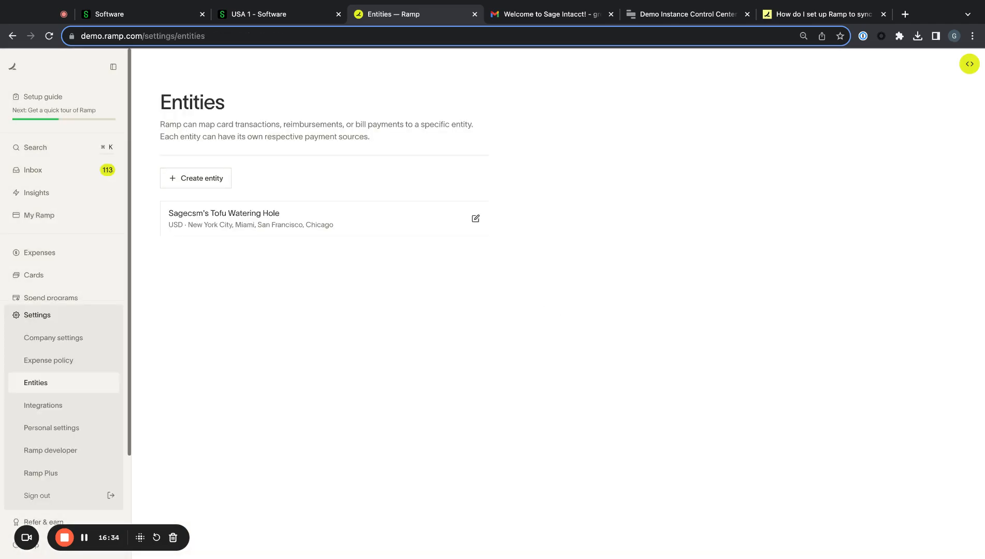
- Compare a new Ramp entity's subsidiary options with Intacct's entity list, then cancel that entity
left_click(213, 180)
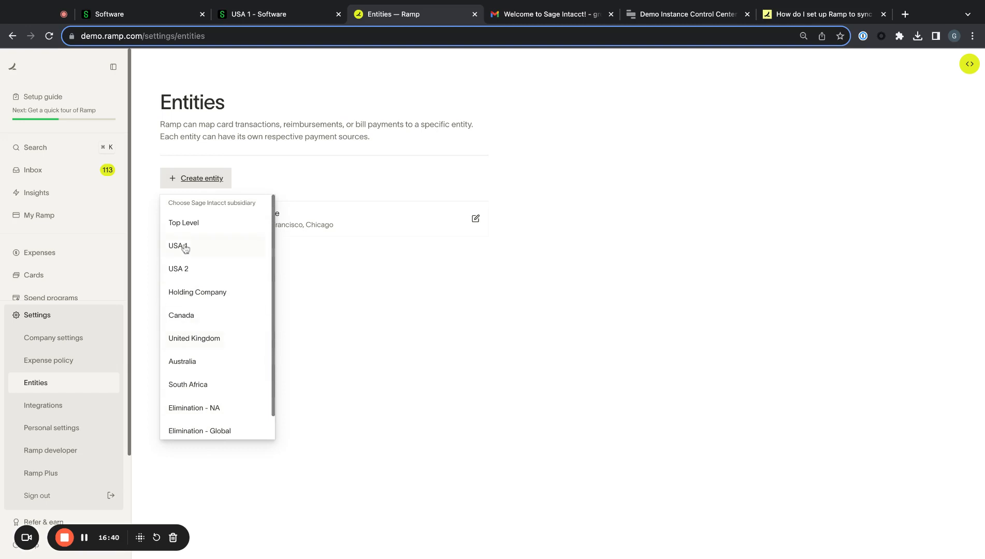
scroll(199, 329, "down", 1)
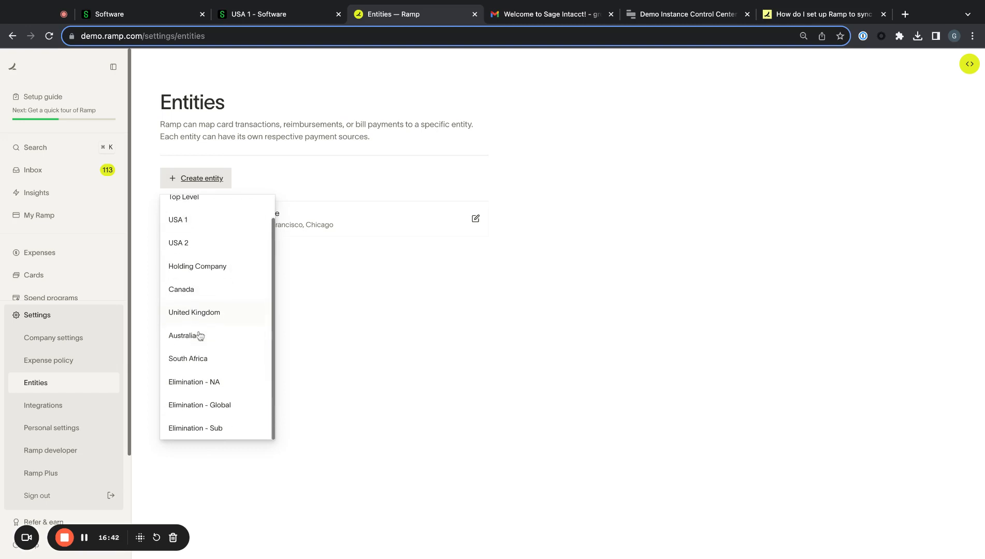
scroll(188, 234, "up", 1)
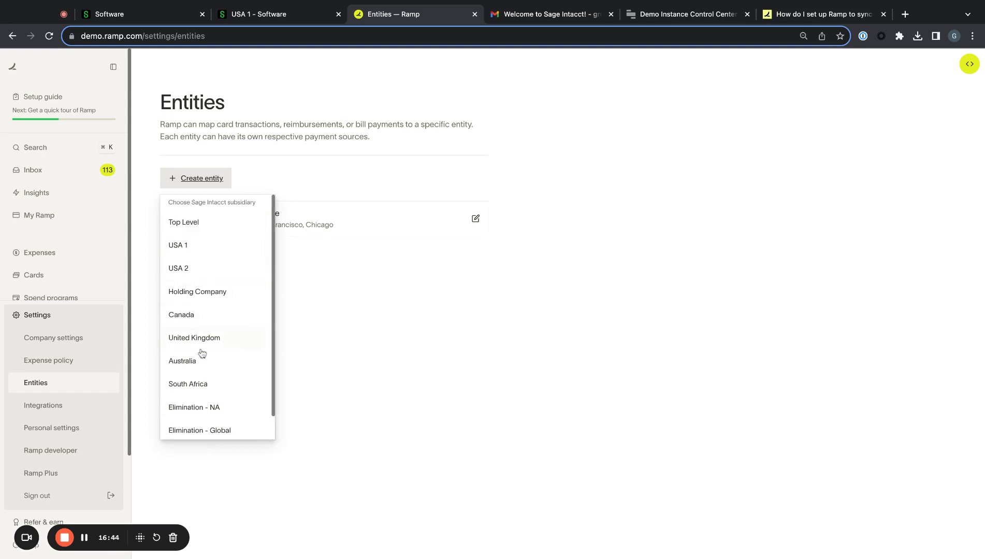
scroll(203, 373, "down", 1)
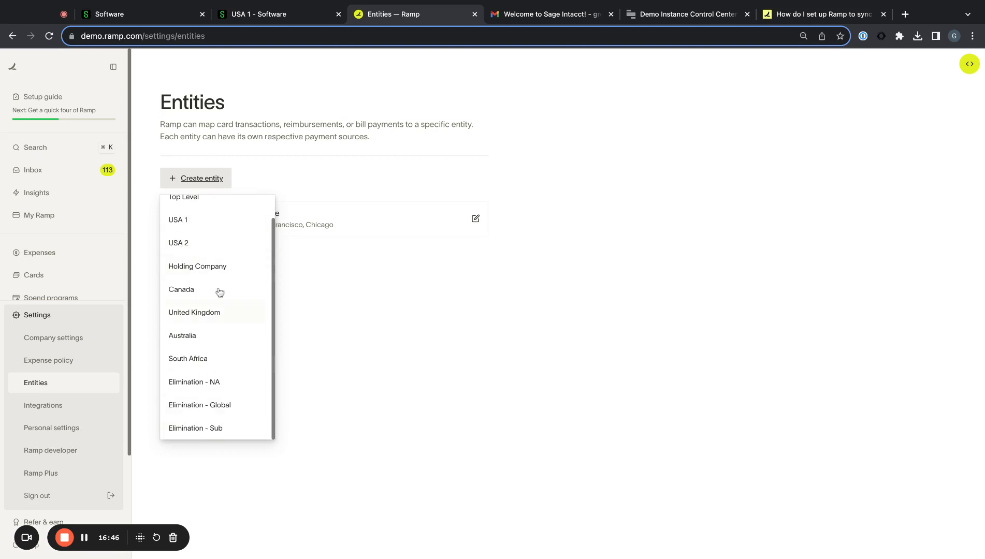
left_click(273, 14)
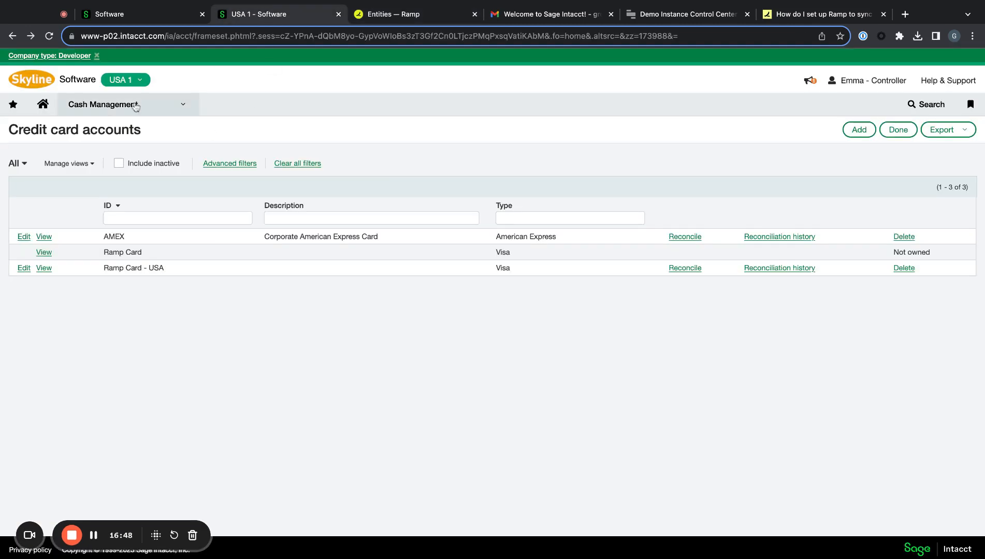
left_click(125, 86)
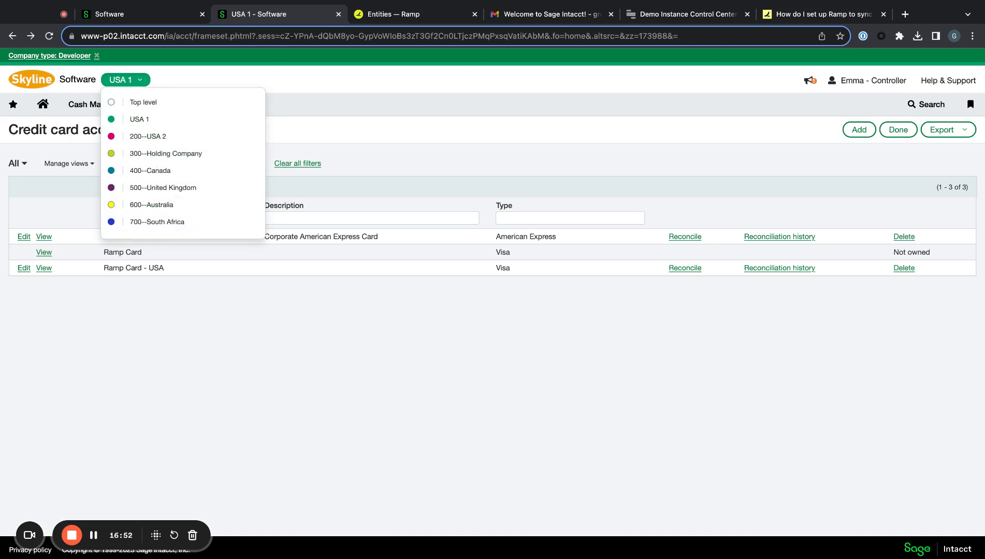
left_click(373, 15)
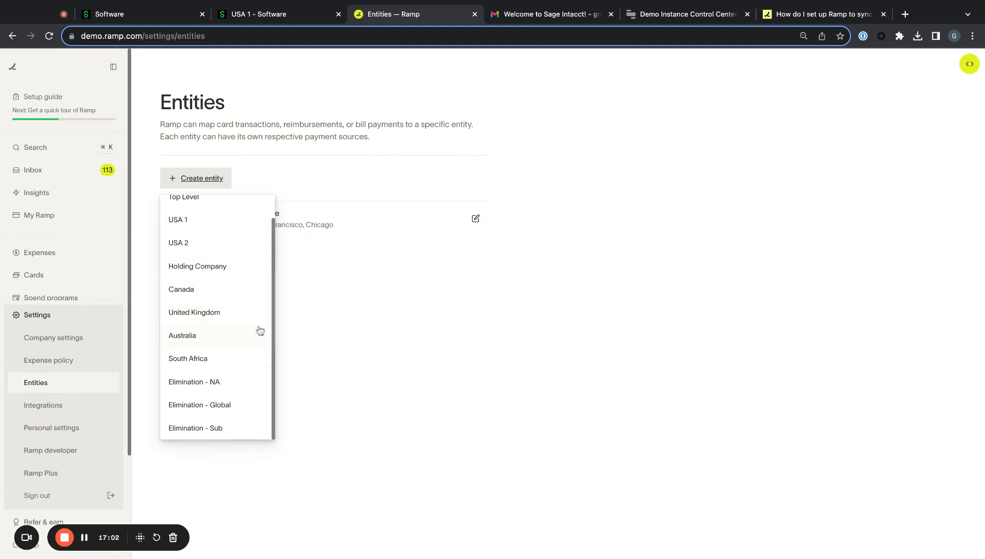
left_click(239, 7)
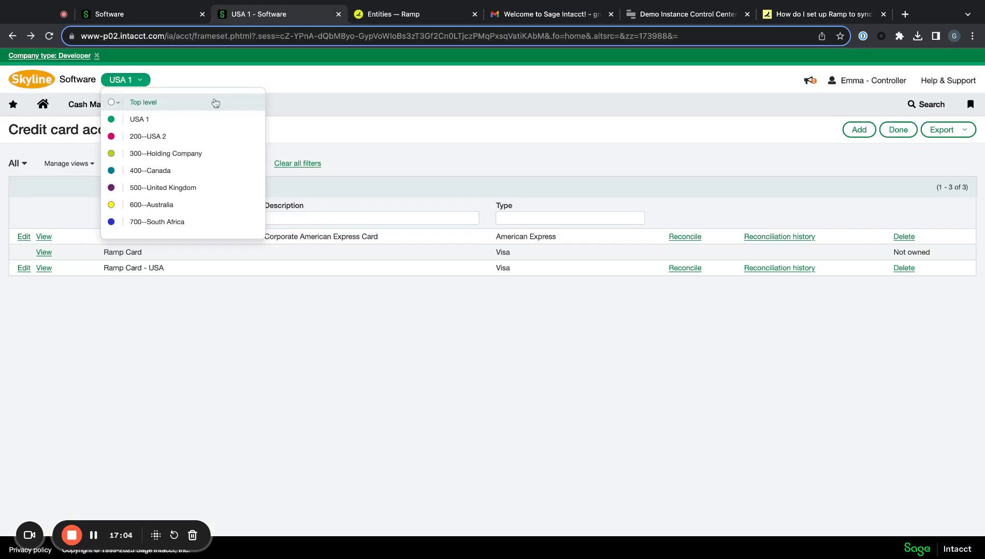
left_click(404, 12)
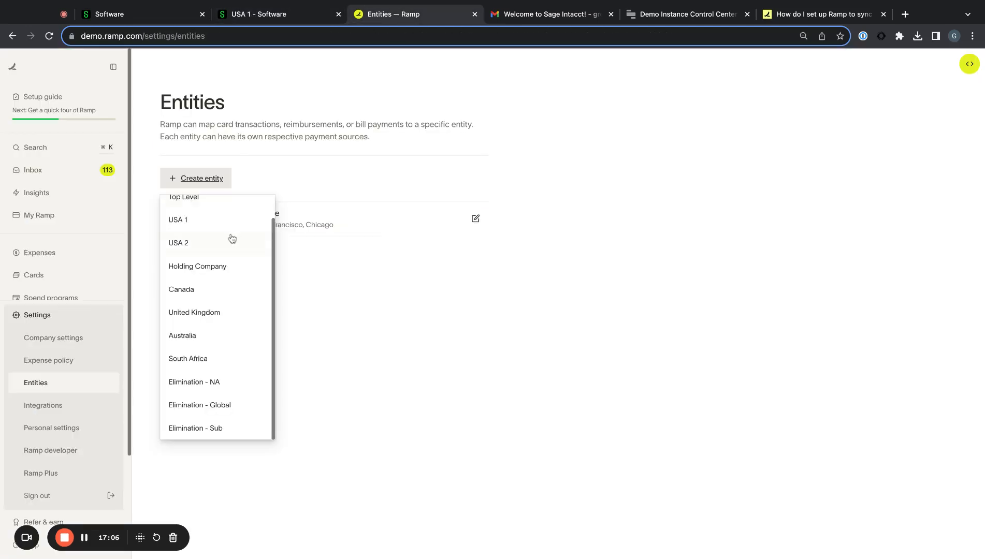
left_click(339, 251)
left_click(210, 223)
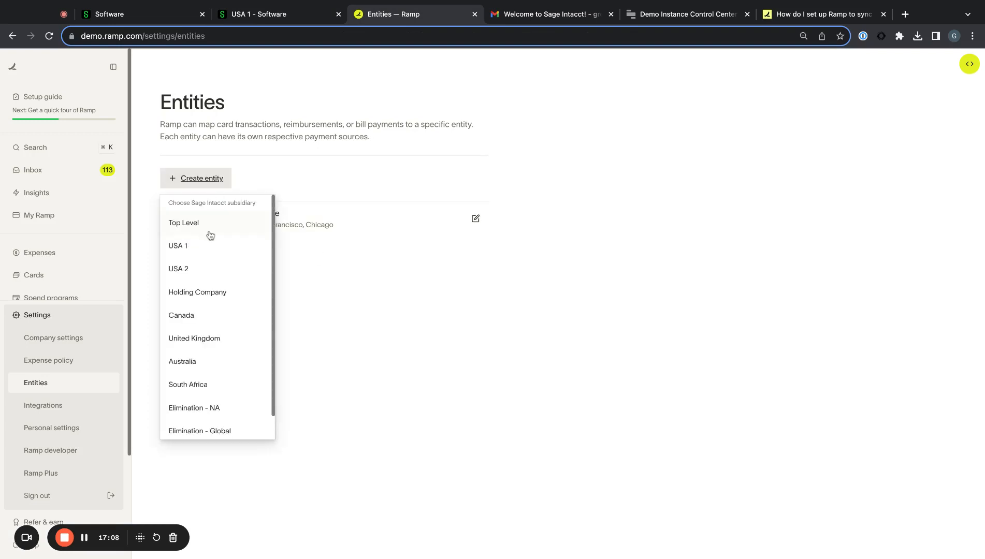
left_click(207, 251)
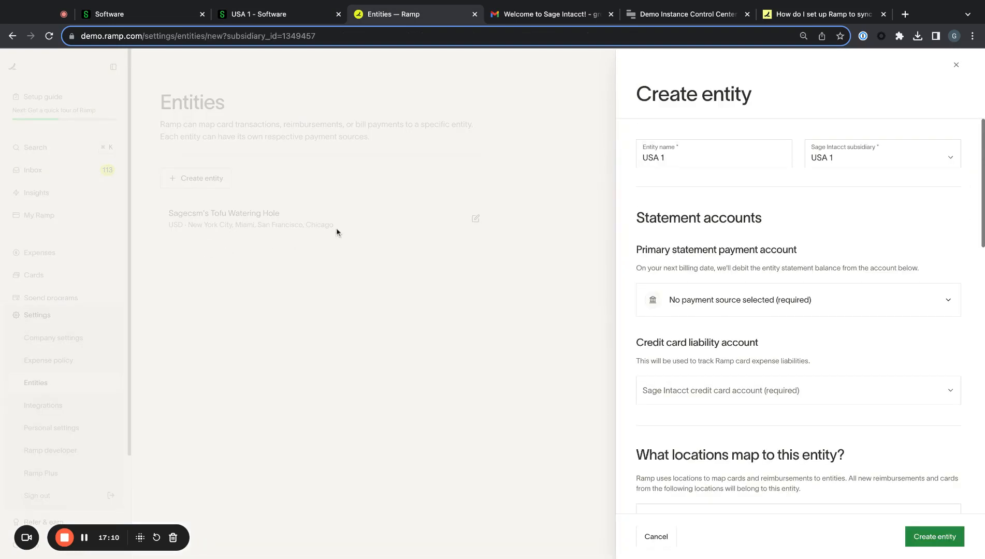
left_click(497, 246)
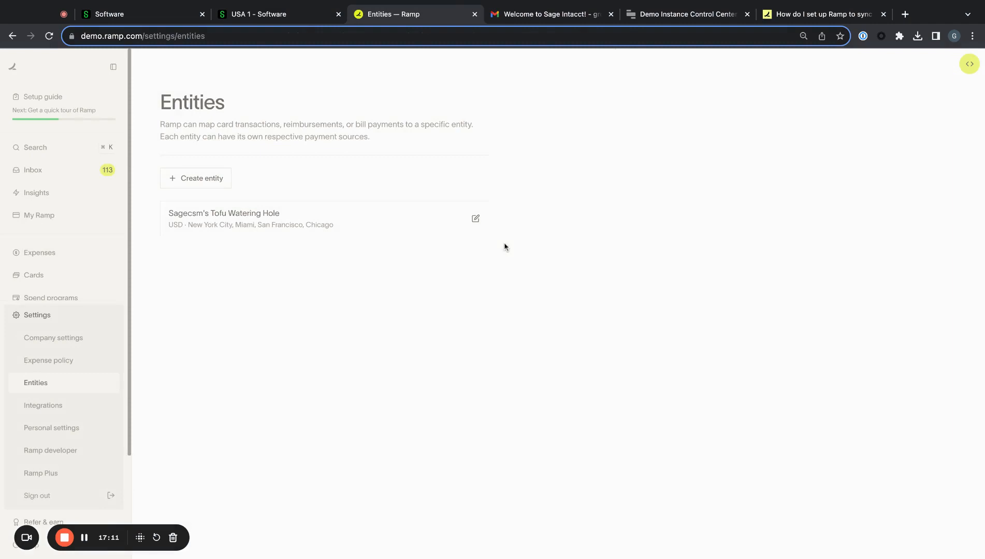
- Rename the existing entity USA 1, mapping it to subsidiary USA 1 with Ramp Card - USA liability
left_click(370, 231)
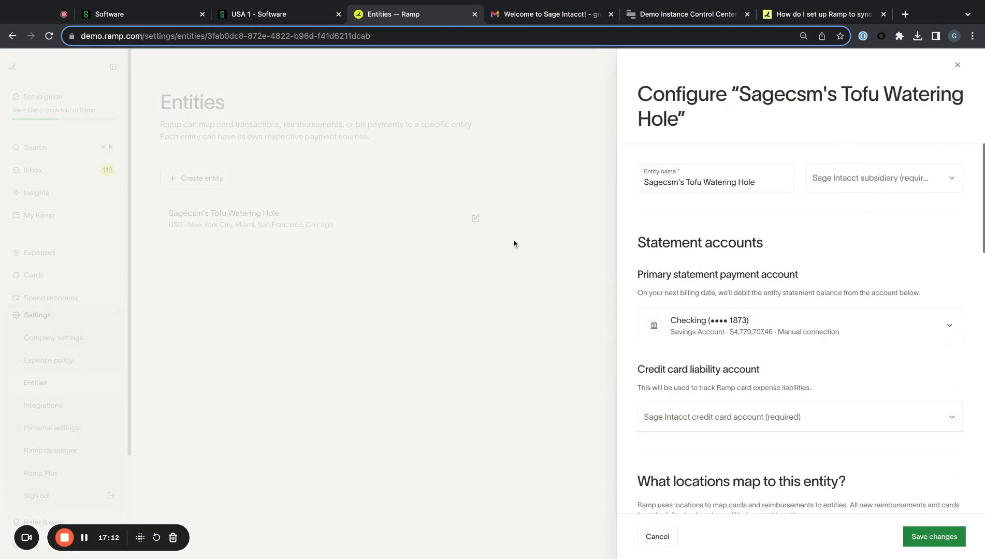
triple_click(719, 179)
type("USA 1")
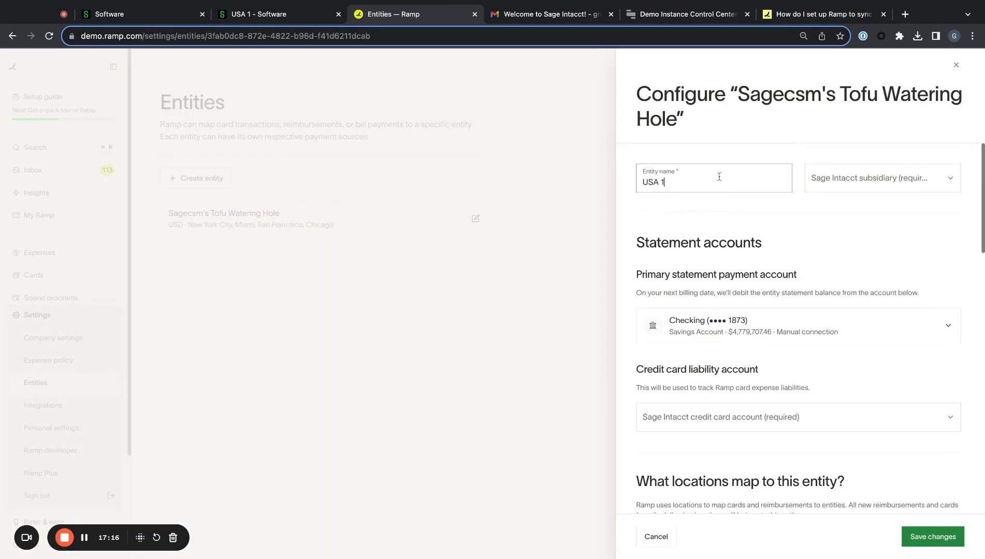
left_click(888, 181)
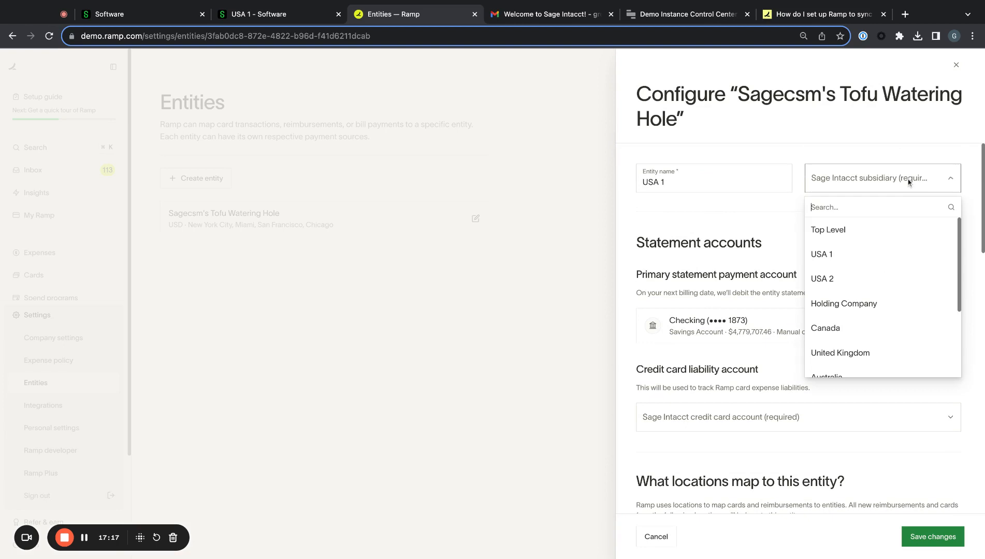
left_click(866, 257)
scroll(742, 295, "down", 3)
left_click(803, 312)
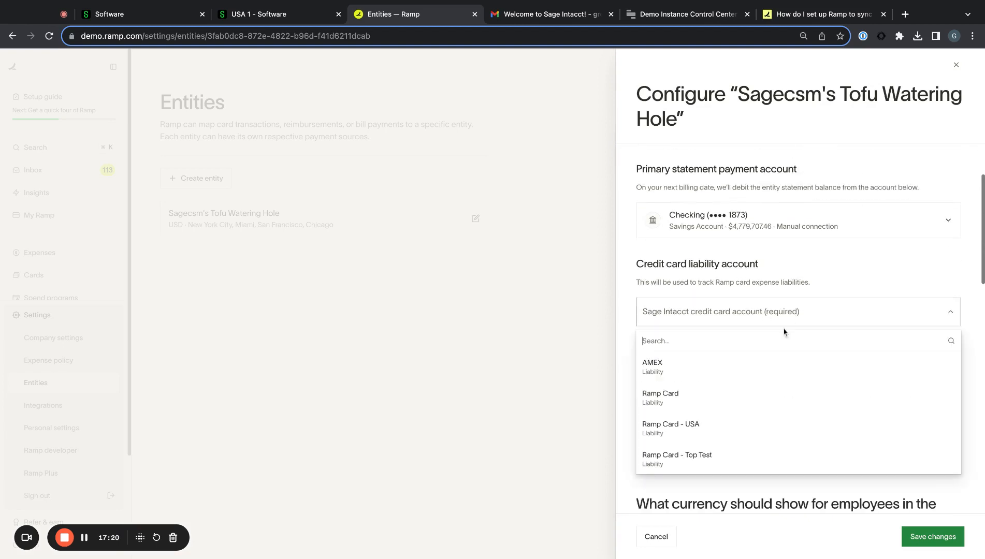
left_click(718, 425)
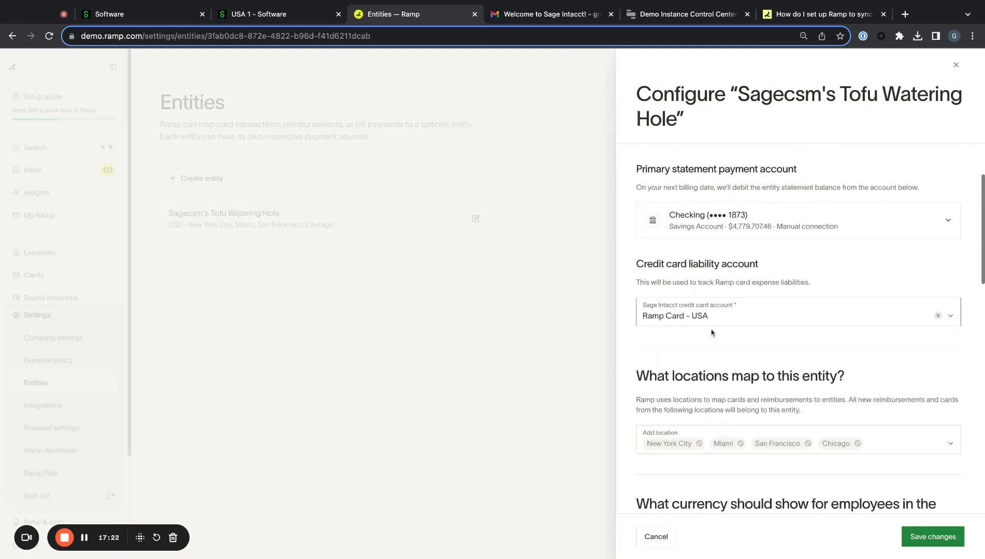
- Set the cash account to Checking 1 - Demo Bank and save the entity mapping
scroll(711, 332, "down", 4)
scroll(711, 332, "down", 3)
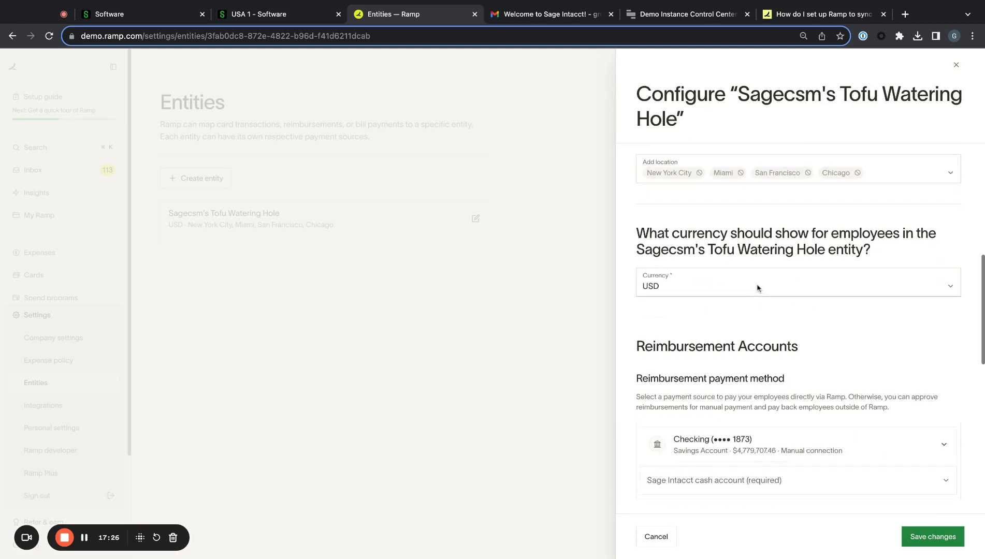
scroll(756, 286, "up", 1)
left_click_drag(876, 256, 637, 240)
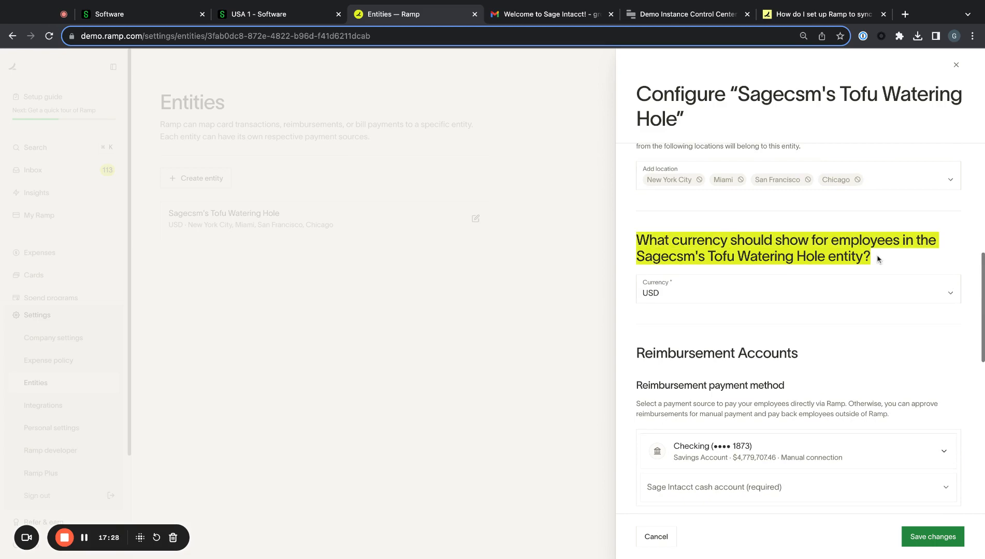
left_click(762, 250)
scroll(805, 281, "down", 4)
scroll(805, 283, "down", 4)
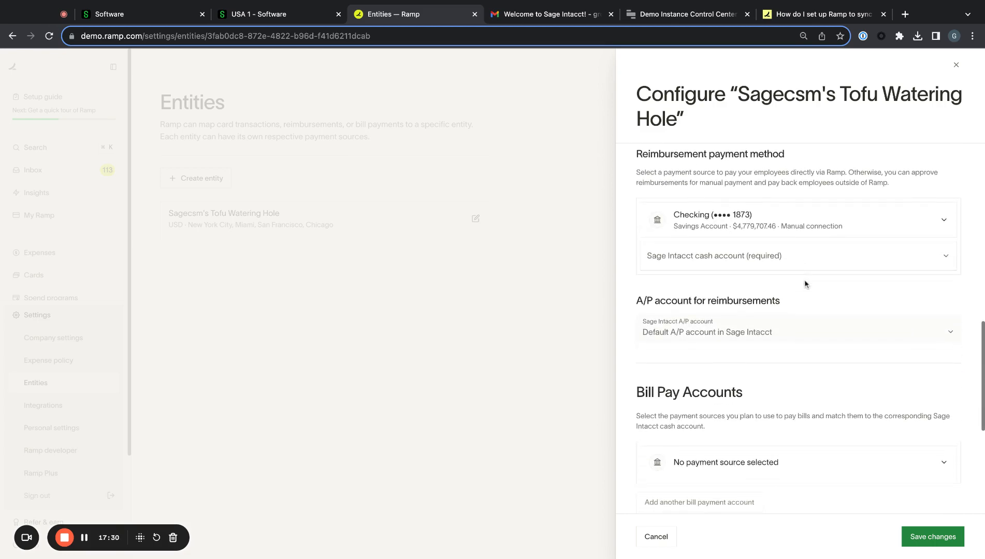
scroll(800, 370, "up", 4)
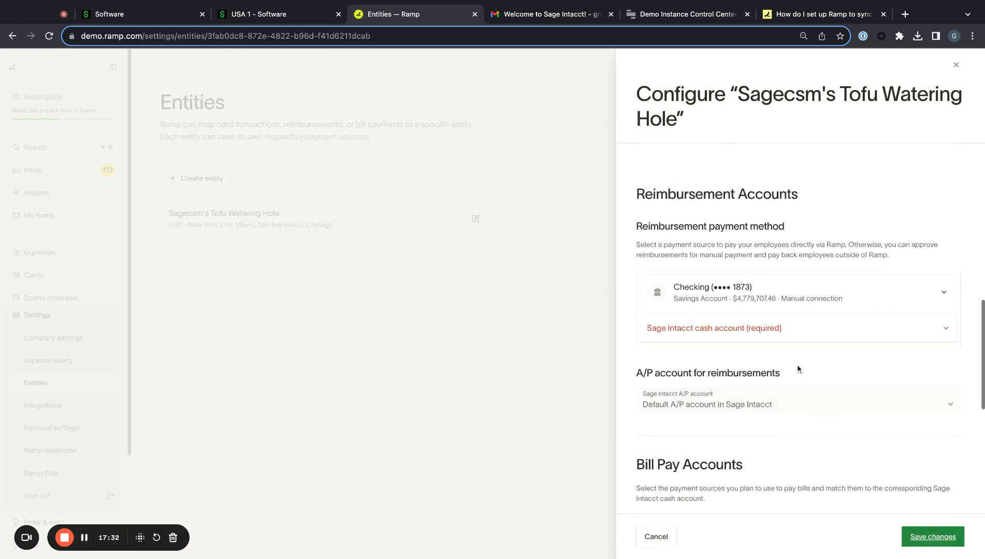
left_click(756, 331)
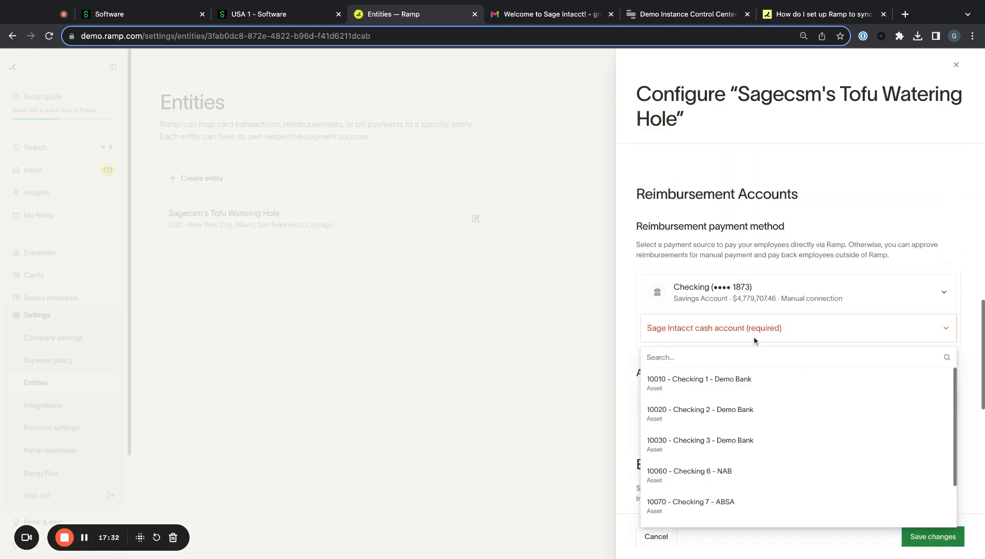
left_click(782, 383)
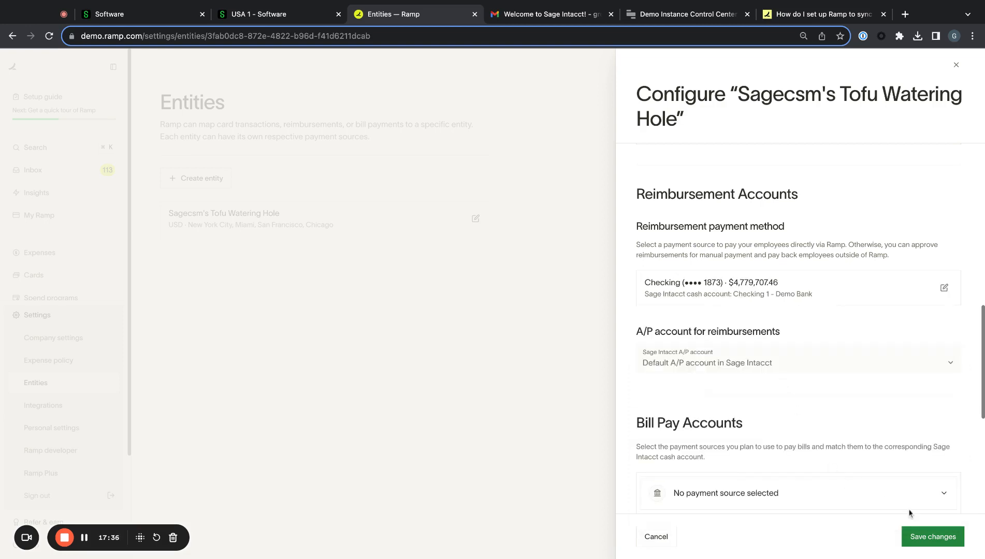
left_click(934, 533)
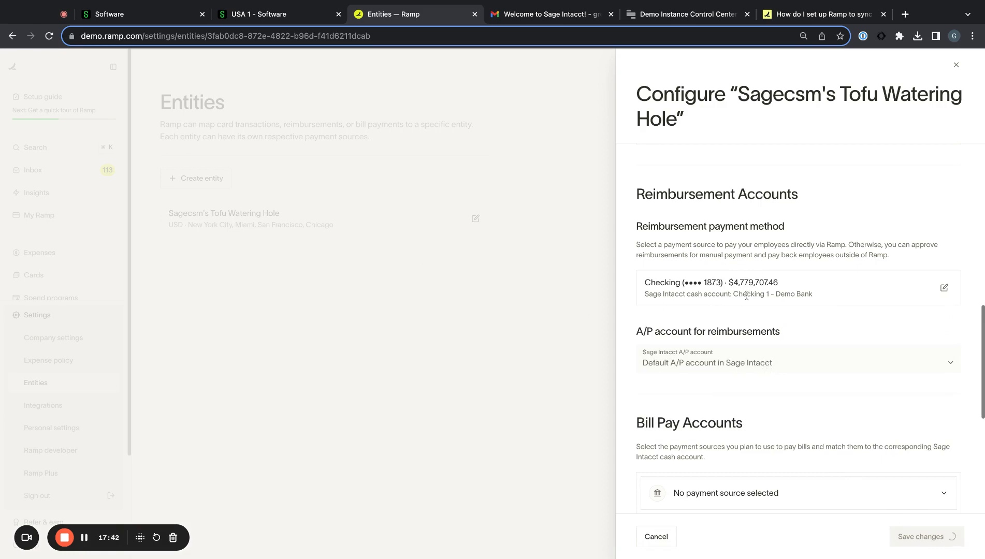
- Reopen the USA 1 entity to review its settings, then close back to the entities list
left_click(344, 224)
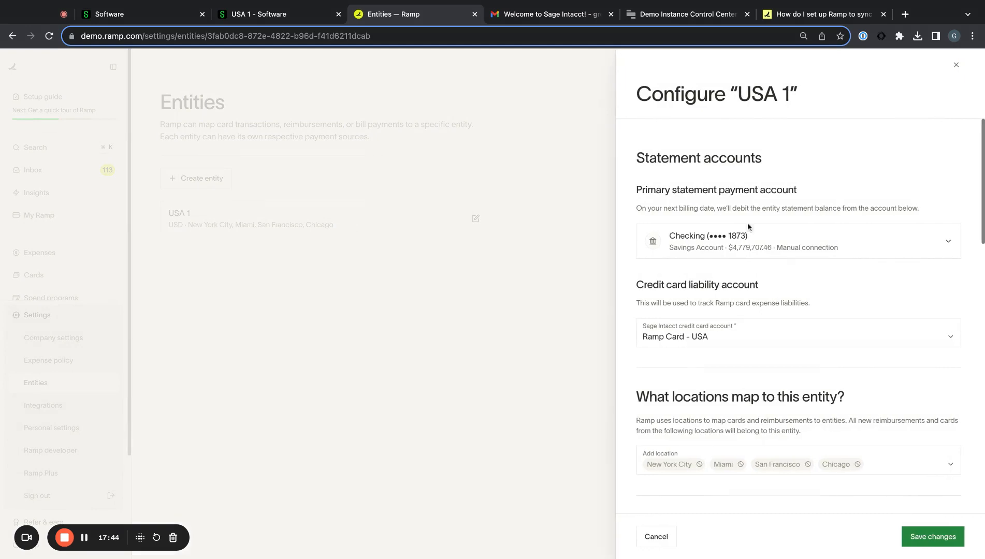
scroll(783, 252, "down", 5)
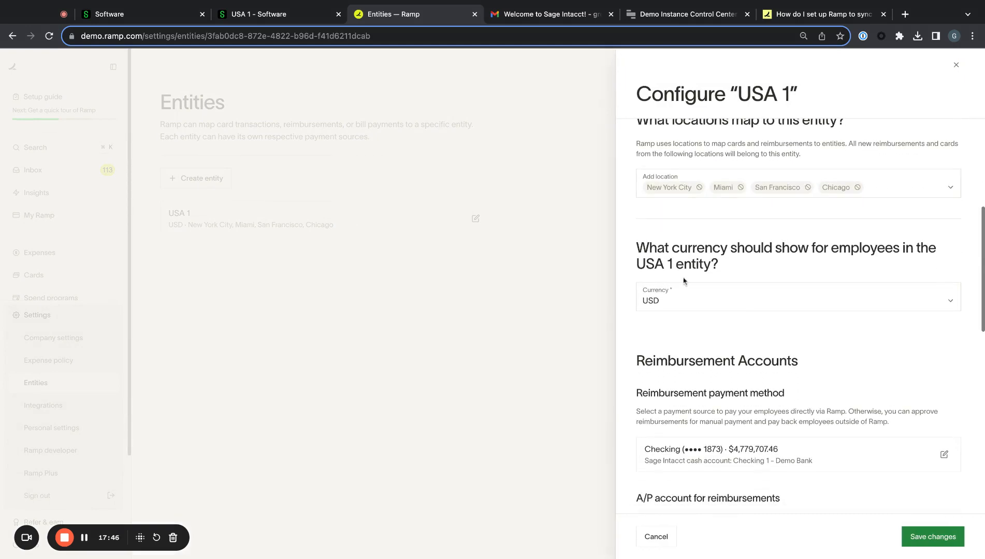
scroll(737, 280, "down", 10)
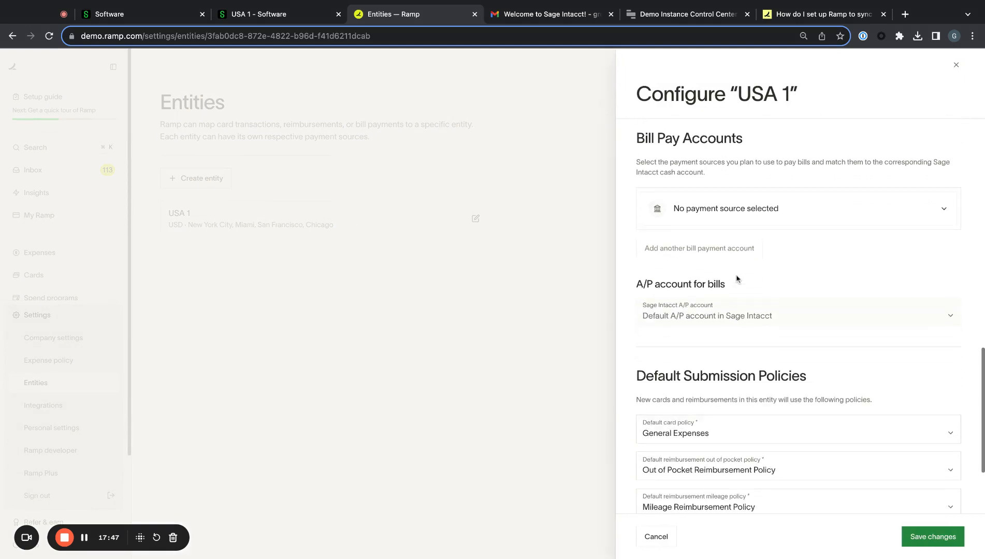
scroll(811, 319, "down", 1)
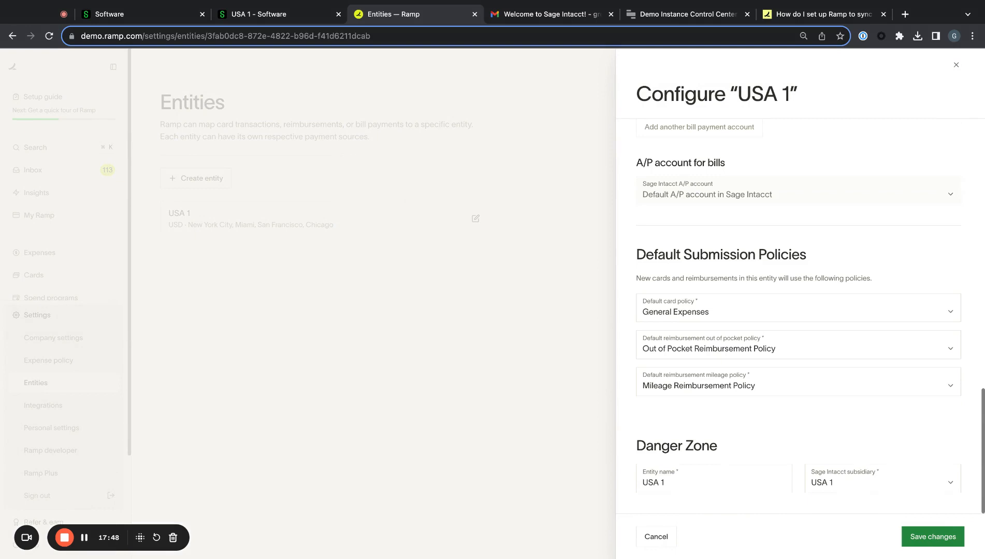
left_click(576, 285)
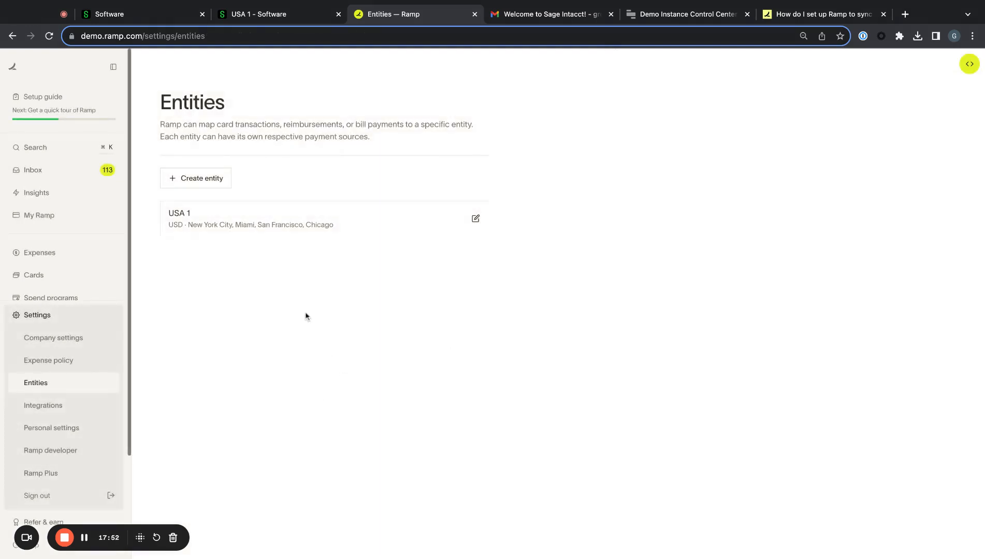
- Open Ramp's Ramp Card accounting list, dismiss the new-feature popup, and preview a Home Depot transaction
scroll(36, 281, "down", 3)
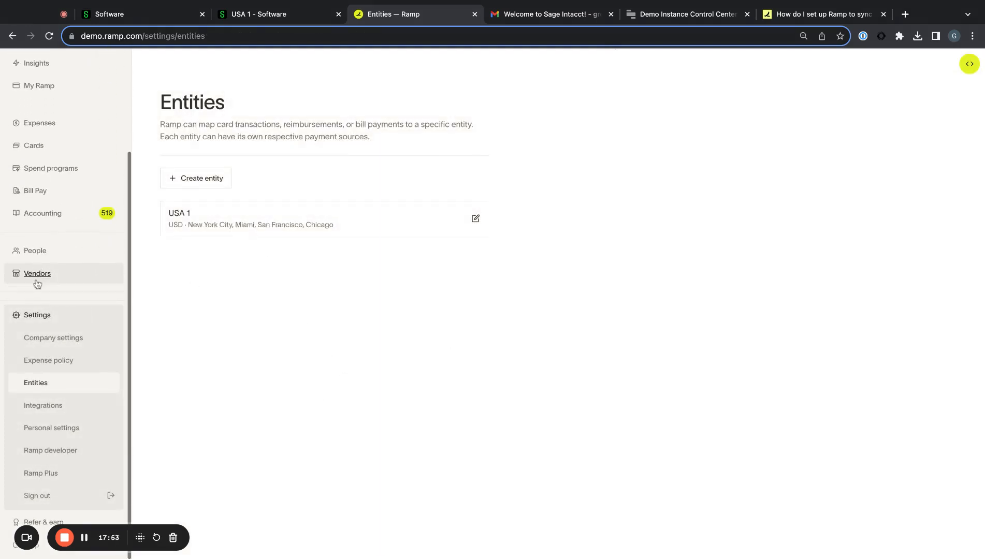
left_click(53, 218)
left_click(419, 460)
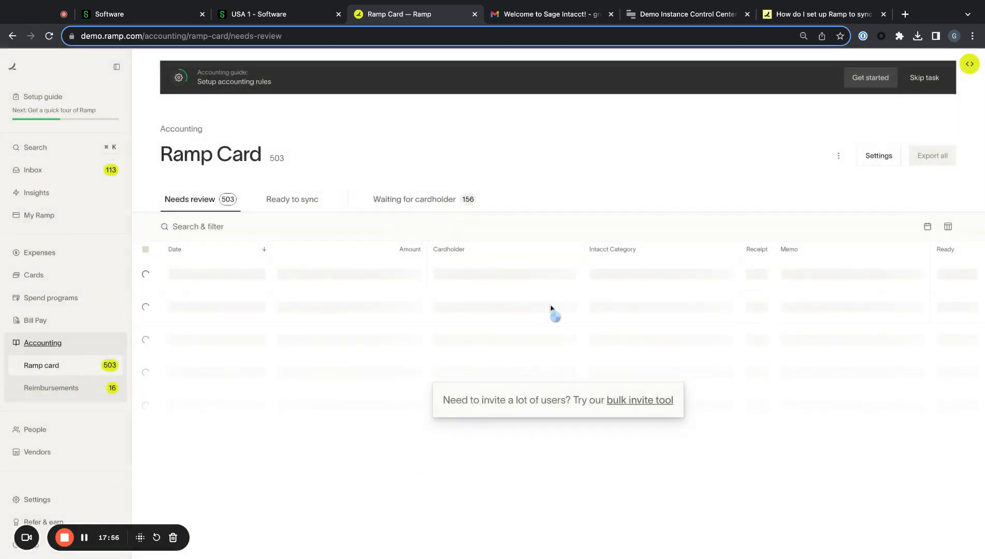
left_click(571, 321)
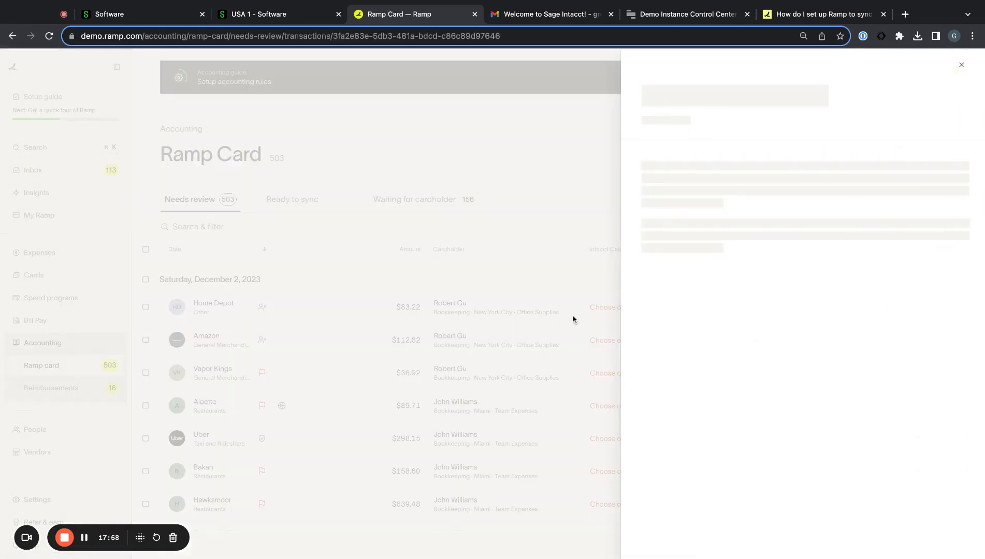
left_click(567, 206)
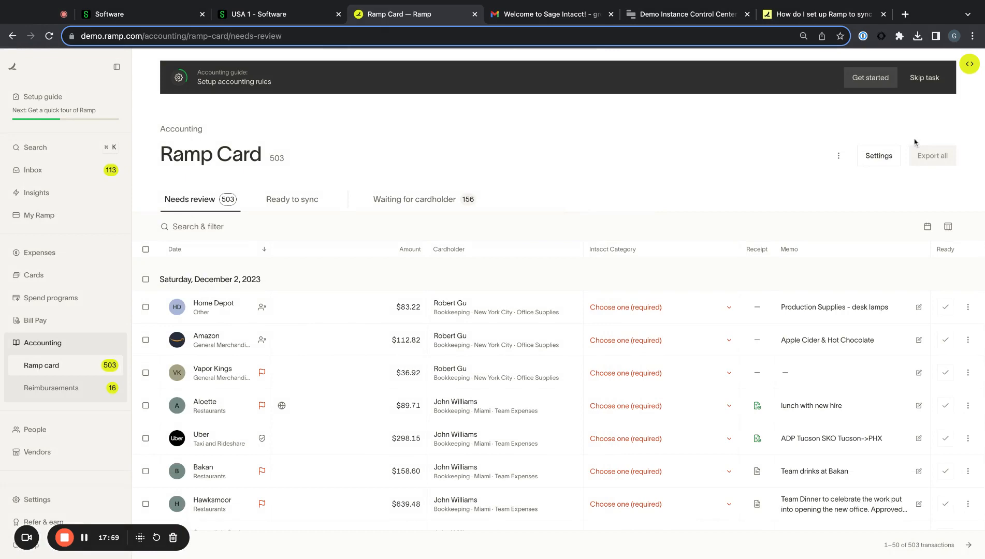
- Check the Sage Intacct integration settings and the Home Depot $83.22 transaction details
left_click(879, 155)
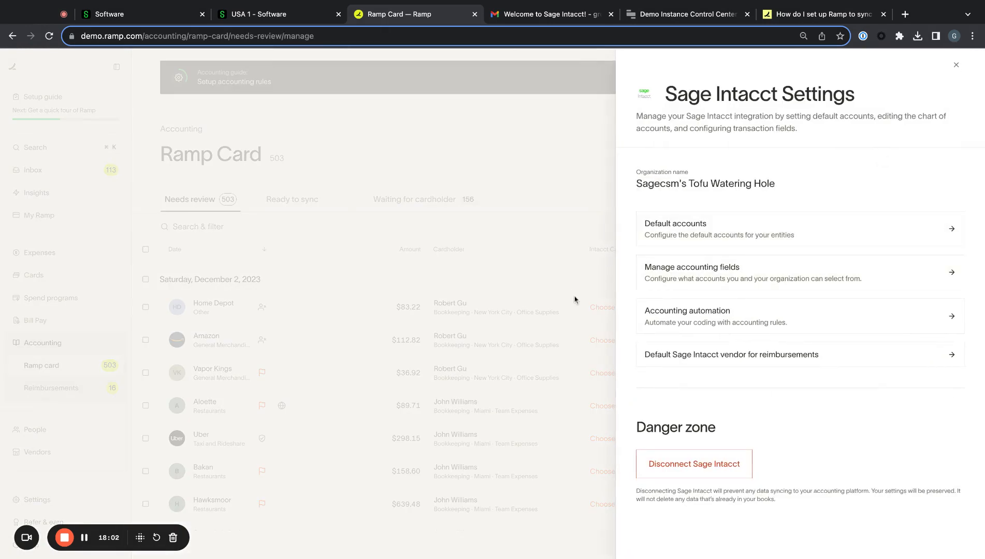
left_click(575, 300)
left_click(422, 322)
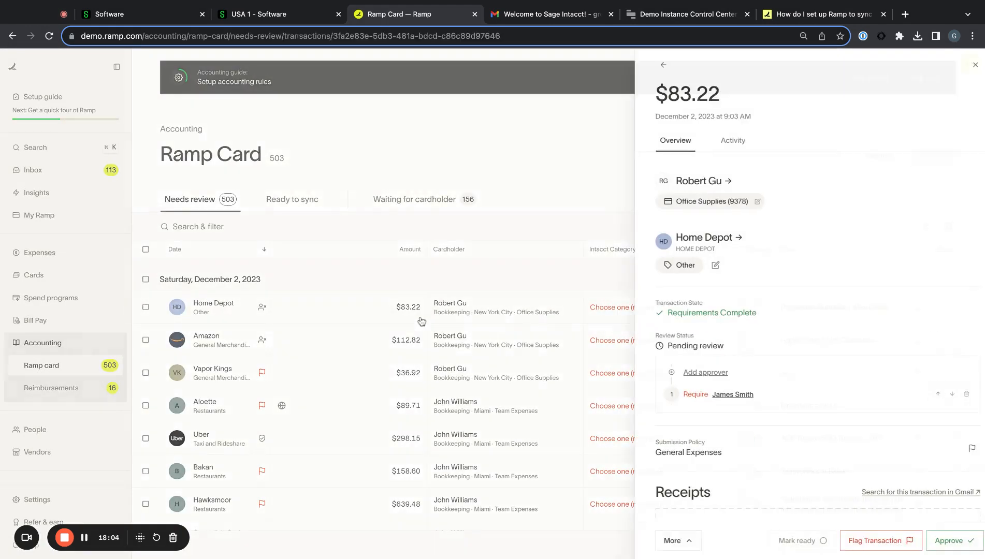
left_click(398, 294)
- Glance at Ready to sync, return to Needs review, and select the Home Depot transaction
left_click(275, 200)
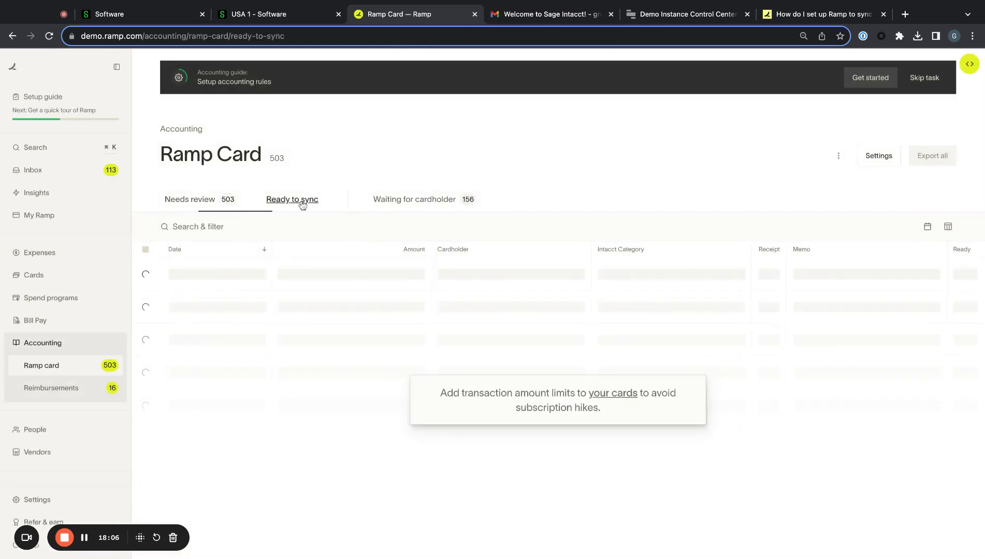
left_click(198, 207)
left_click(259, 311)
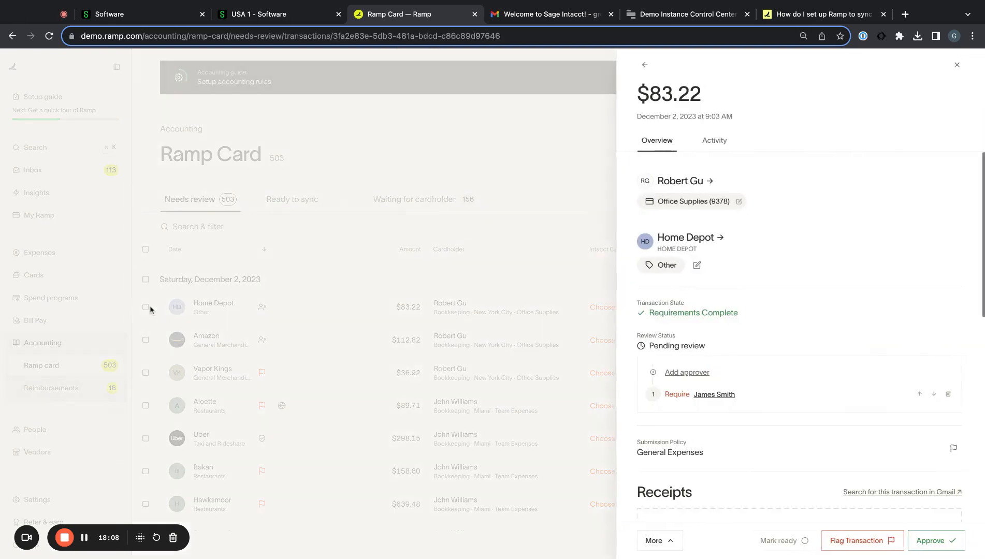
left_click(149, 308)
left_click(146, 307)
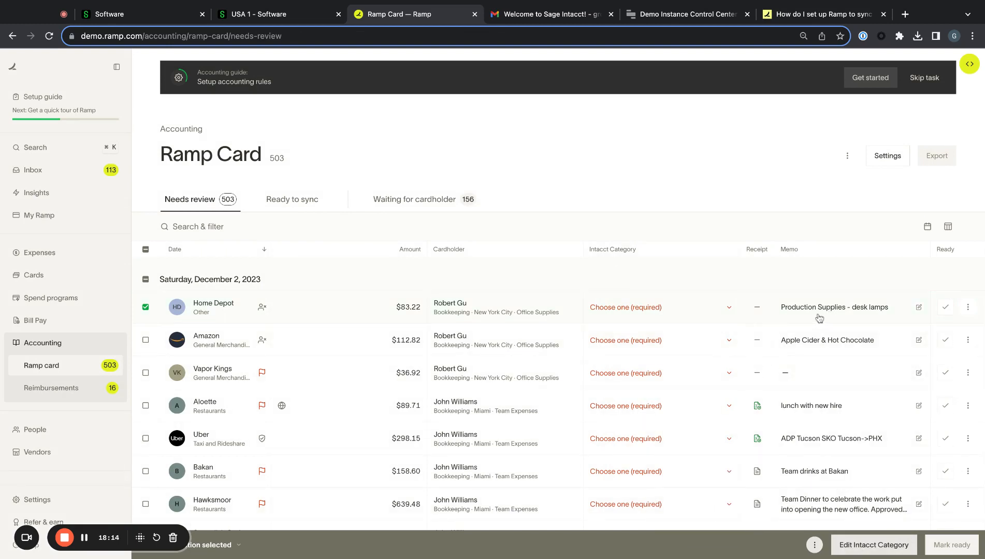
- Deselect Home Depot and search its Intacct categories for 'expen' and 'trav', closing without choosing
left_click(146, 307)
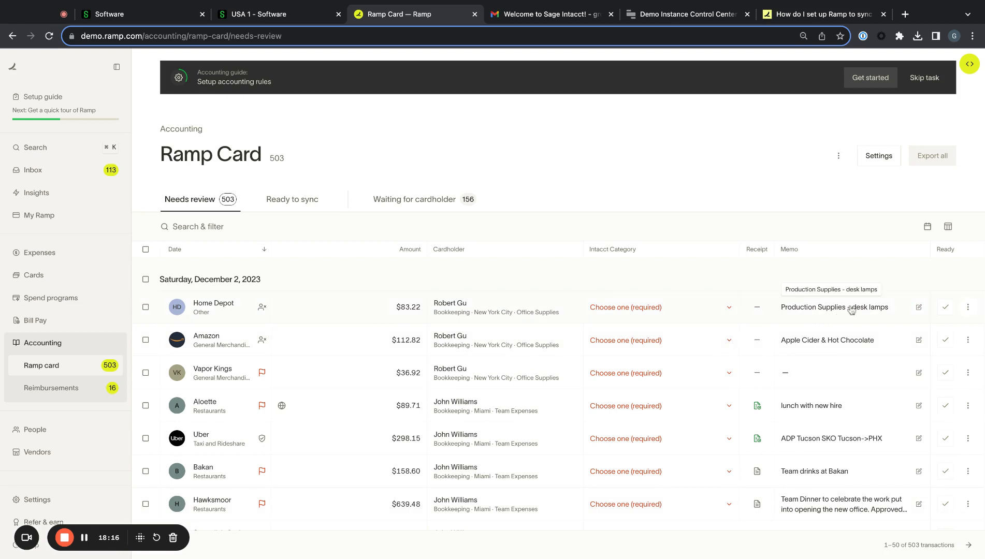
left_click(621, 307)
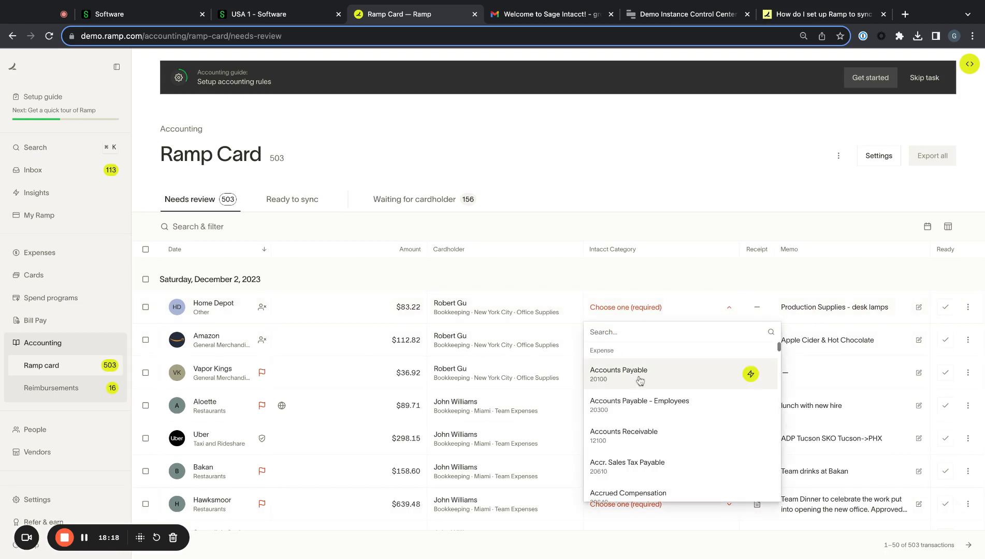
scroll(638, 410, "down", 2)
scroll(638, 411, "down", 8)
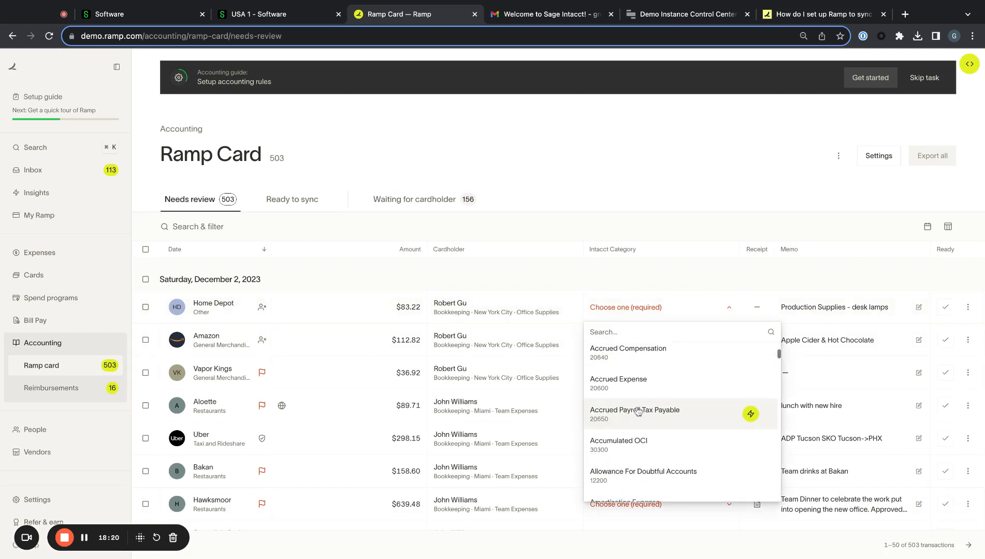
scroll(751, 402, "down", 1)
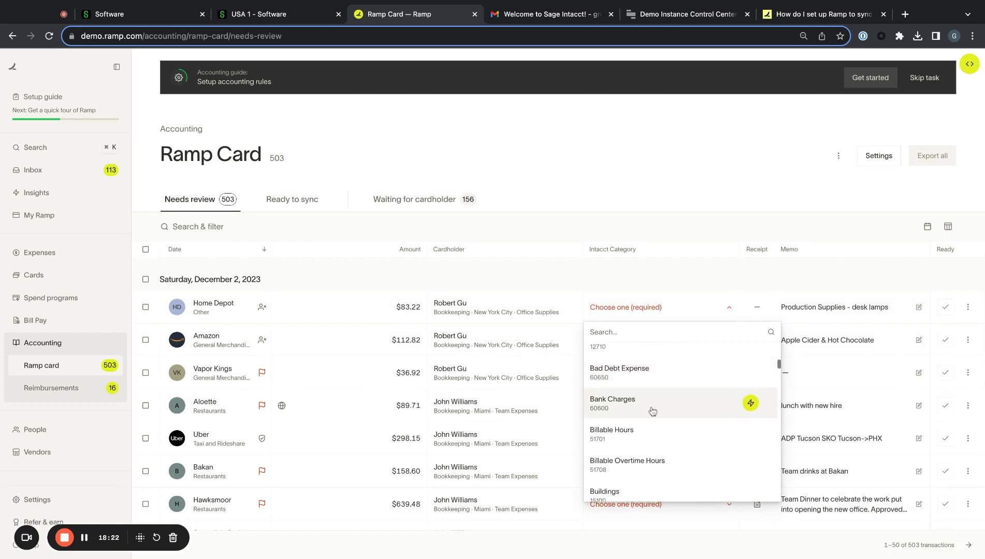
scroll(652, 412, "down", 2)
type("exp")
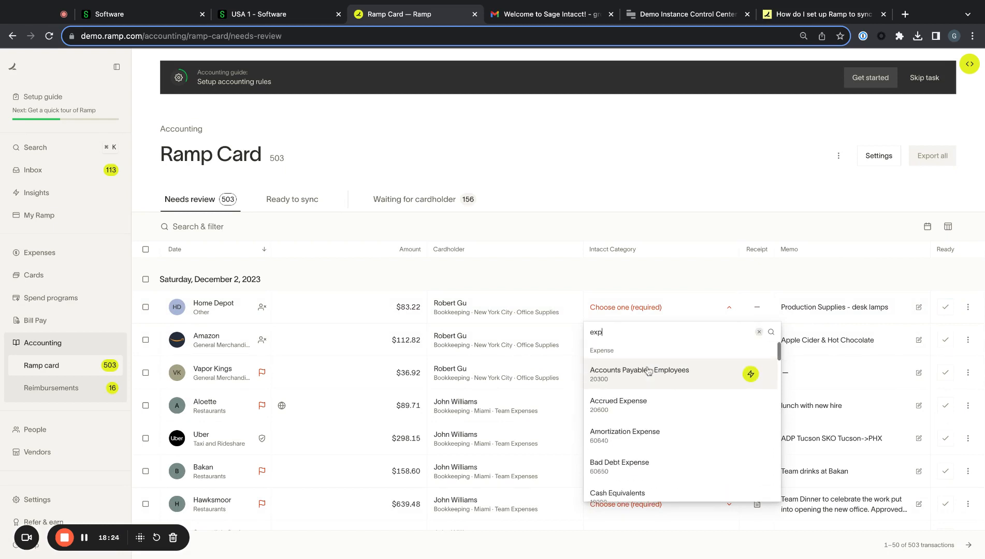
type("ens")
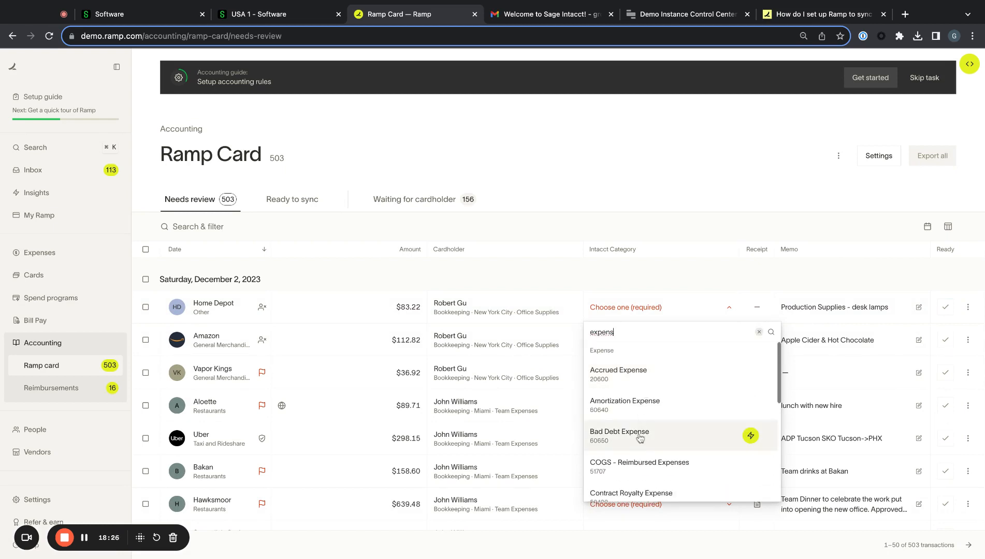
scroll(640, 437, "down", 4)
type("s")
key("BackSpace")
key("BackSpace")
key("BackSpace")
key("BackSpace")
key("BackSpace")
key("BackSpace")
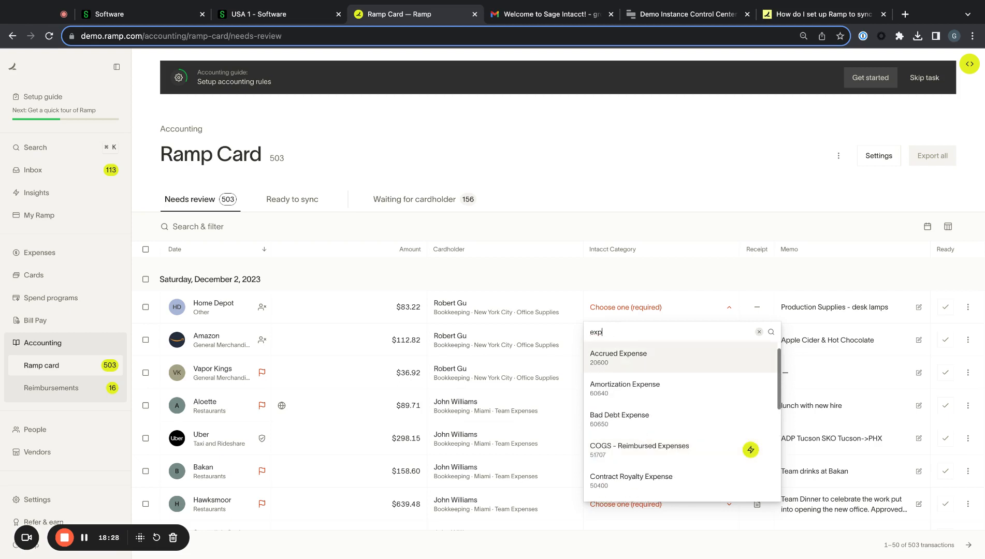
type("trav")
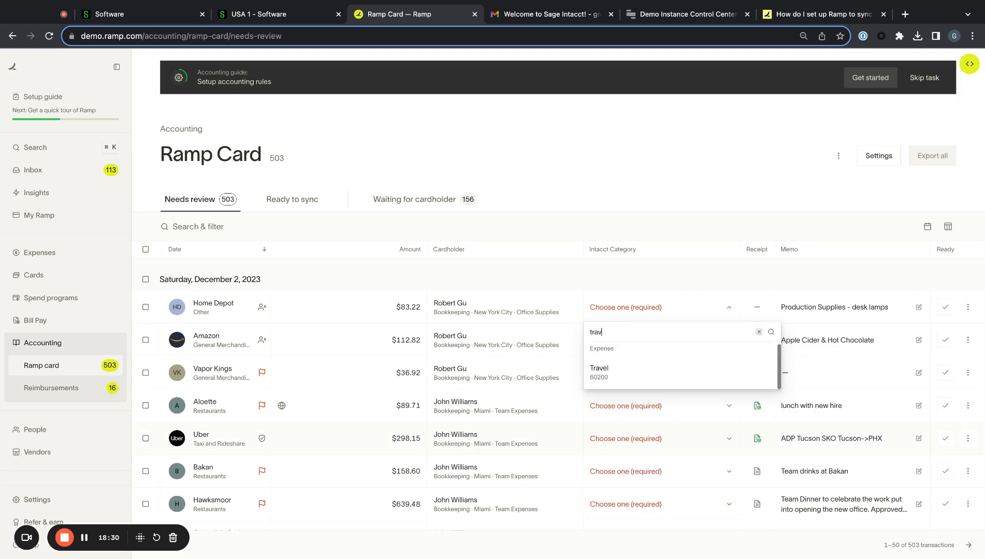
left_click(368, 340)
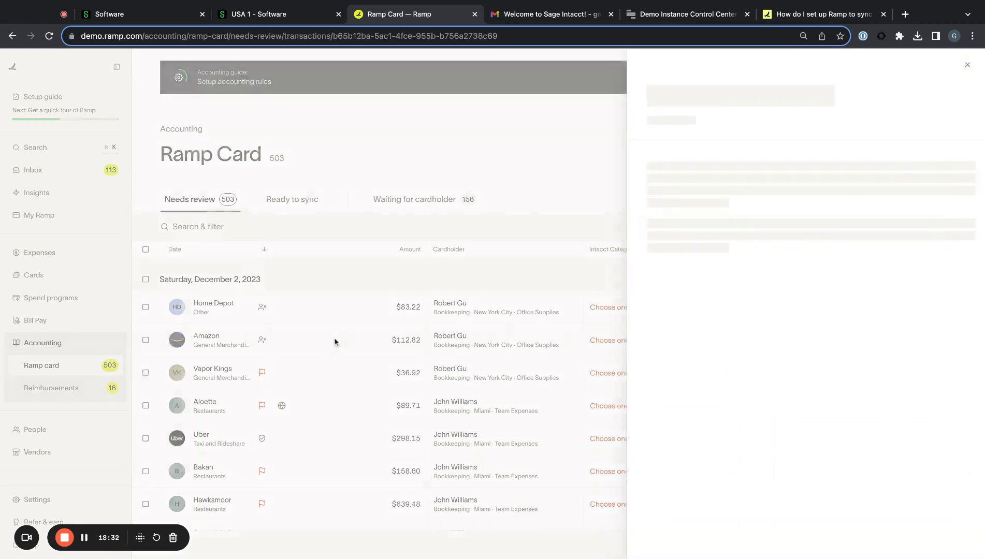
left_click(321, 352)
- Code the $352.24 United Airlines charge as 60200 - Travel, skip the merchant rule, and mark it ready
scroll(321, 353, "down", 1)
scroll(320, 352, "down", 2)
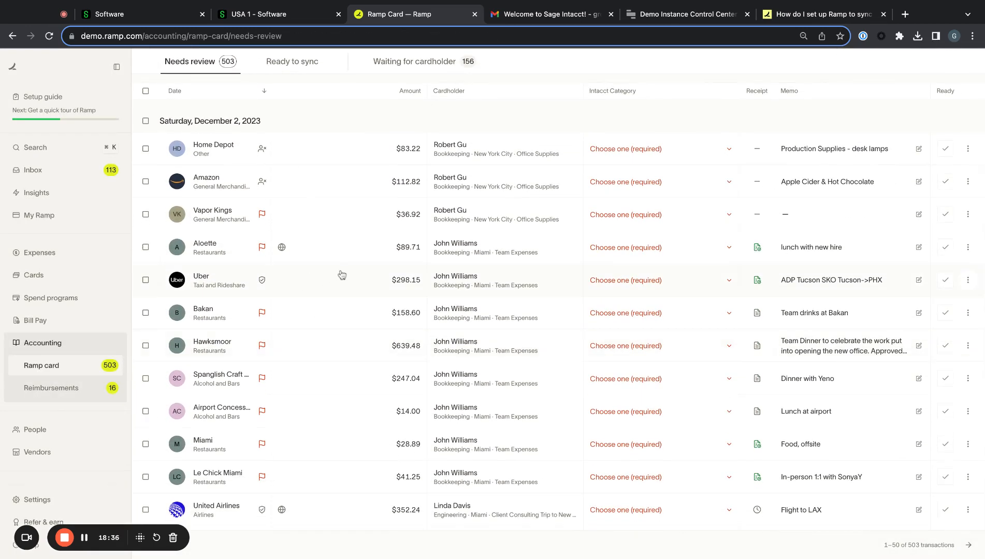
scroll(358, 482, "down", 1)
left_click(574, 445)
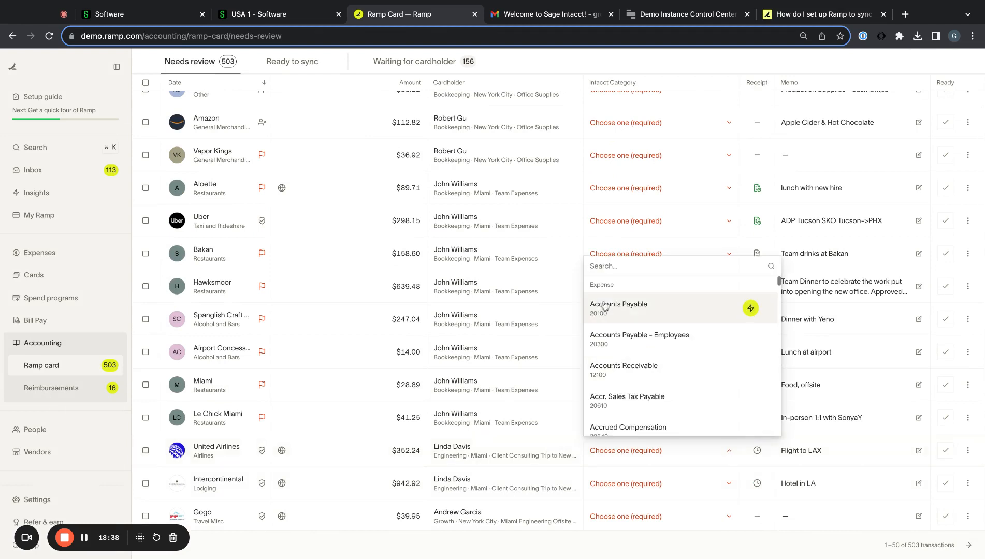
type("tra")
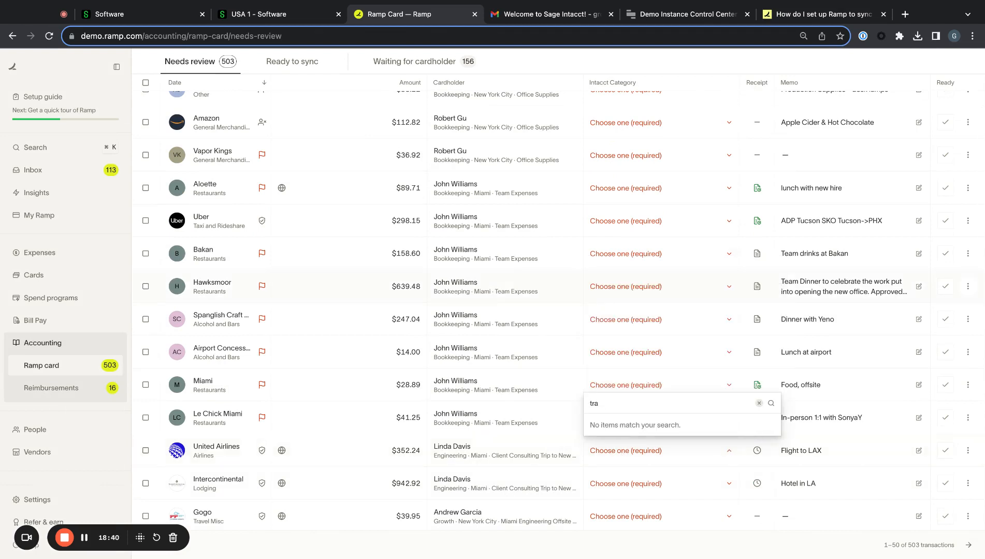
type("bevel")
left_click(648, 418)
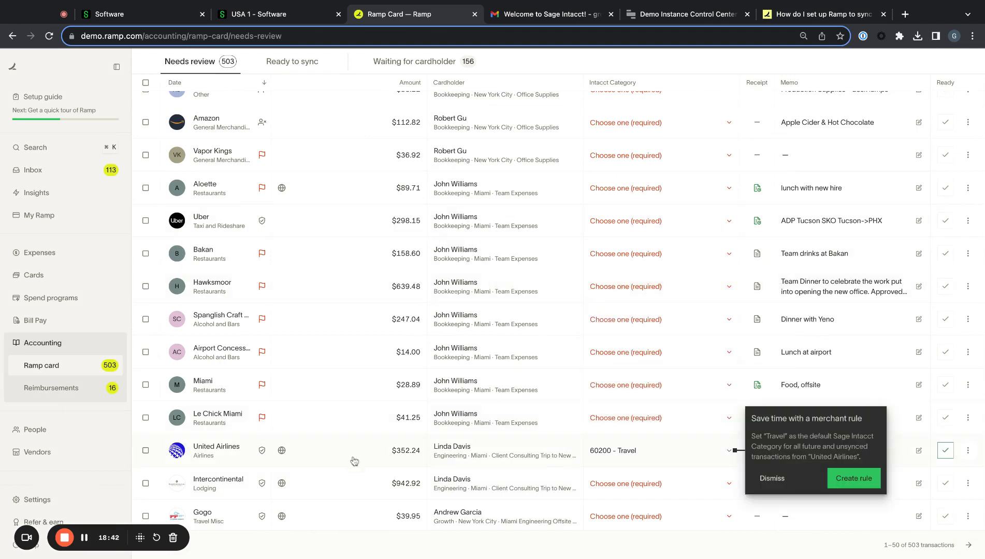
left_click(774, 478)
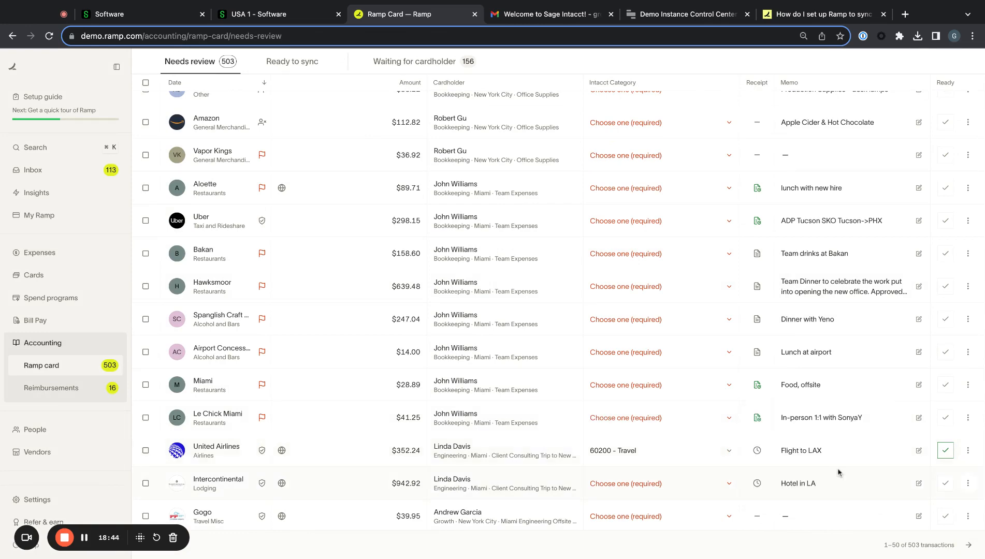
left_click(945, 450)
scroll(440, 280, "up", 5)
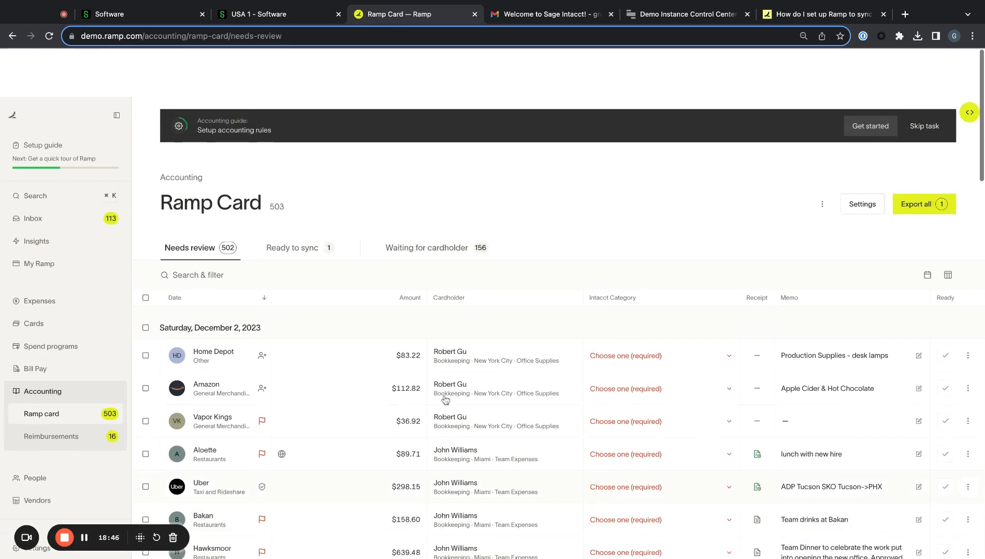
- Select the United Airlines $352.24 Travel charge under Ready to sync and preview it in Review & sync without syncing
left_click(320, 199)
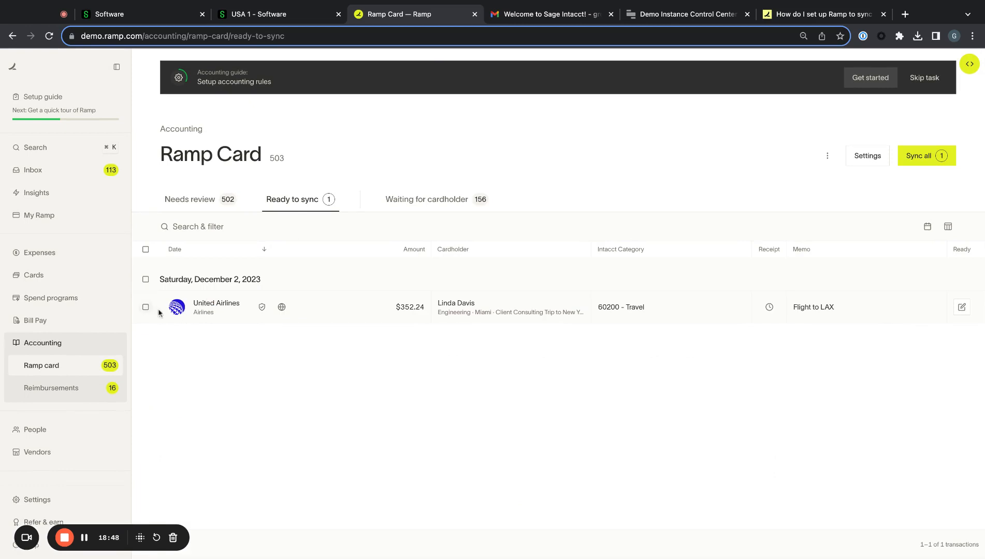
left_click(146, 308)
left_click(930, 156)
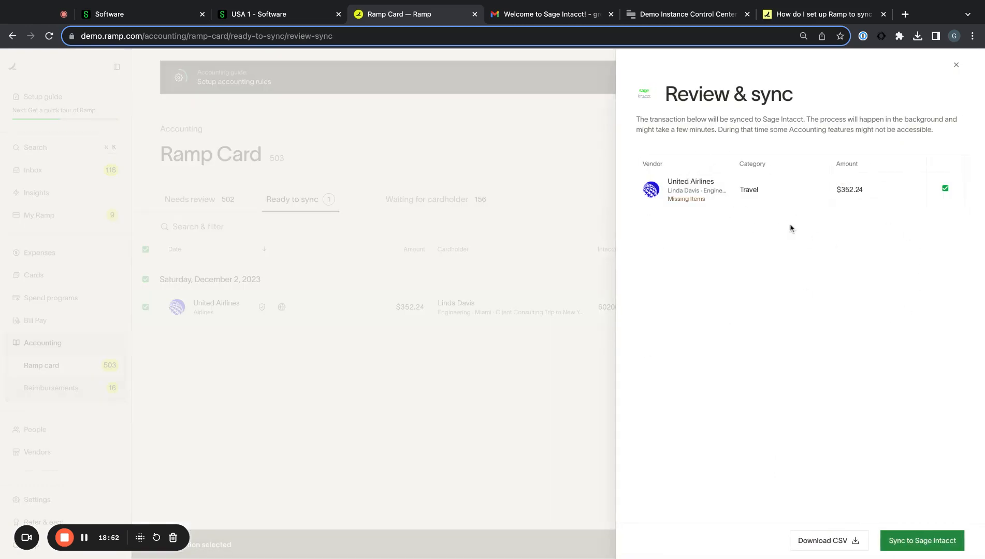
left_click(567, 273)
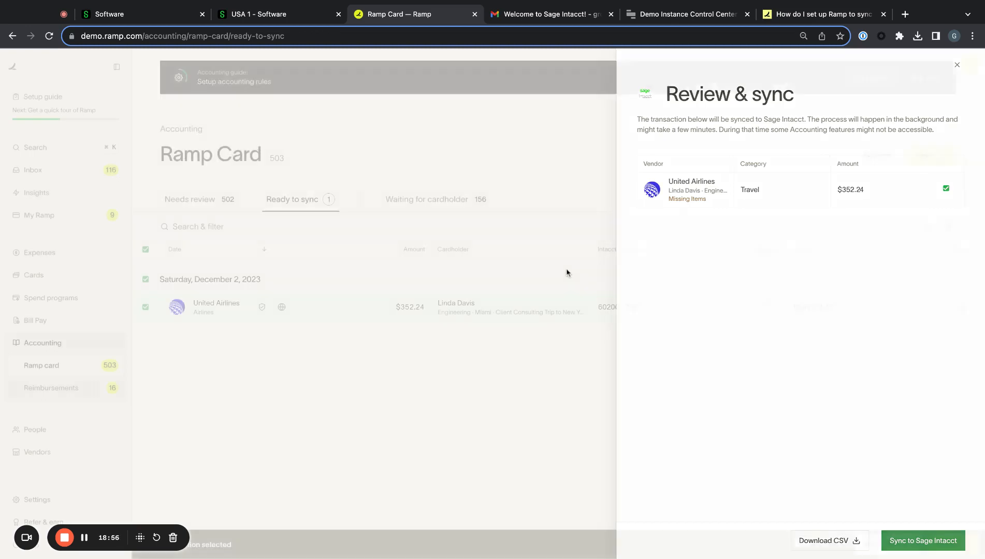